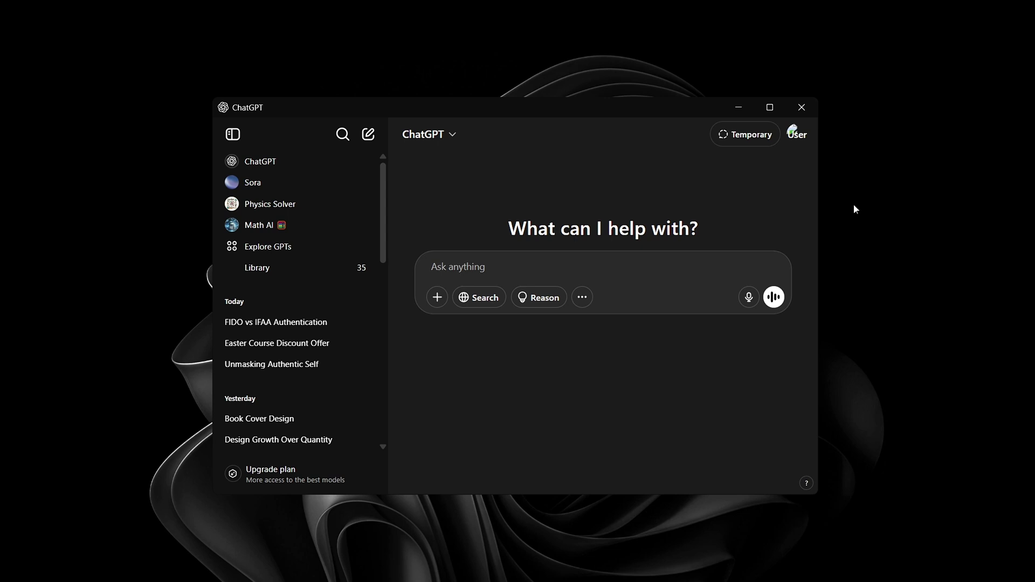
# Switch from ChatGPT to the browser showing Pinterest's 'product photography' search results.
pyautogui.moveTo(330, 579)
pyautogui.click(429, 566)
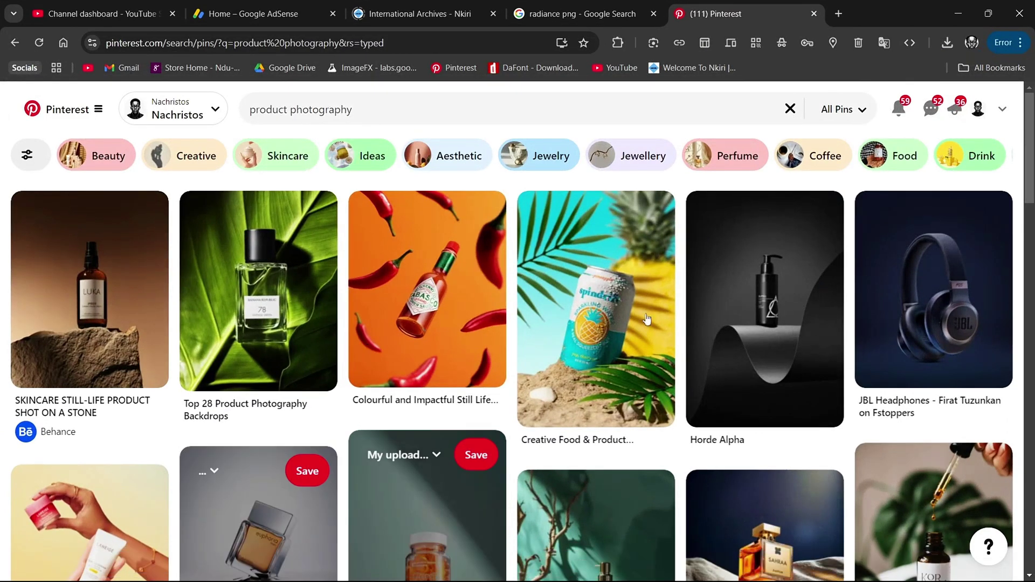
pyautogui.scroll(-3, 700, 384)
pyautogui.scroll(-3, 700, 384)
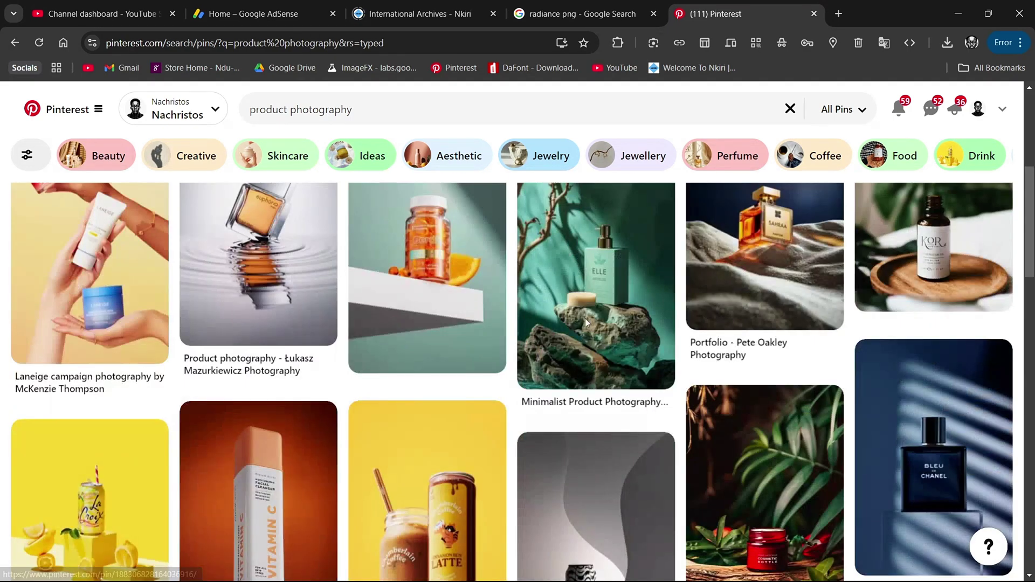
pyautogui.scroll(-2, 519, 411)
pyautogui.scroll(-5, 519, 411)
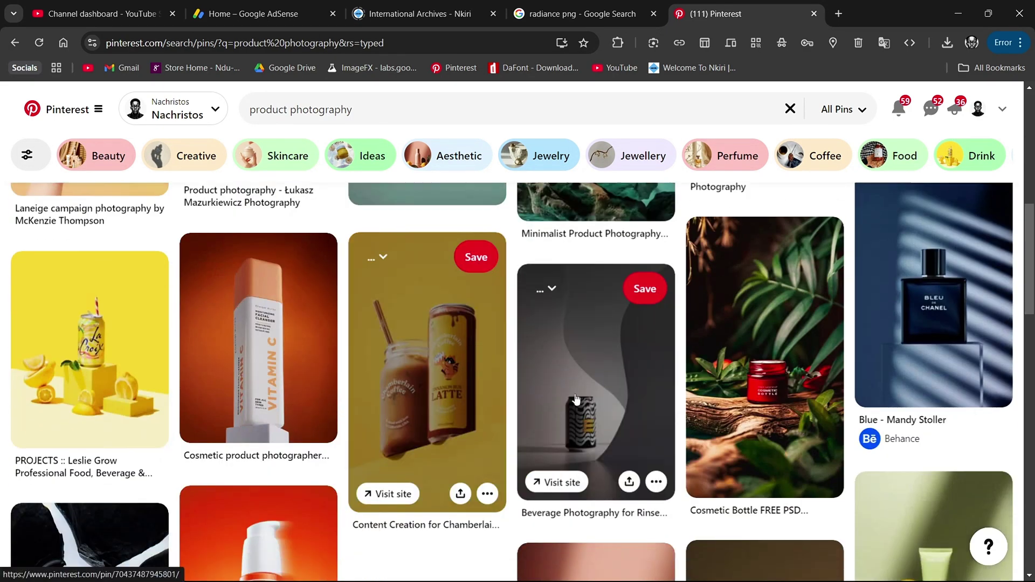
pyautogui.scroll(-5, 294, 305)
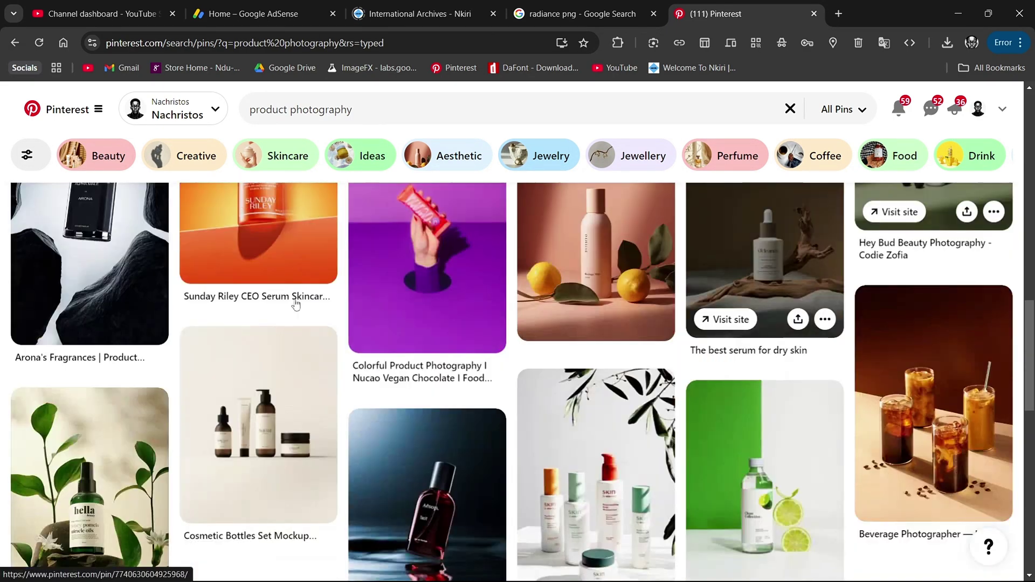
pyautogui.scroll(-3, 281, 358)
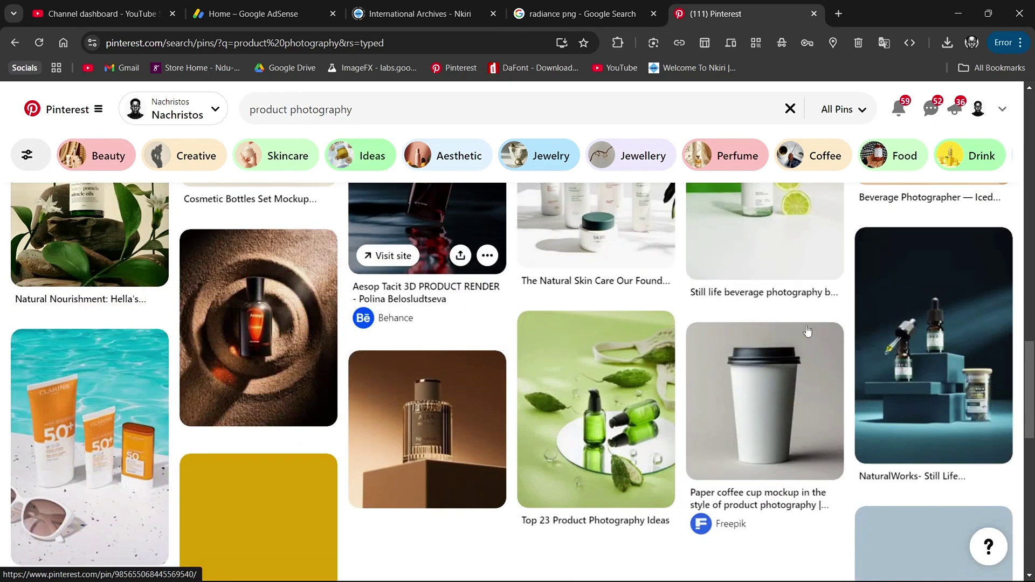
pyautogui.scroll(-3, 368, 378)
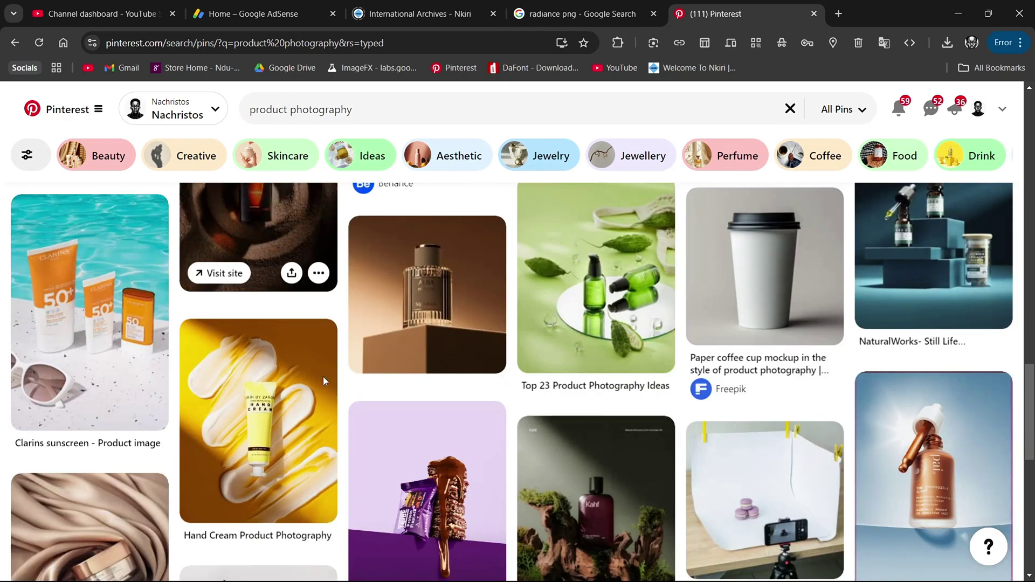
pyautogui.scroll(-2, 322, 376)
pyautogui.scroll(3, 763, 317)
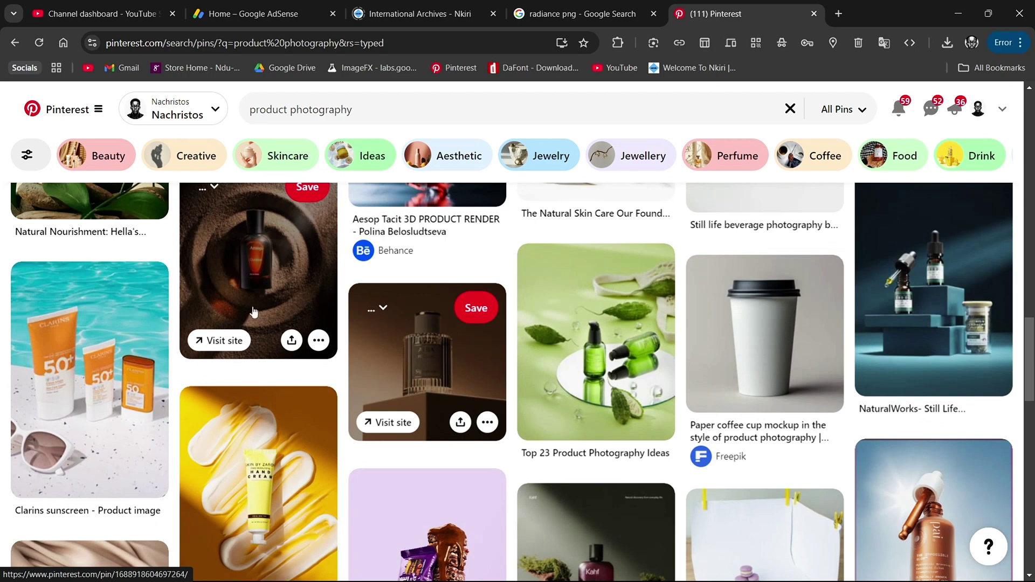
pyautogui.click(455, 301)
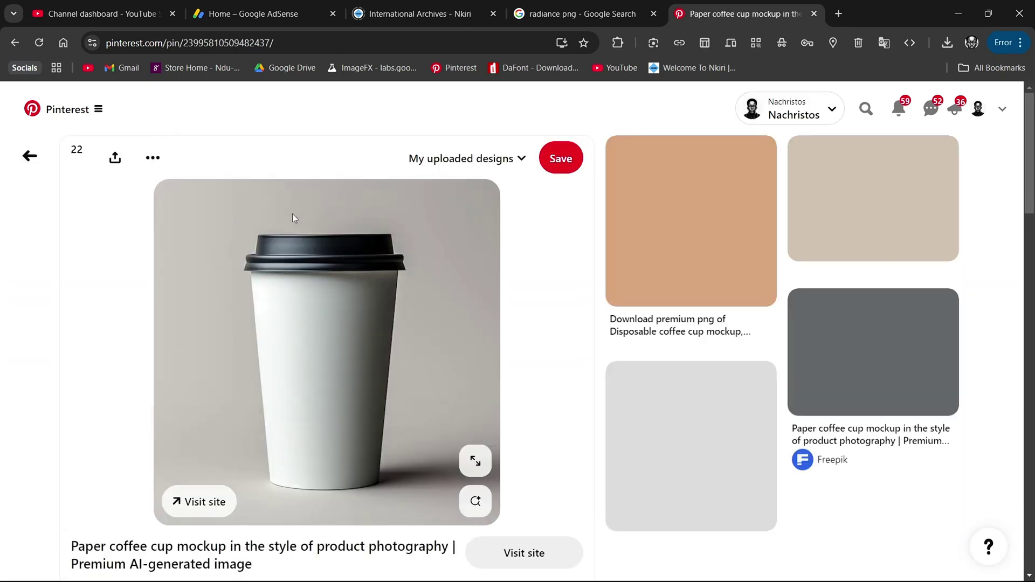
pyautogui.scroll(-3, 552, 281)
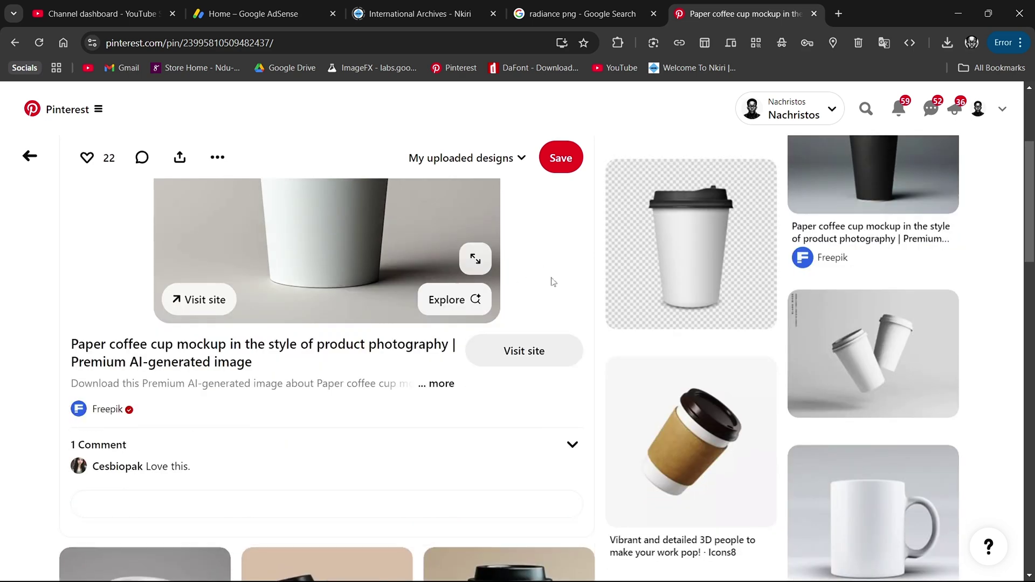
pyautogui.scroll(-8, 552, 282)
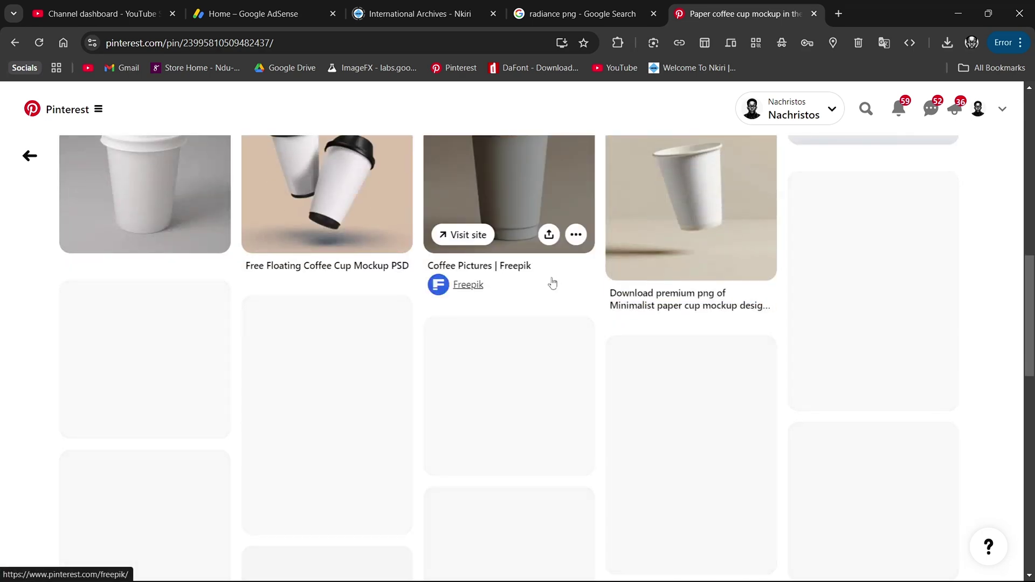
pyautogui.scroll(-4, 550, 284)
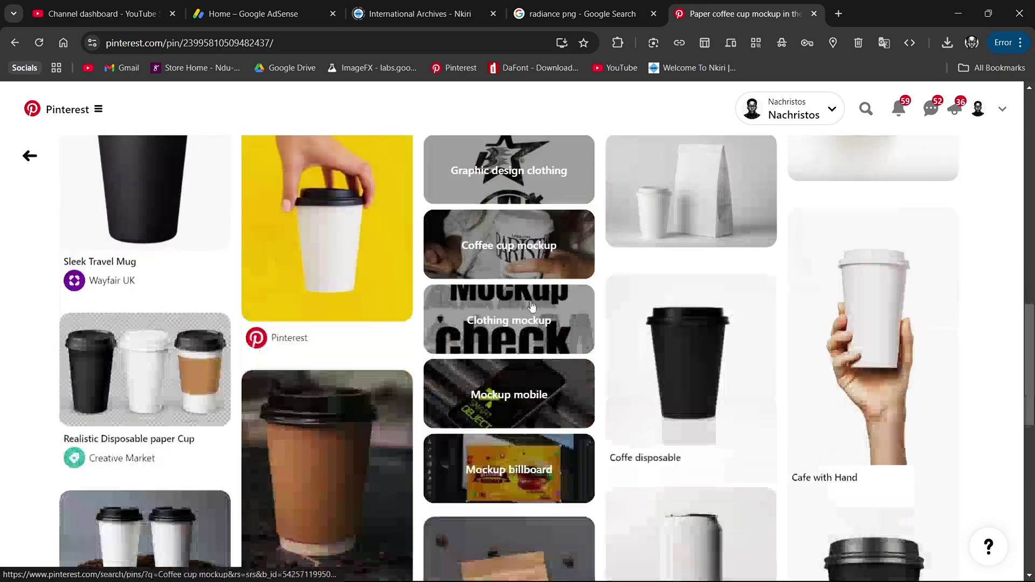
pyautogui.scroll(-10, 532, 306)
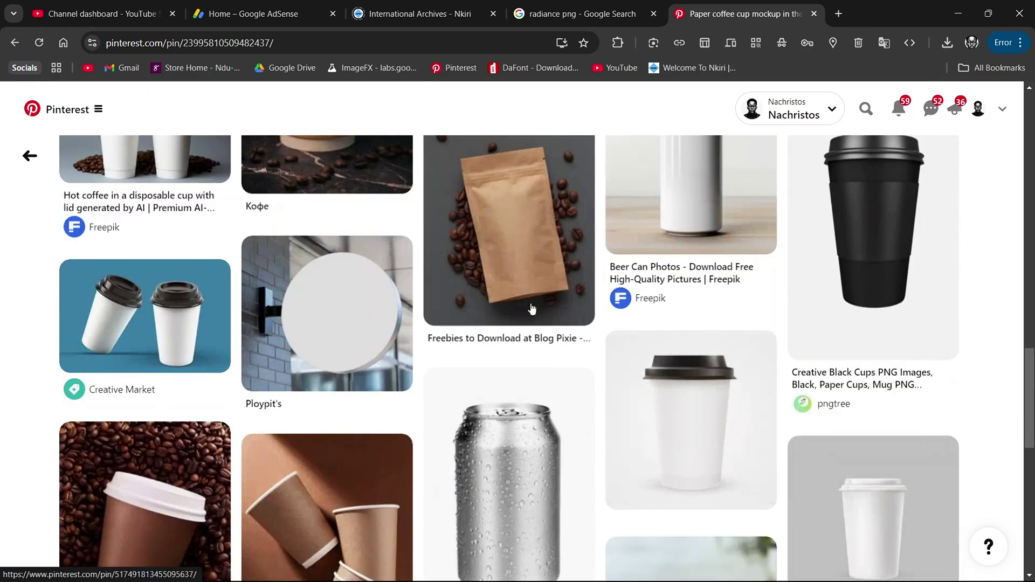
pyautogui.scroll(-11, 531, 309)
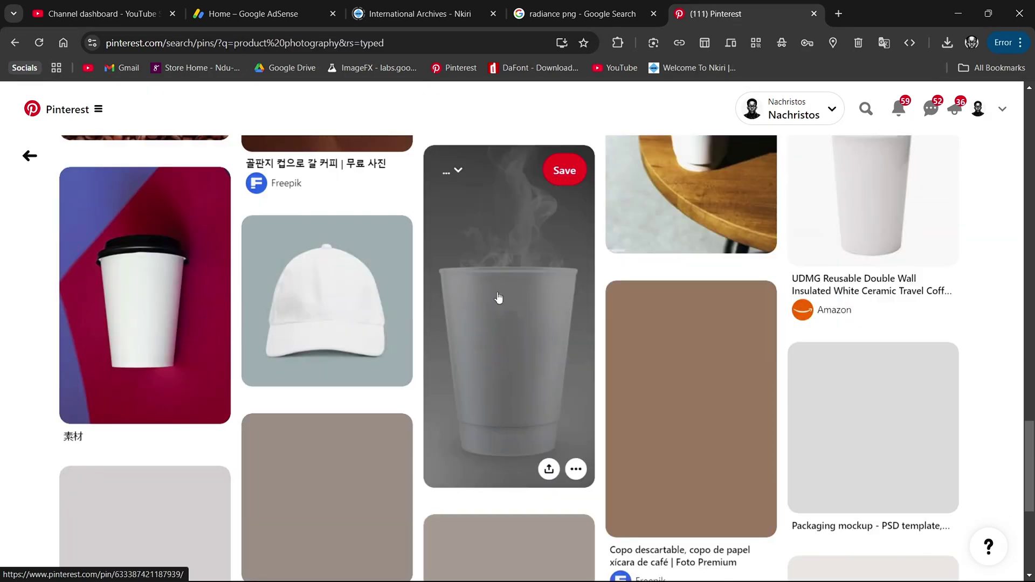
# Scroll down the product photography results to the green JRINK cold-pressed juice bottle pin.
pyautogui.scroll(-13, 487, 297)
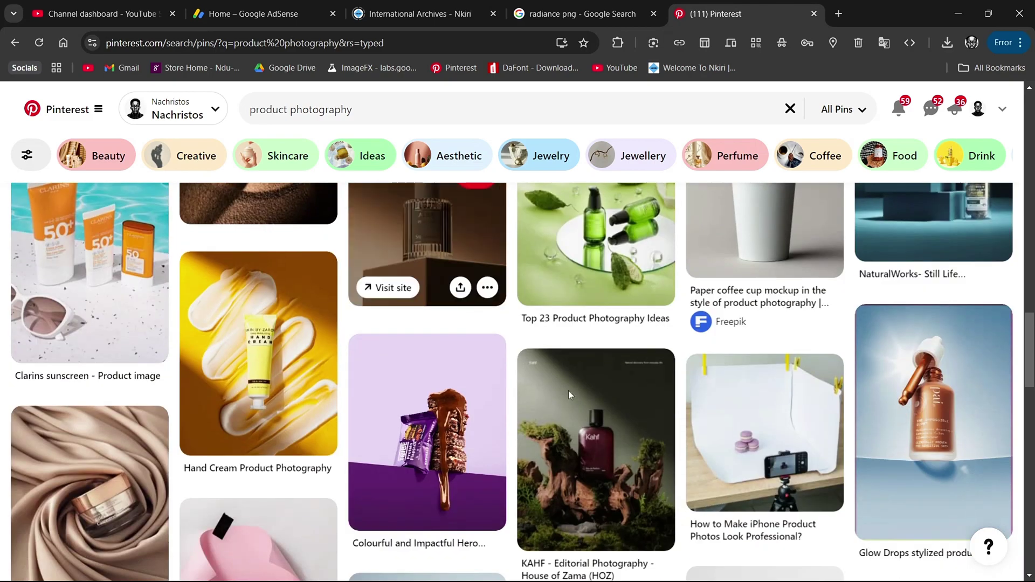
pyautogui.scroll(-6, 705, 420)
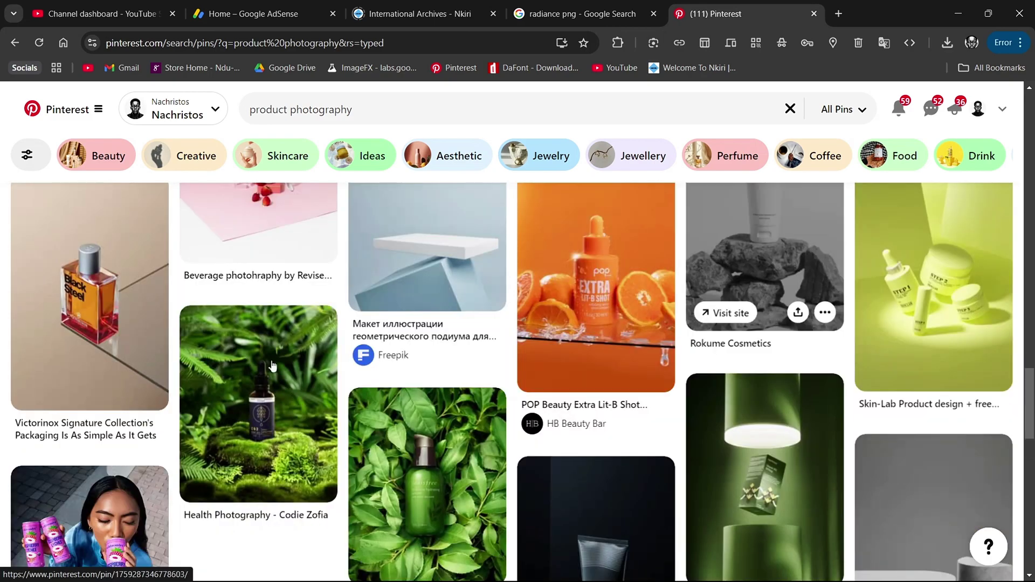
pyautogui.scroll(-10, 559, 346)
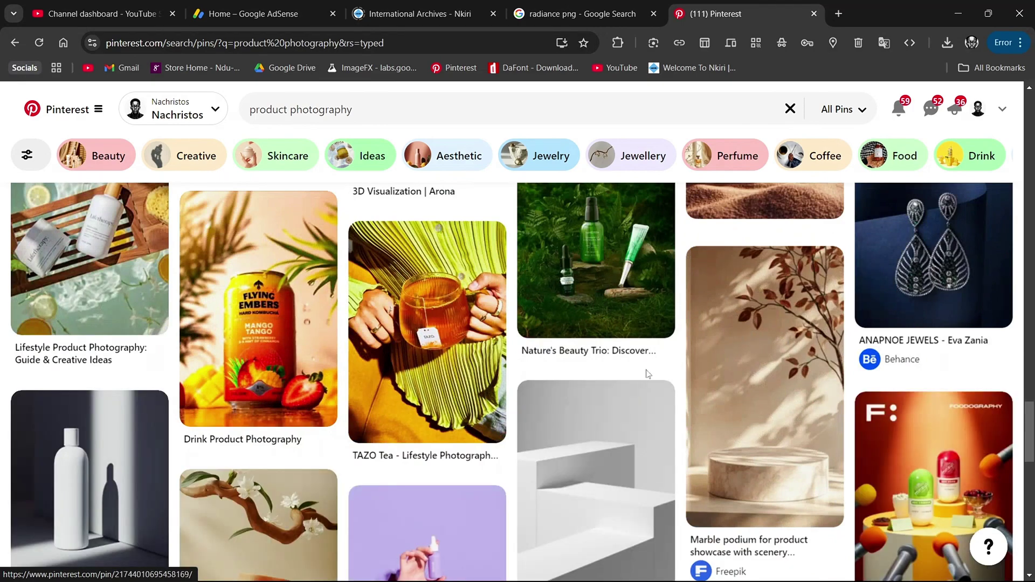
pyautogui.scroll(-5, 476, 340)
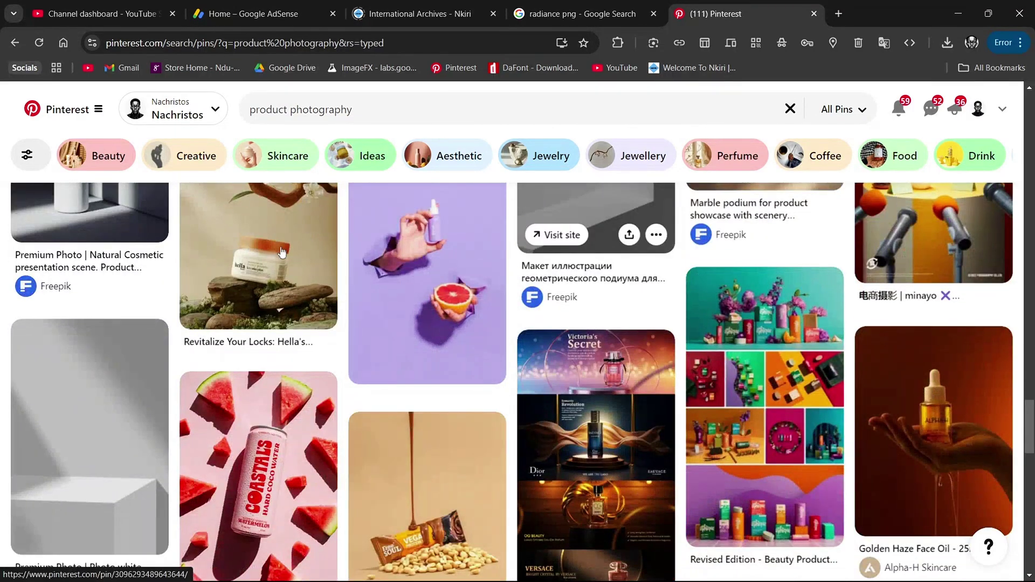
pyautogui.scroll(-4, 281, 251)
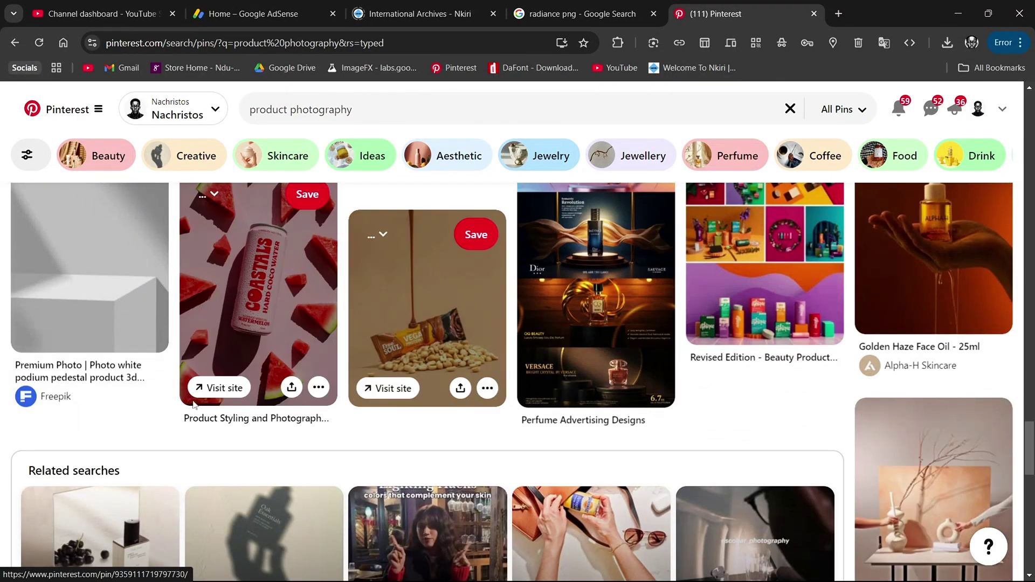
pyautogui.scroll(-4, 488, 381)
pyautogui.scroll(-9, 492, 382)
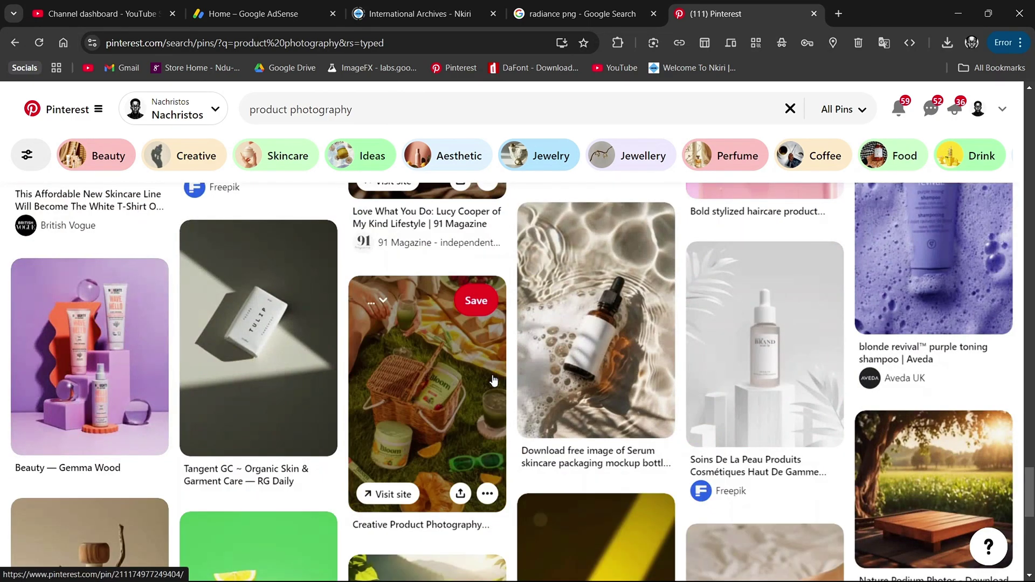
pyautogui.scroll(-5, 494, 381)
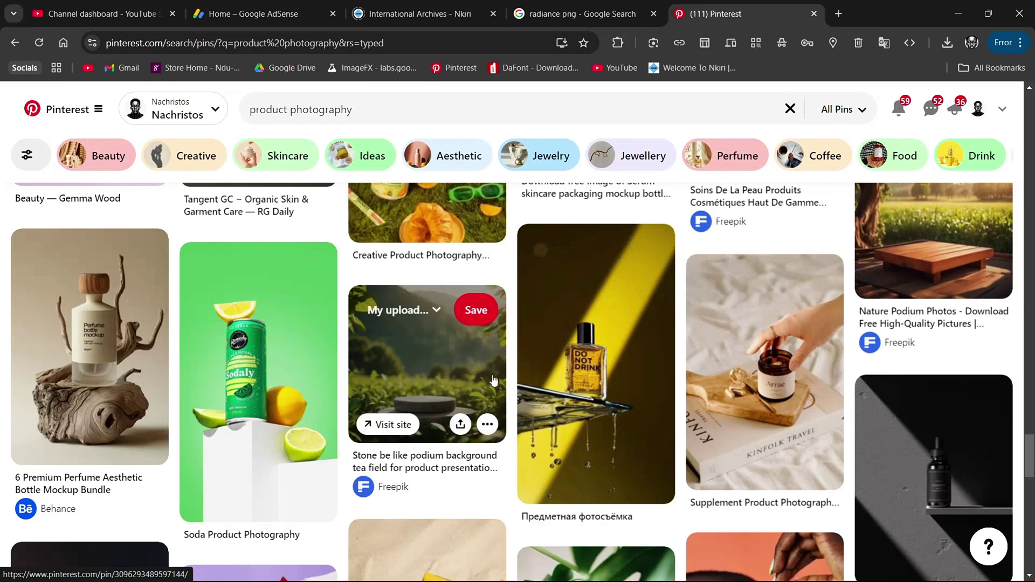
pyautogui.scroll(-5, 493, 381)
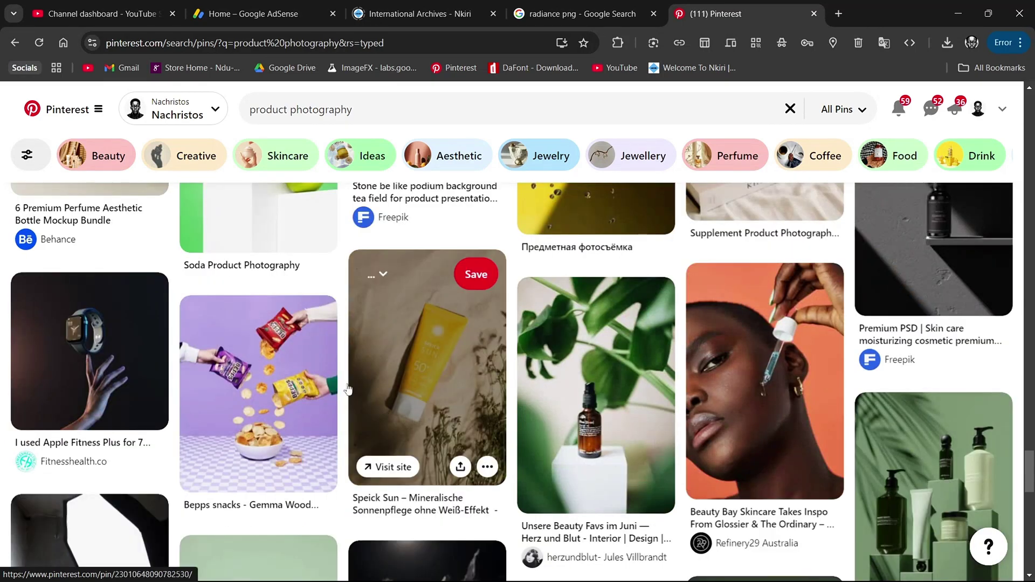
pyautogui.scroll(-5, 348, 388)
pyautogui.scroll(-4, 435, 370)
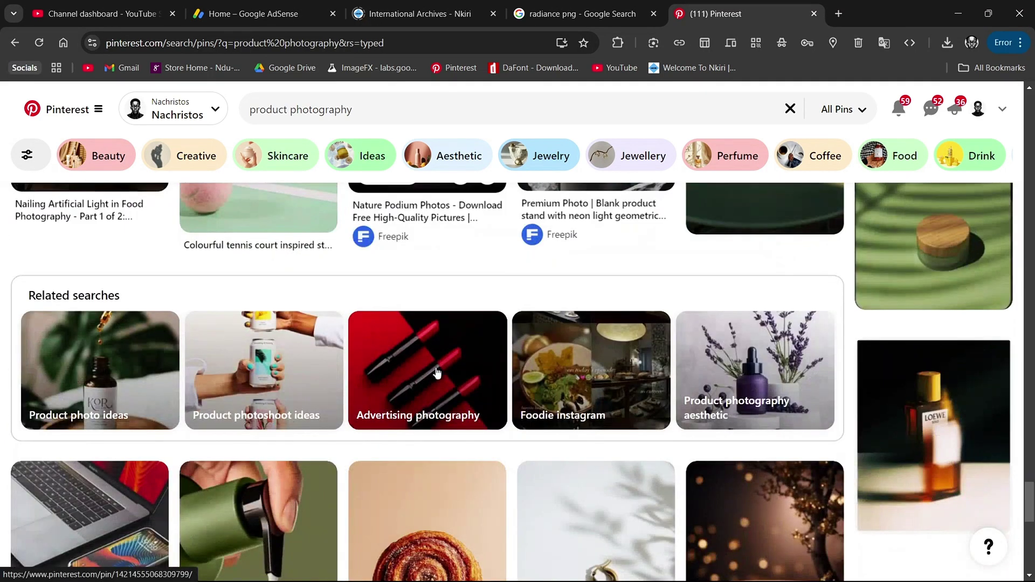
pyautogui.scroll(-10, 478, 382)
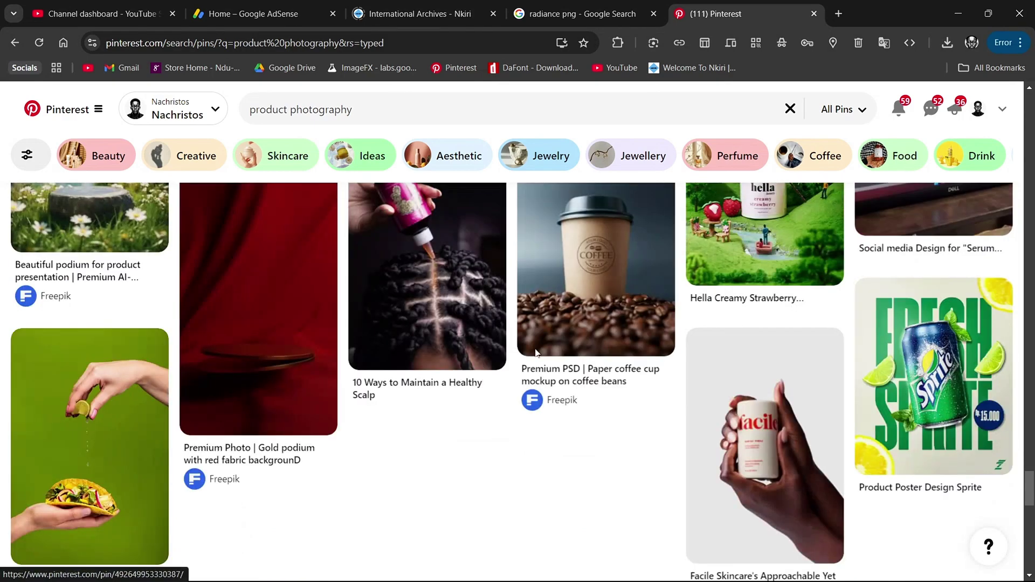
pyautogui.scroll(-4, 539, 329)
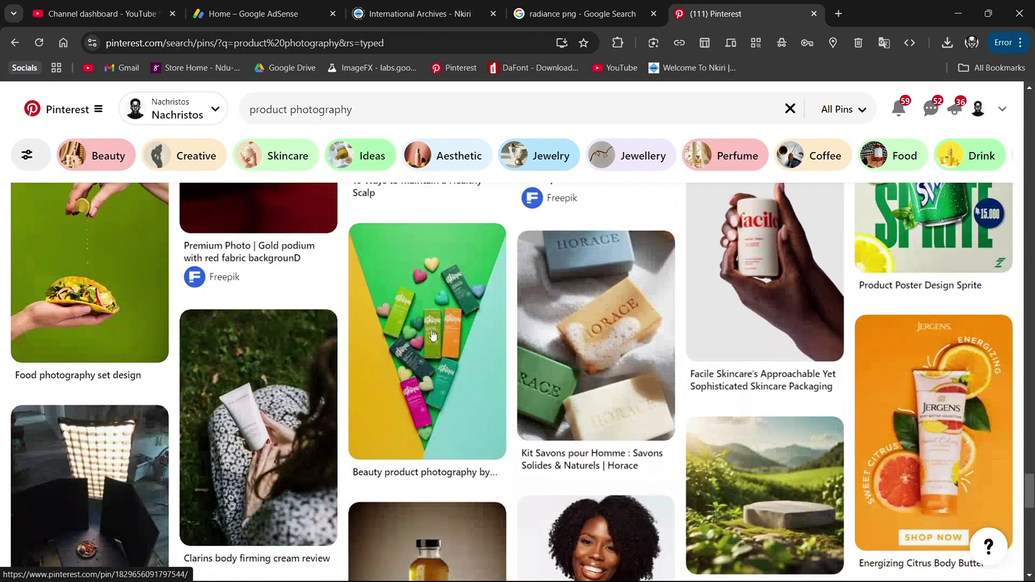
pyautogui.scroll(-9, 433, 336)
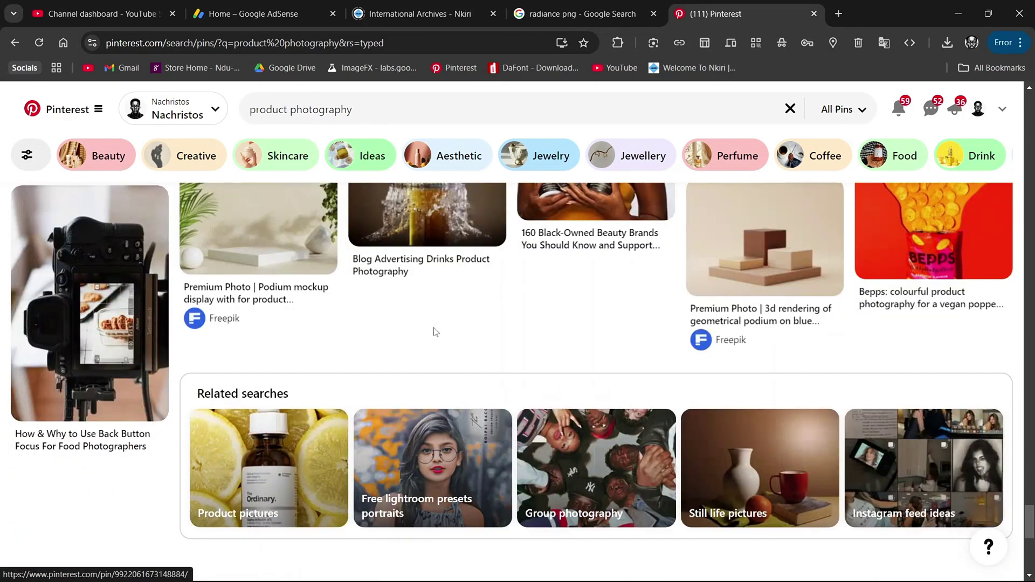
pyautogui.scroll(-6, 436, 332)
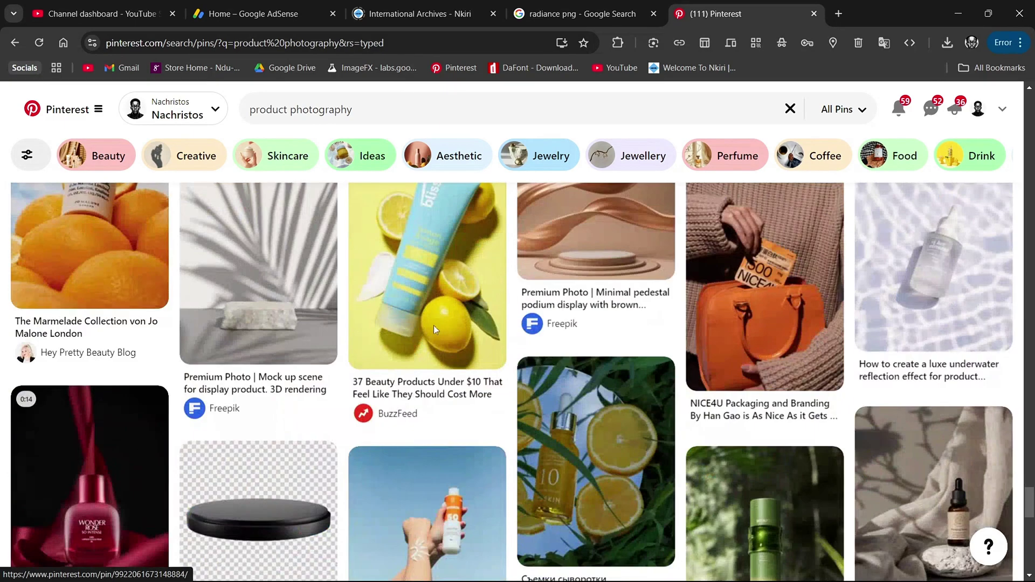
pyautogui.scroll(-9, 436, 330)
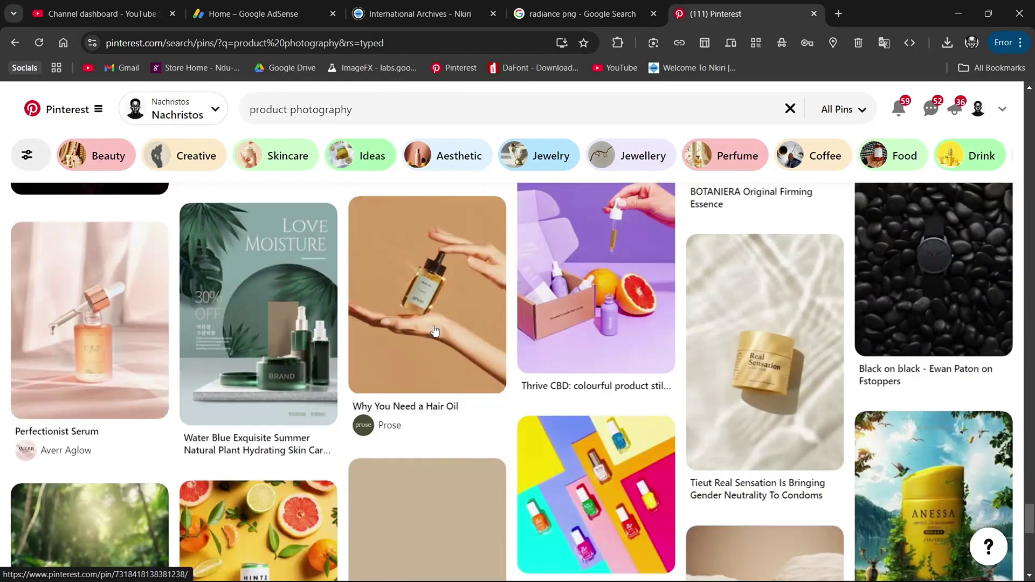
pyautogui.scroll(-9, 436, 331)
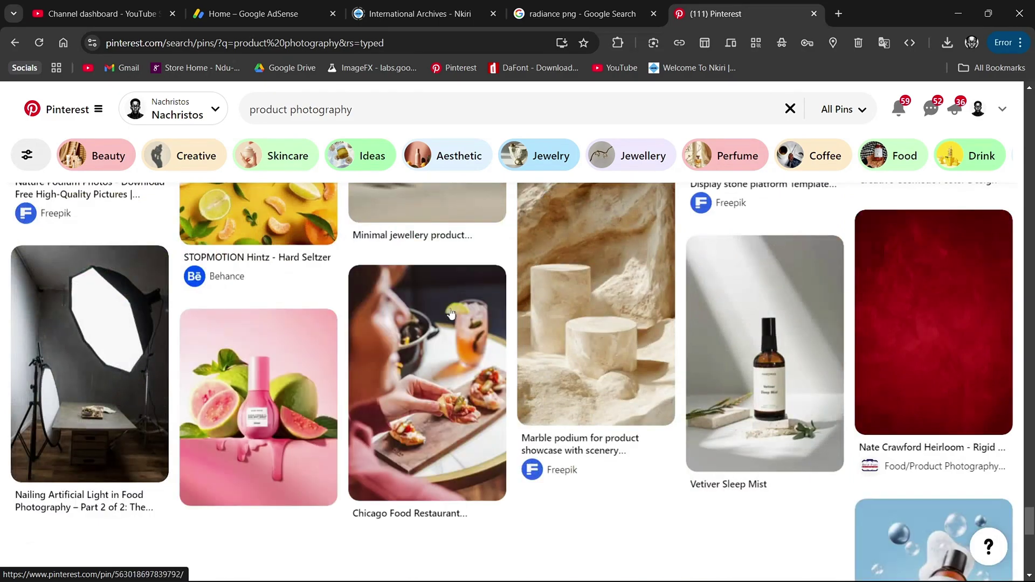
pyautogui.scroll(-10, 462, 311)
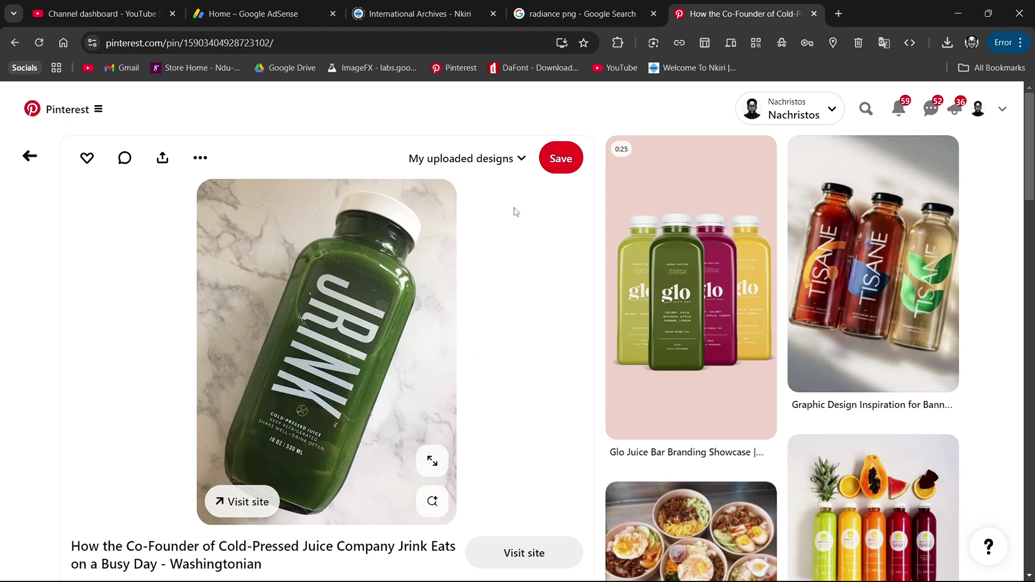
# Download the JRINK juice bottle image using the pin's More actions menu.
pyautogui.scroll(-1, 516, 211)
pyautogui.click(200, 157)
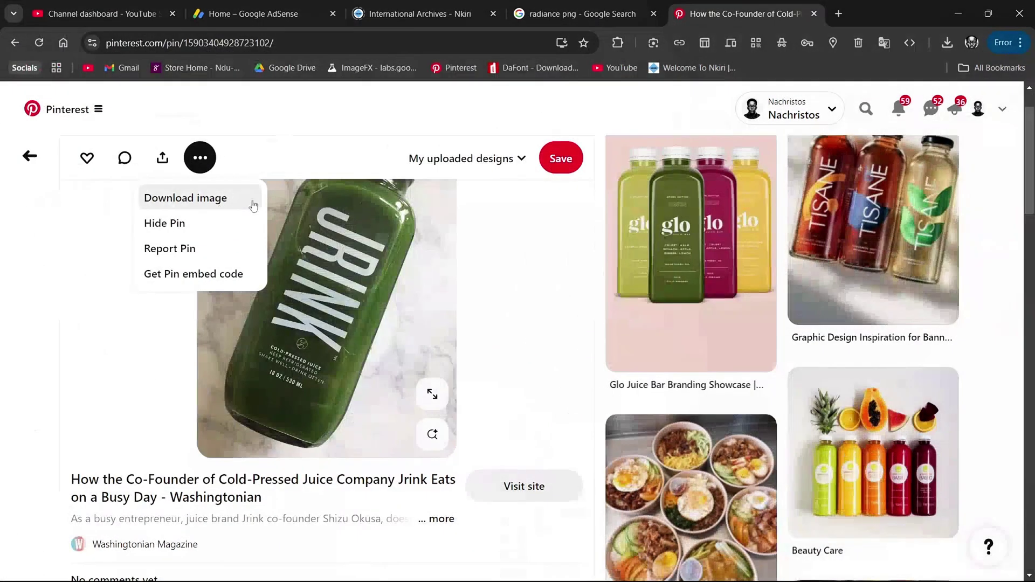
pyautogui.click(252, 202)
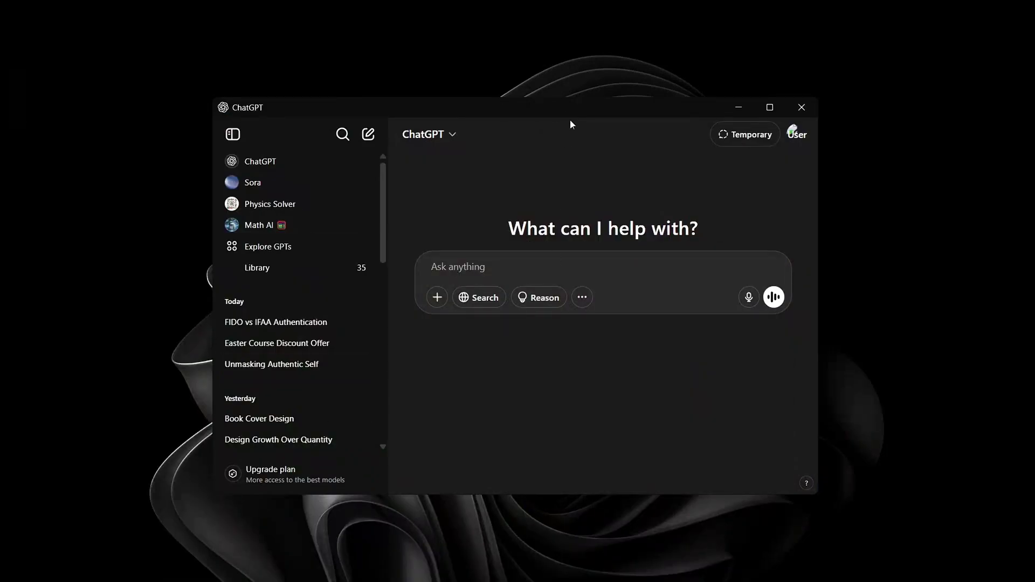
# Attach the downloaded green bottle photo from the Downloads folder to a new ChatGPT message.
pyautogui.moveTo(615, 107); pyautogui.dragTo(598, 5)
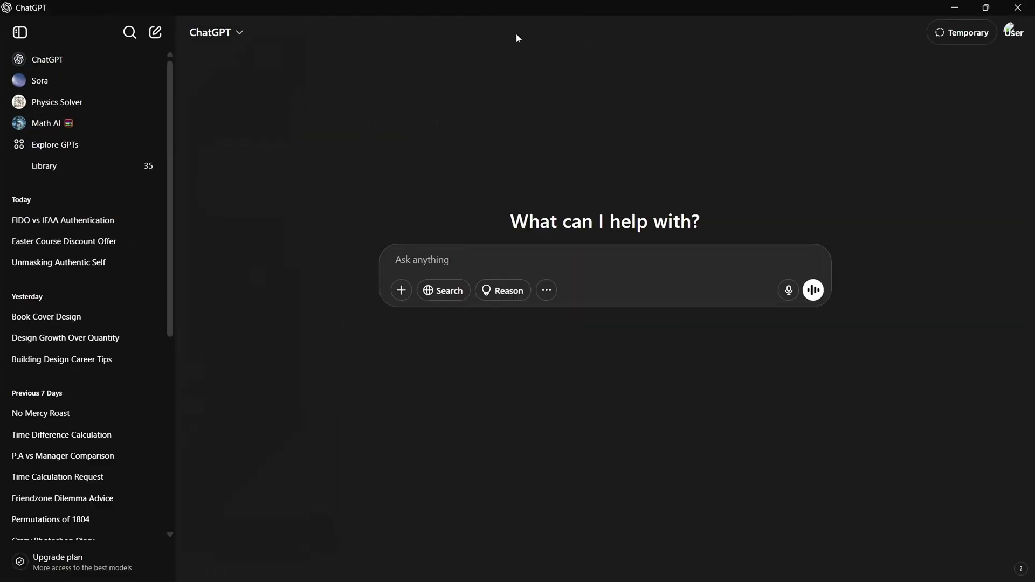
pyautogui.moveTo(516, 33); pyautogui.dragTo(494, 104)
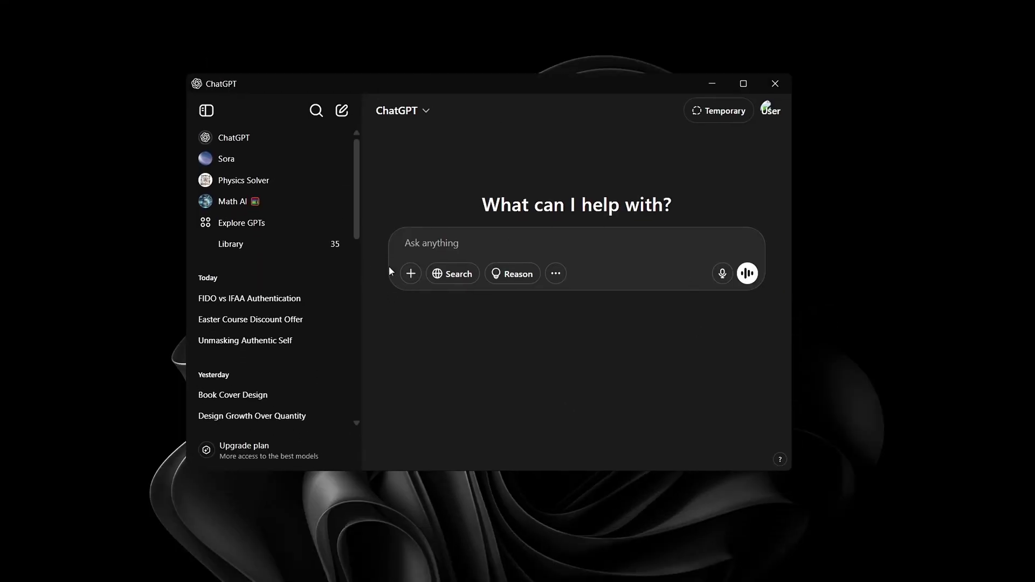
pyautogui.click(411, 274)
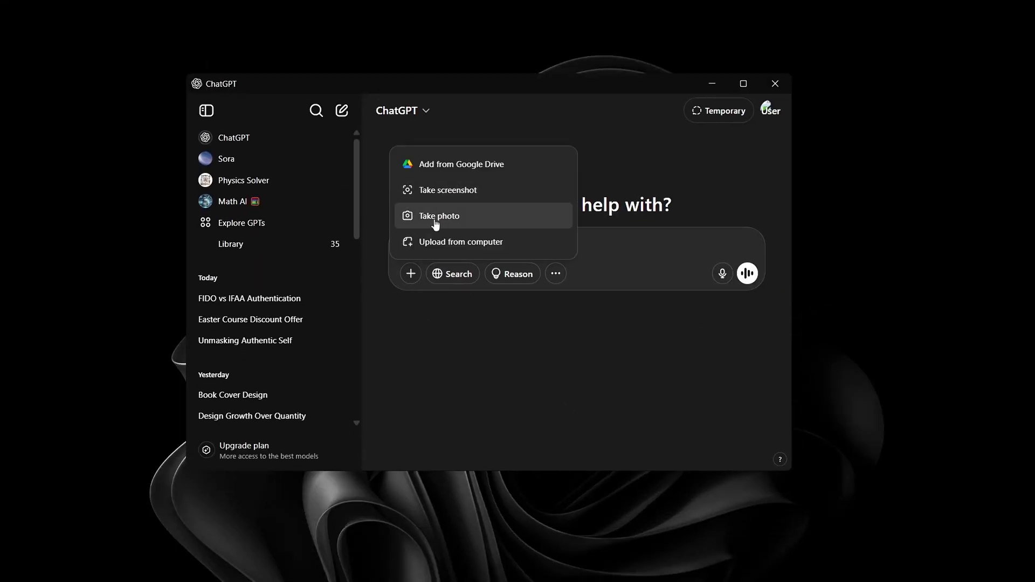
pyautogui.click(442, 246)
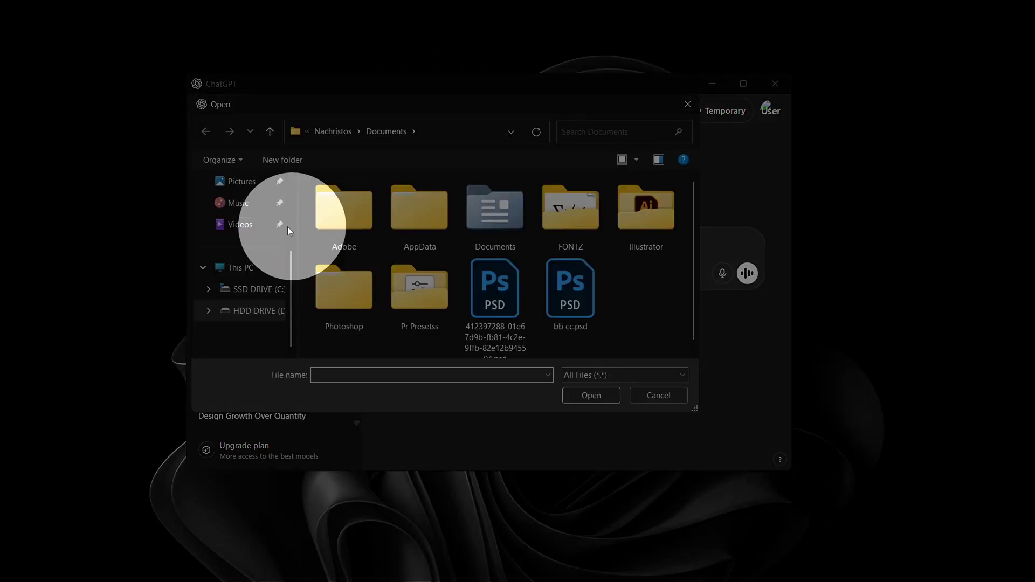
pyautogui.scroll(3, 243, 243)
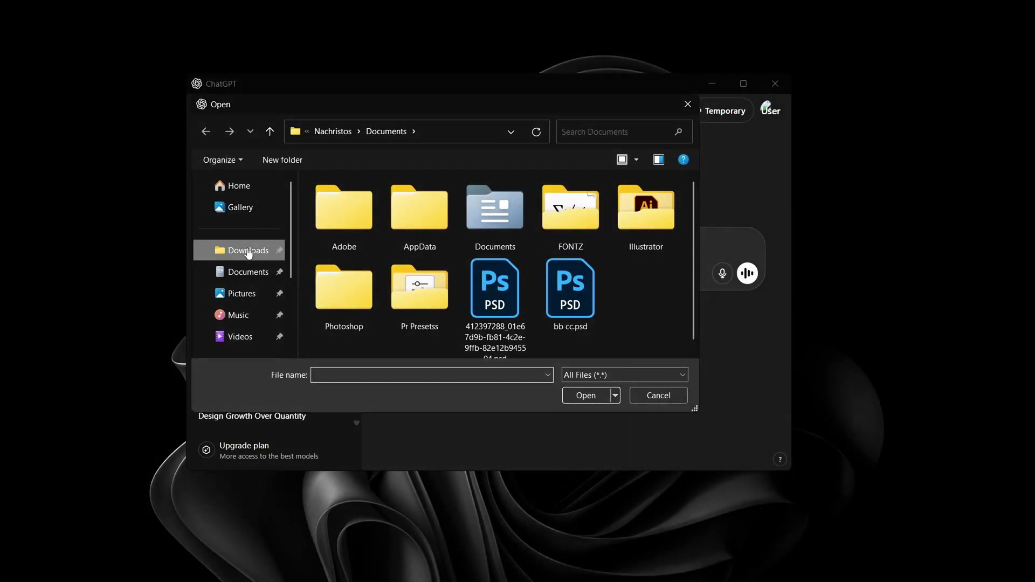
pyautogui.click(248, 252)
pyautogui.doubleClick(411, 193)
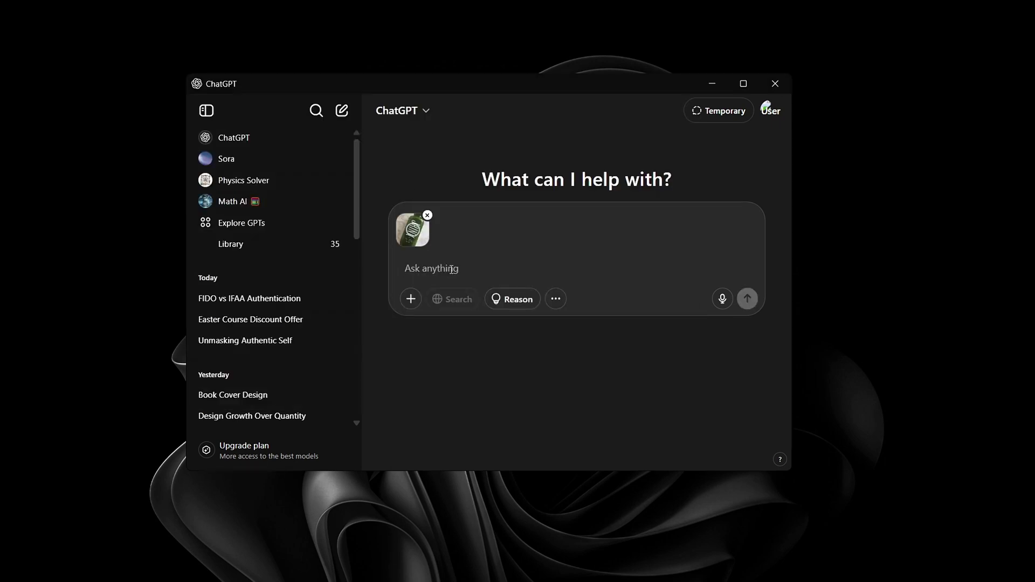
# Type a prompt asking ChatGPT, as a pro Photoshop designer with 5 years' experience, to manipulate this product image.
pyautogui.press('capslock')
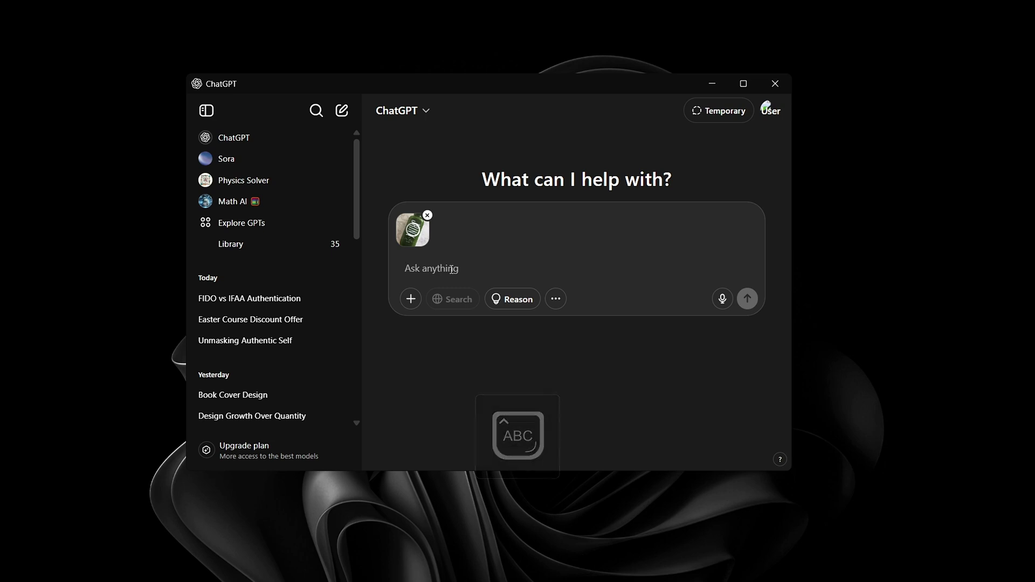
pyautogui.write('S')
pyautogui.press('capslock')
pyautogui.write('o t')
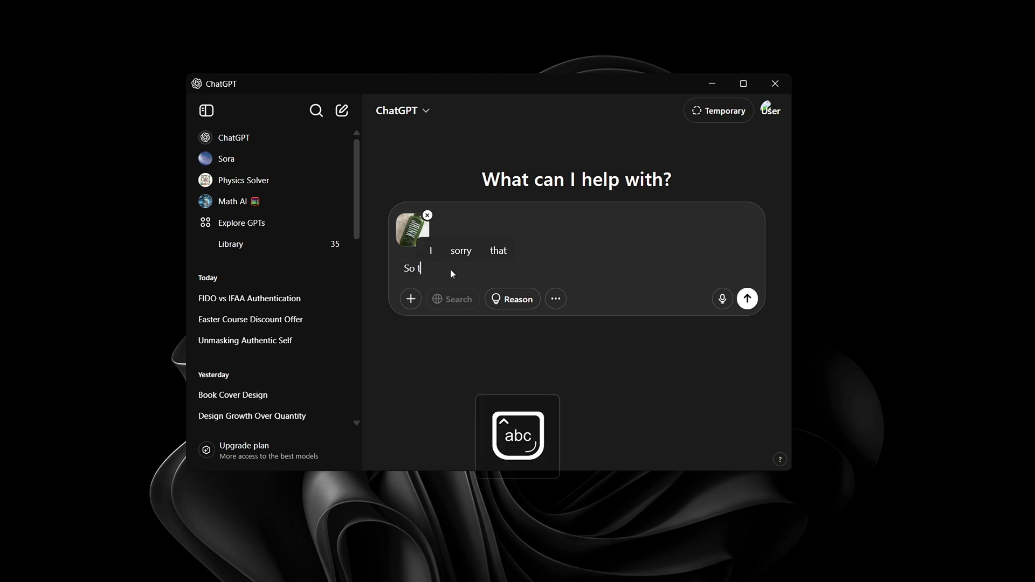
pyautogui.write('his is a p')
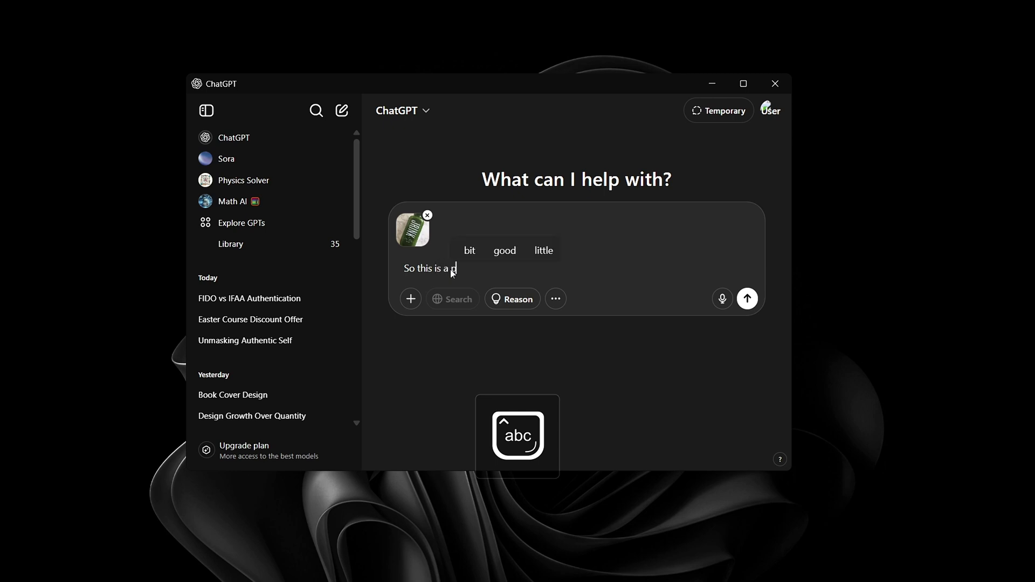
pyautogui.write('roduct image, i want you to b')
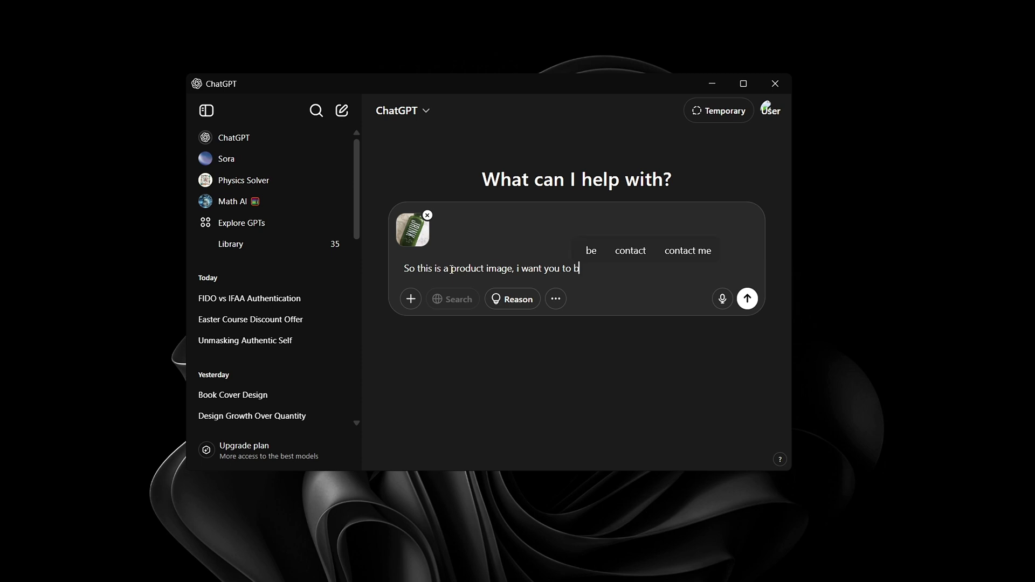
pyautogui.write('e in a')
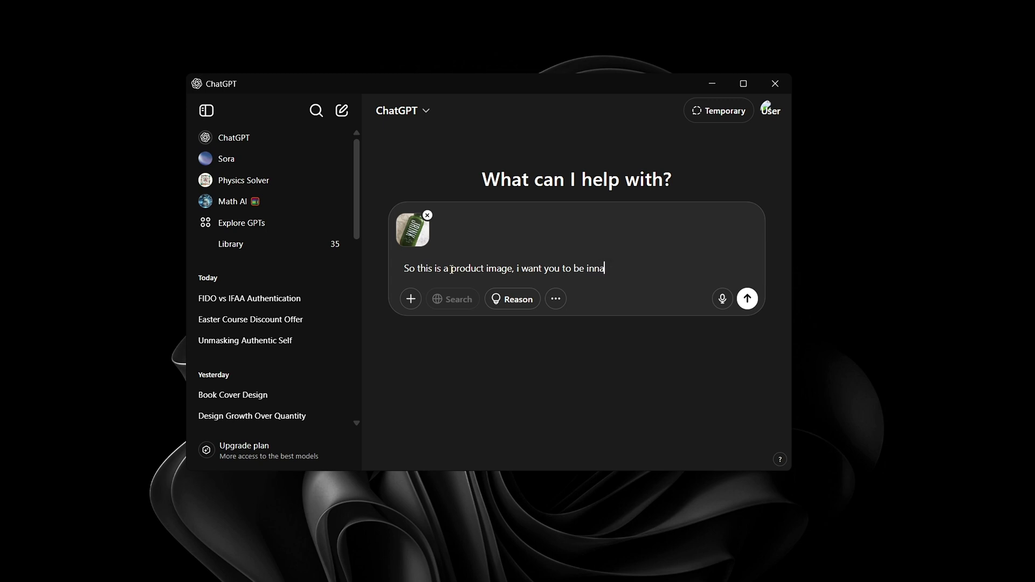
pyautogui.write(' posi')
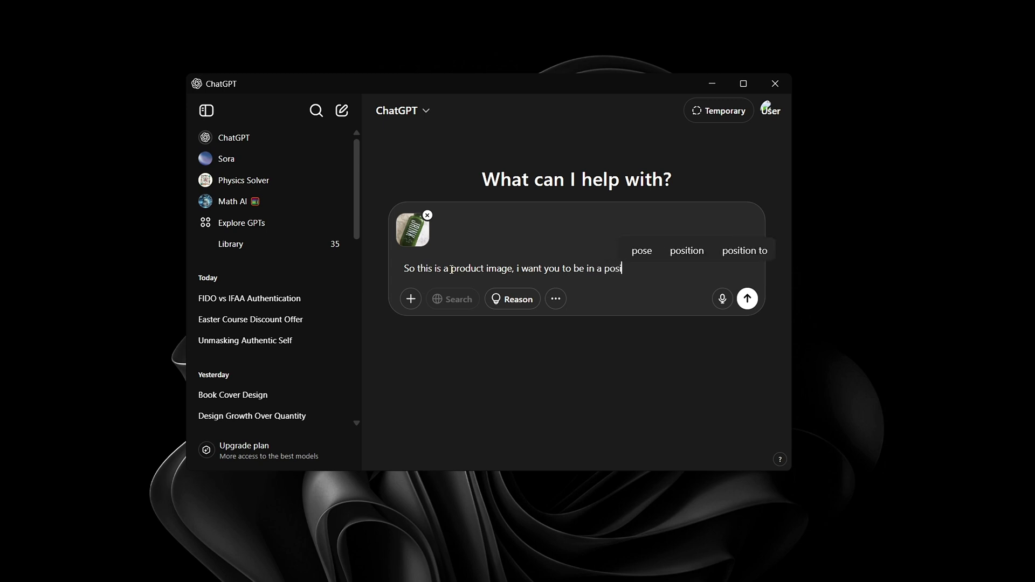
pyautogui.write('tio')
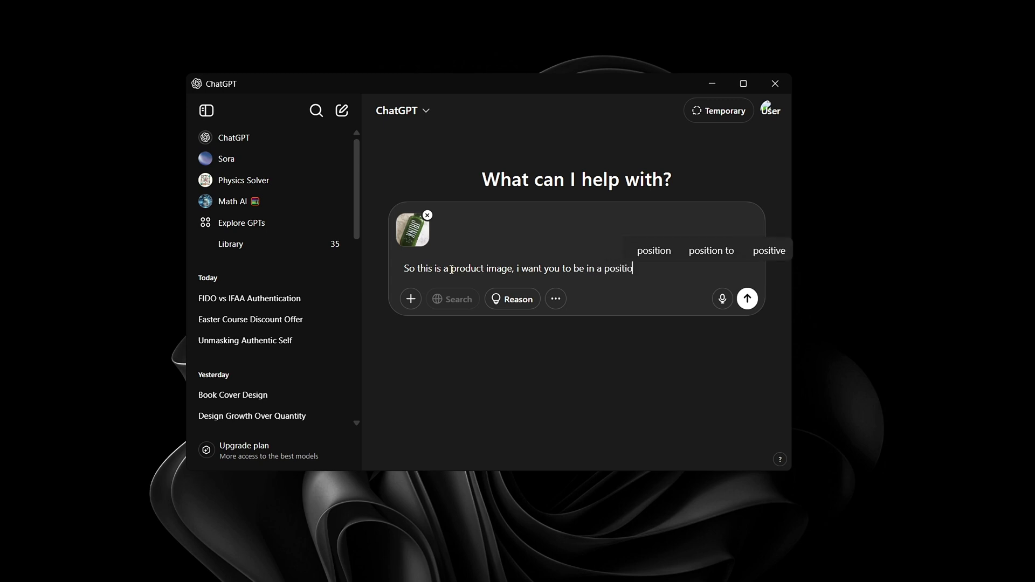
pyautogui.write('n or have t')
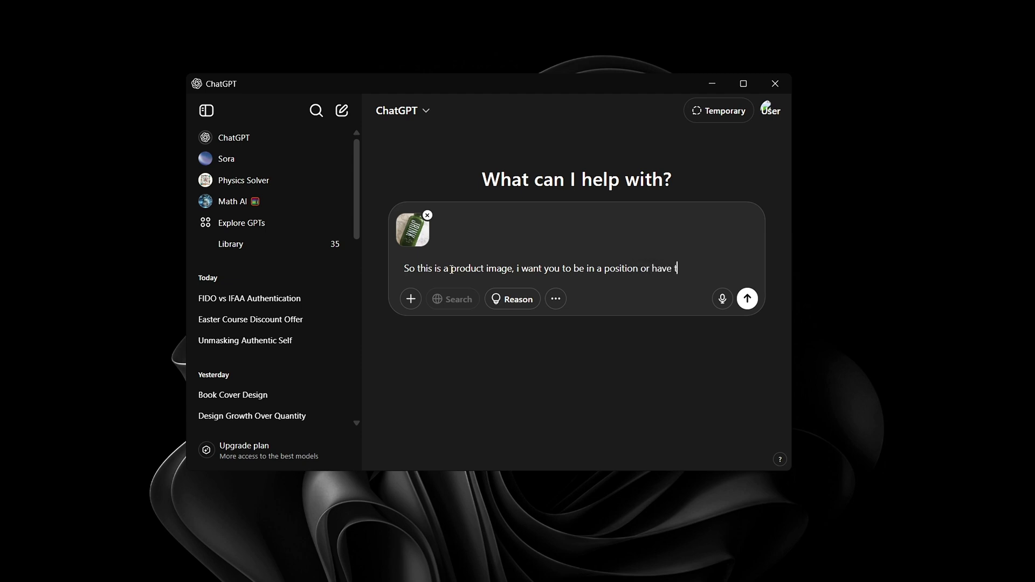
pyautogui.write('he skill ofa')
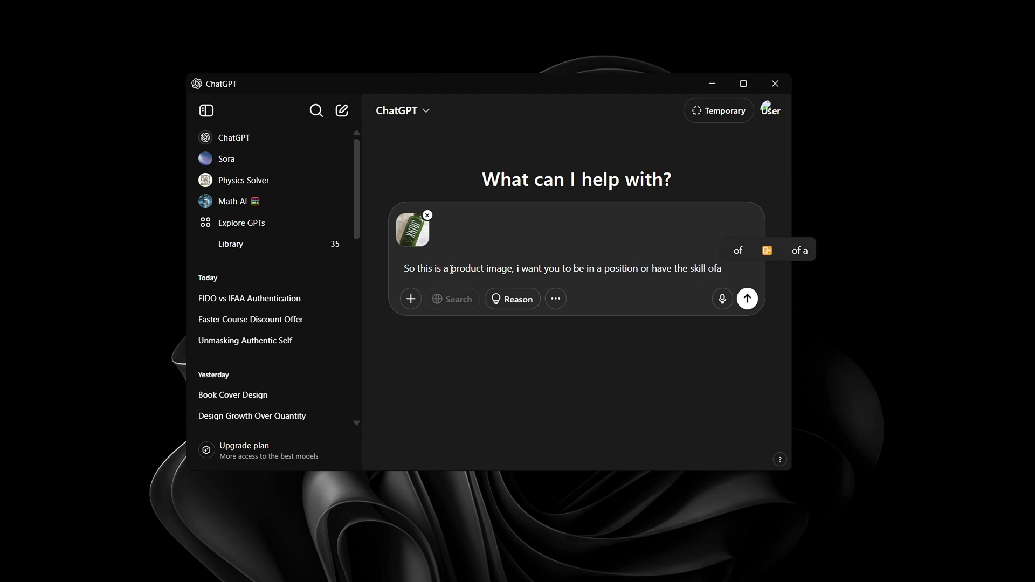
pyautogui.press('BackSpace')
pyautogui.write('a ')
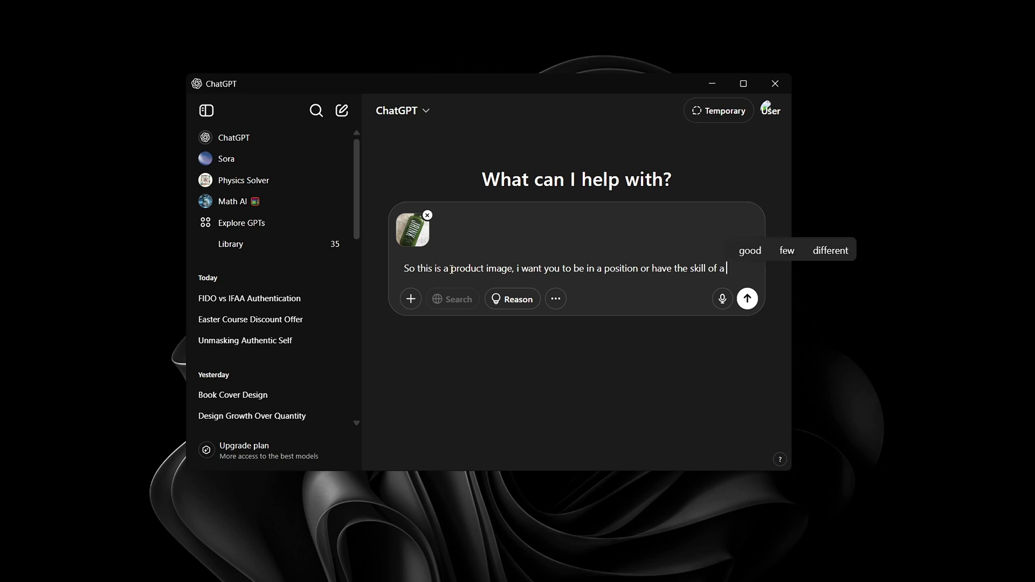
pyautogui.write('pro photo')
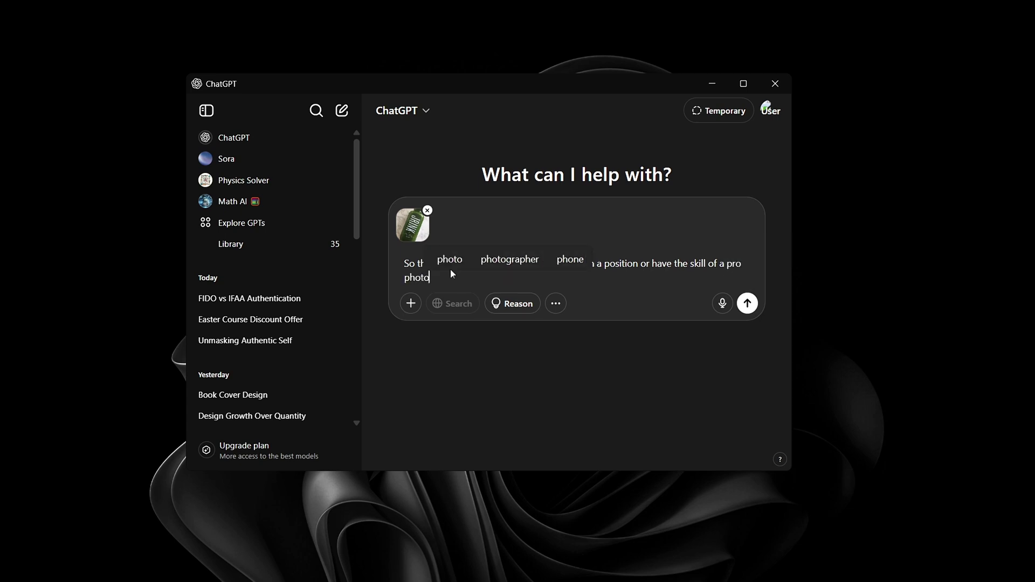
pyautogui.write('shop d')
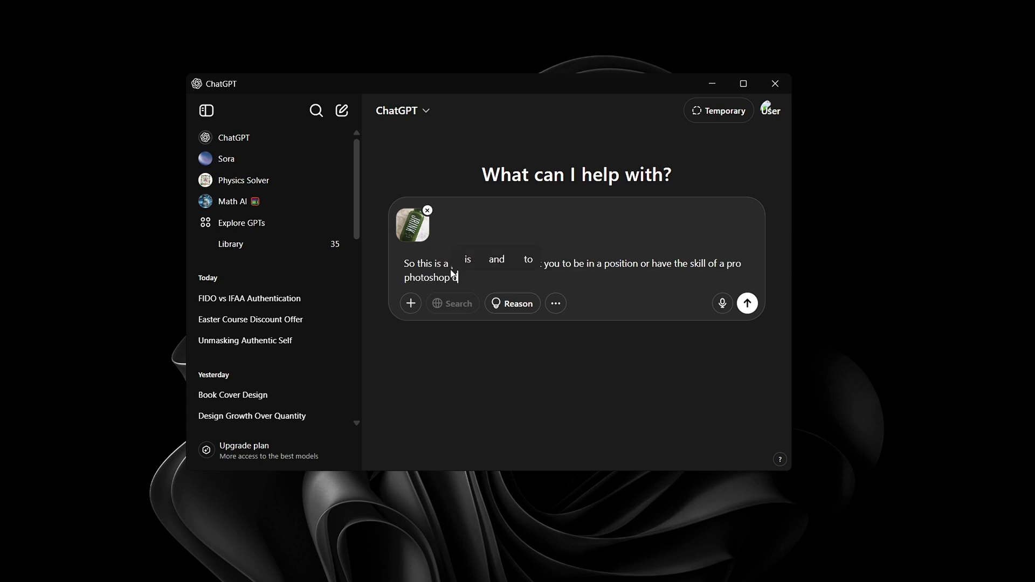
pyautogui.write('esigner and')
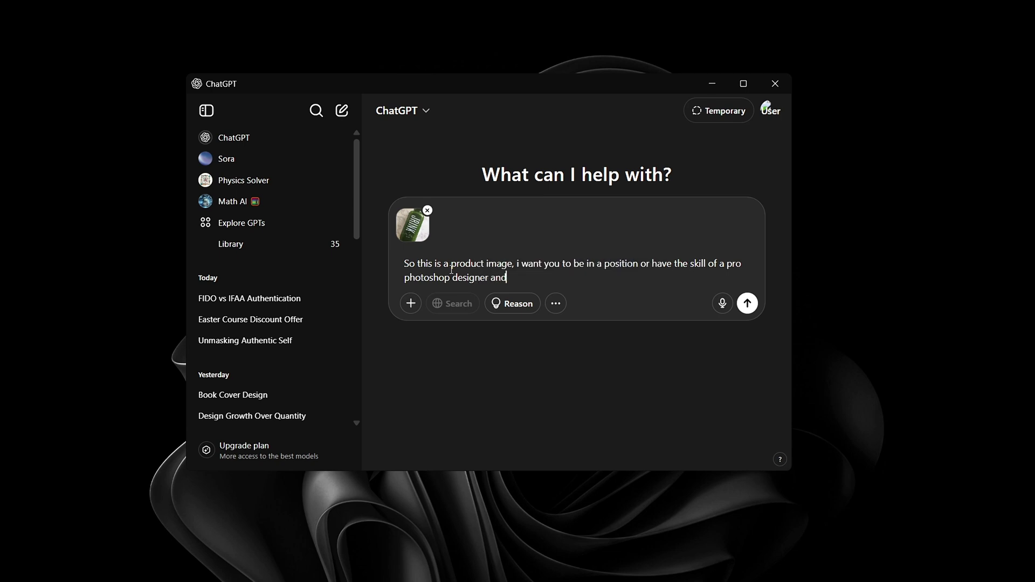
pyautogui.write(' manipulator')
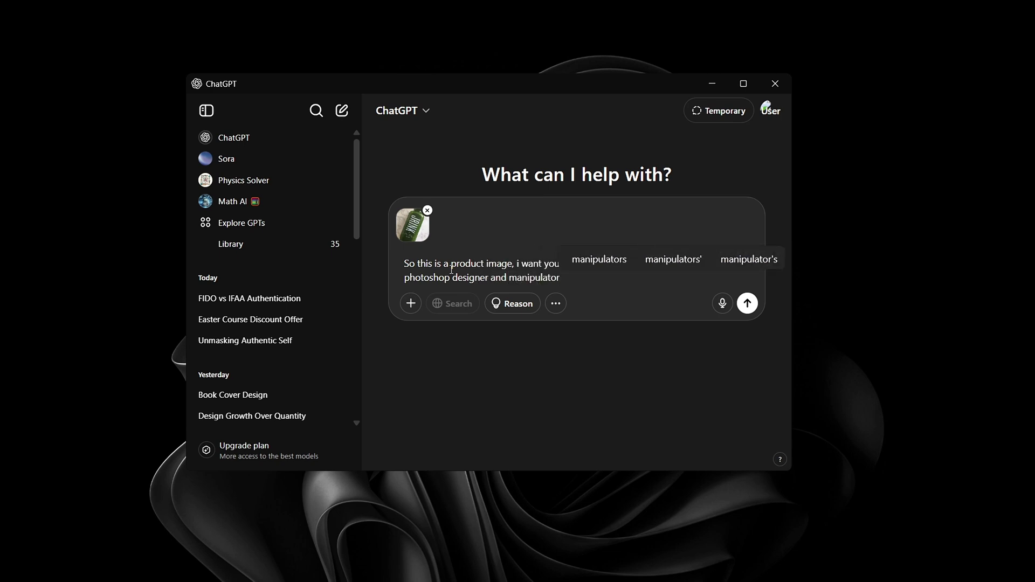
pyautogui.write(' with ')
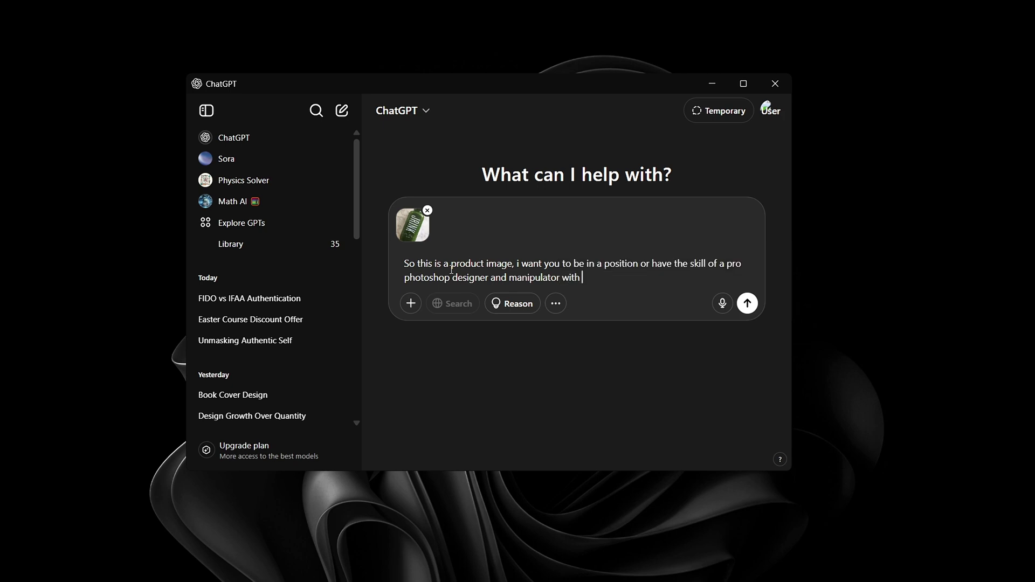
pyautogui.write('over 5 yea')
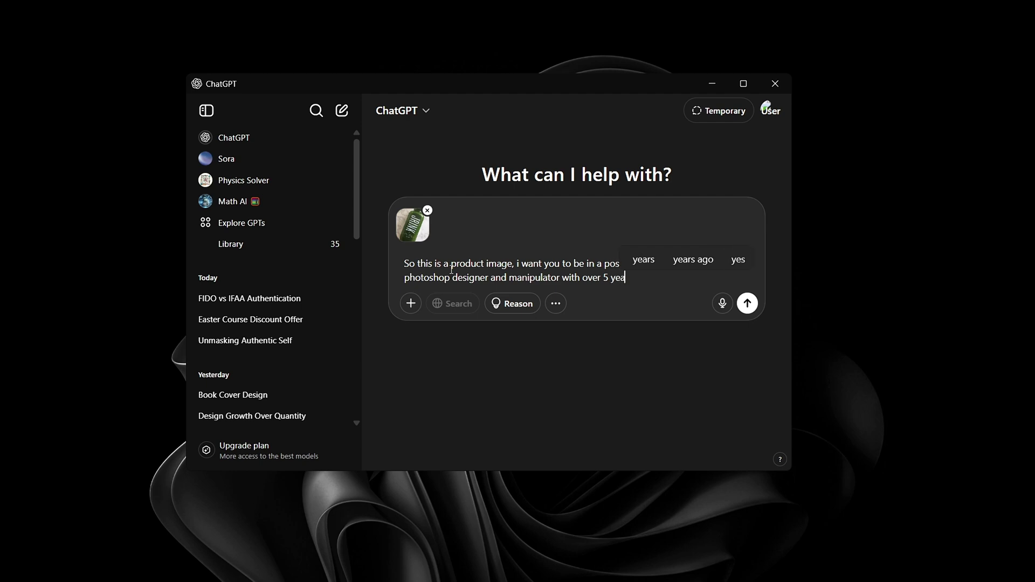
pyautogui.write('rs experie')
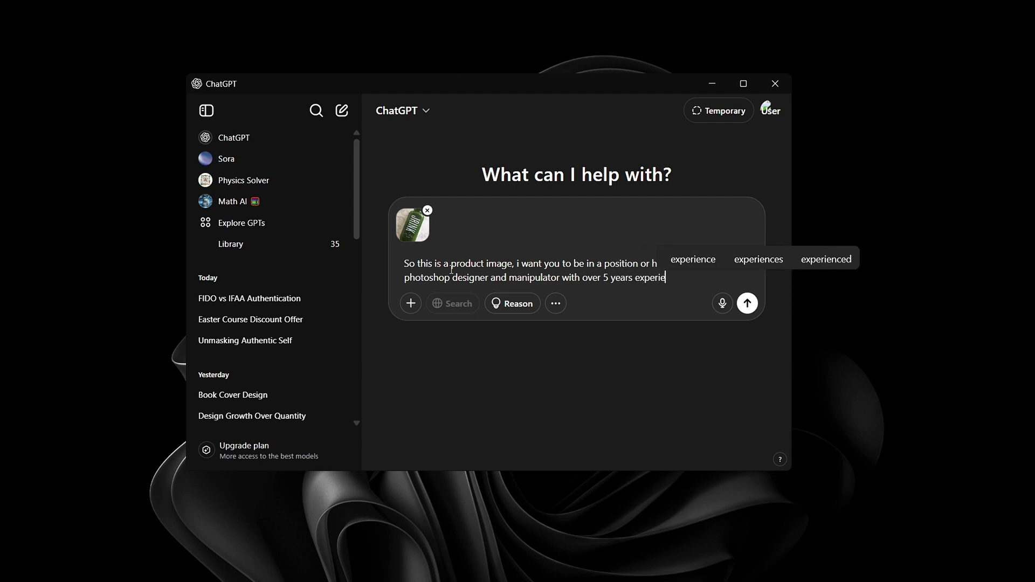
pyautogui.write('nce in d')
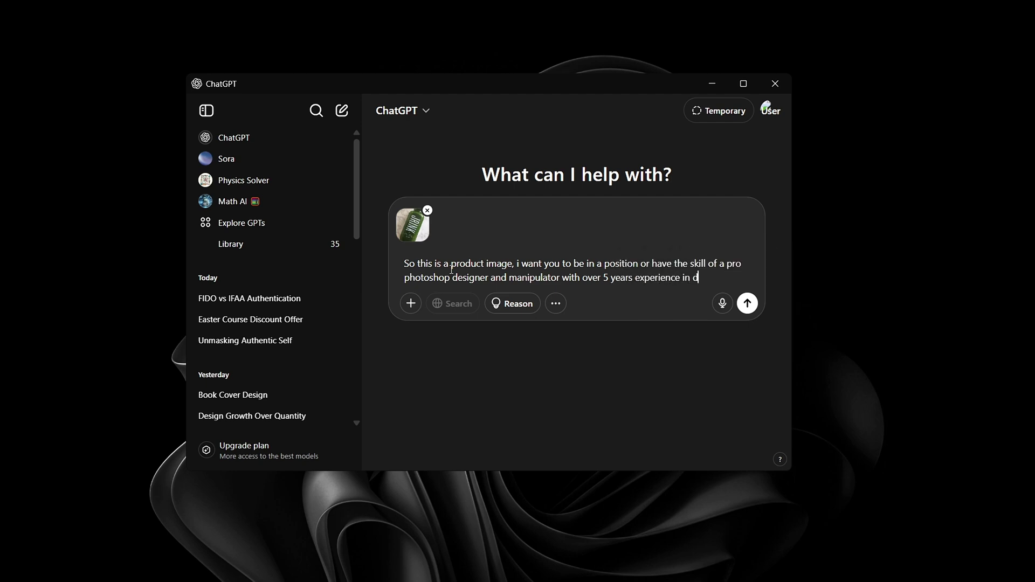
pyautogui.write('esign and p')
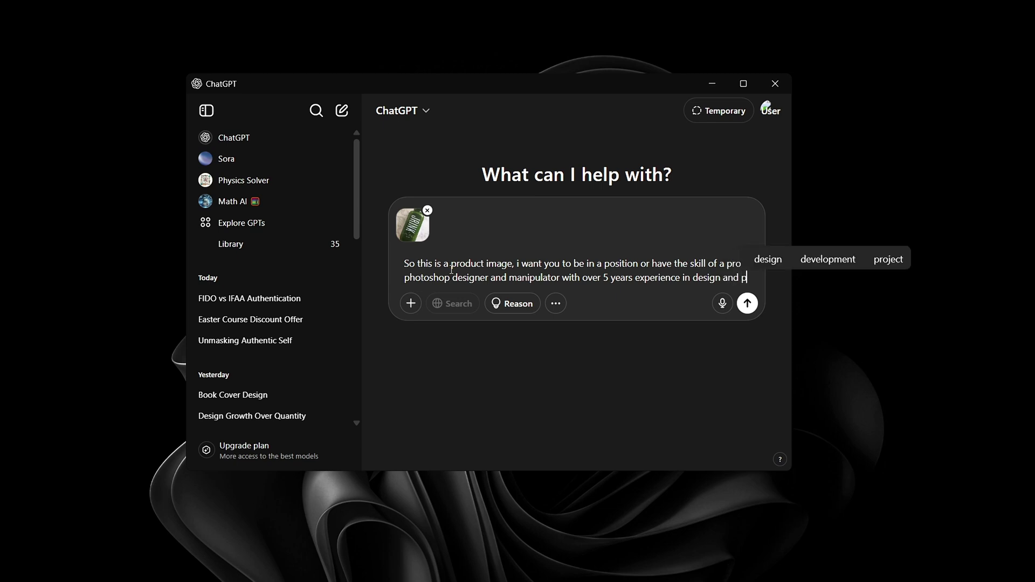
pyautogui.write('roduct ma')
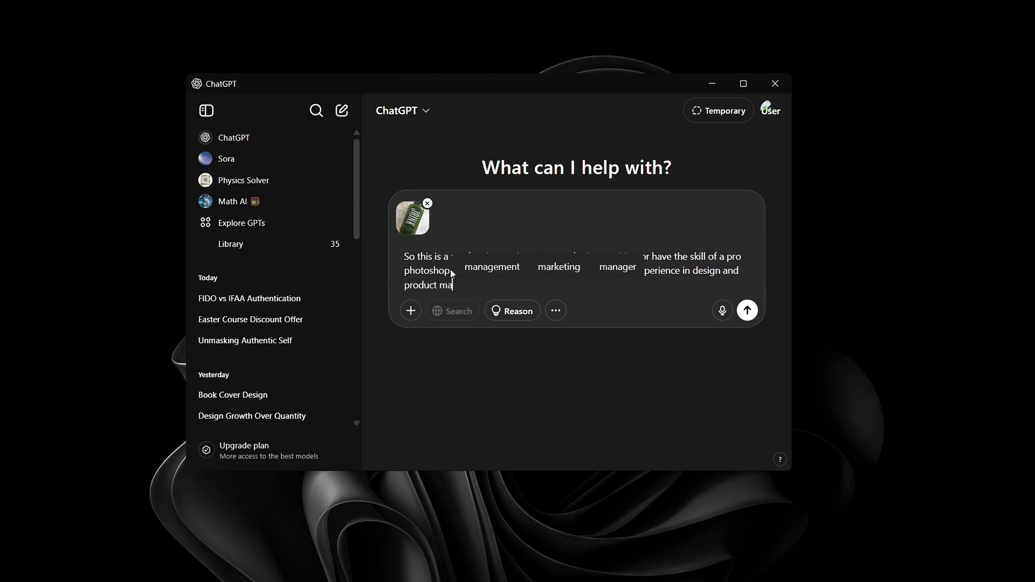
pyautogui.write('nipulatio')
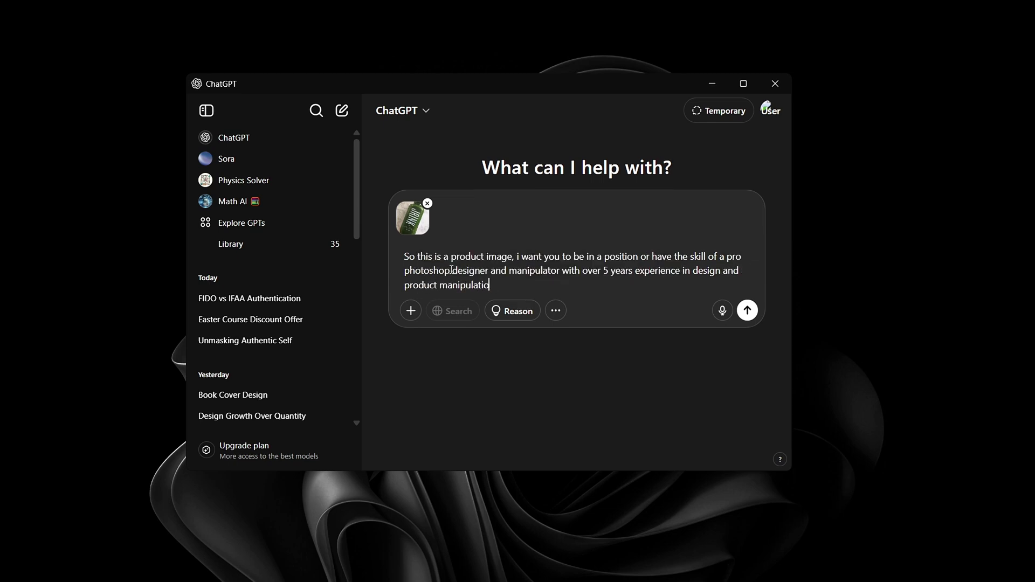
pyautogui.write('n')
pyautogui.write(', to turn thi')
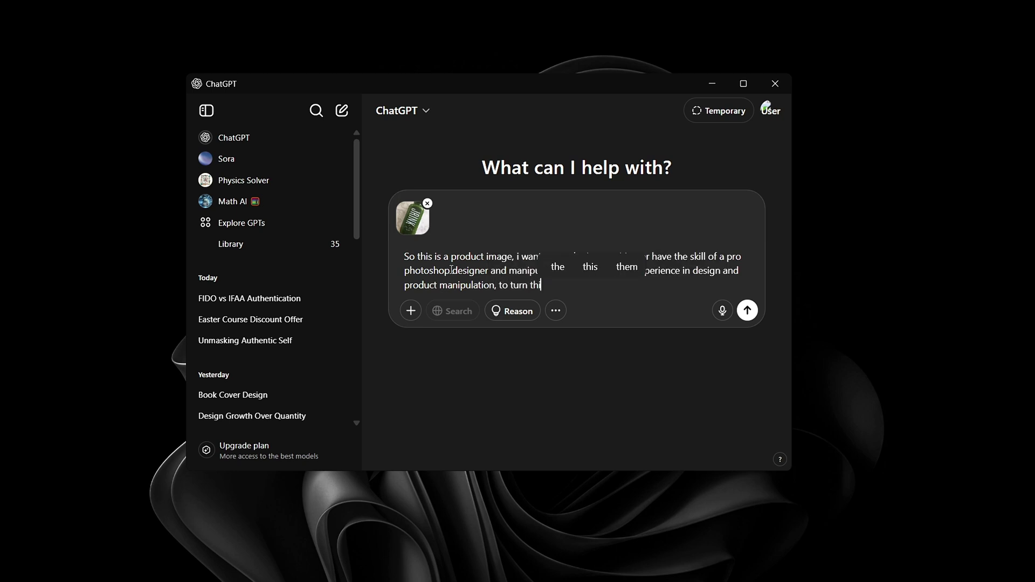
pyautogui.write('s pro')
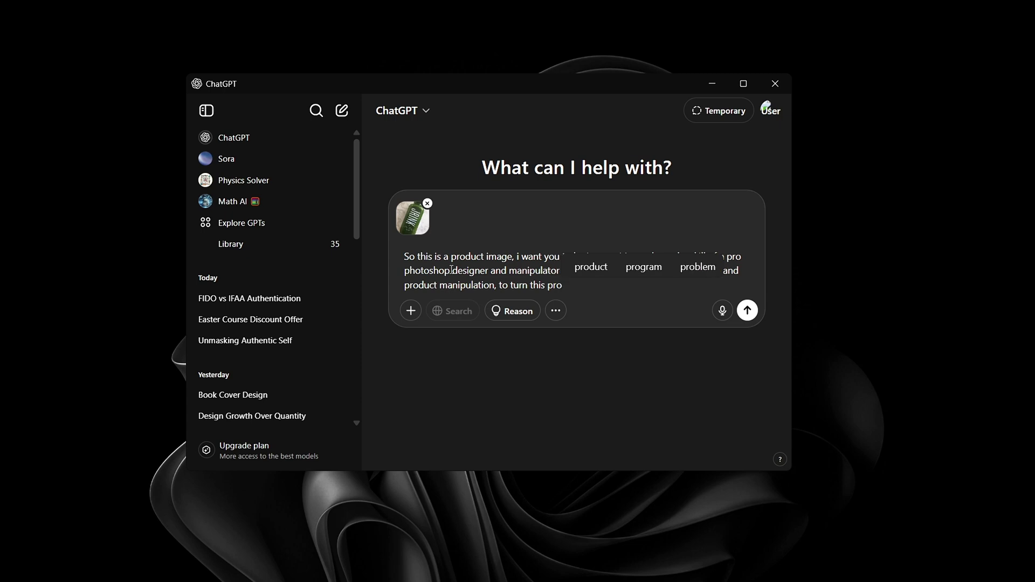
pyautogui.write('dcut image')
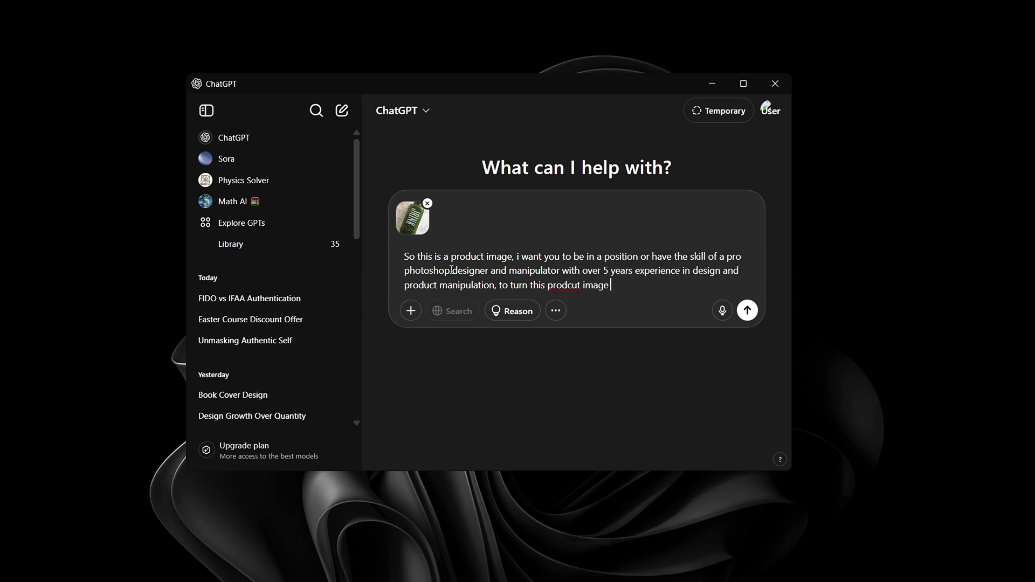
pyautogui.write(' into ')
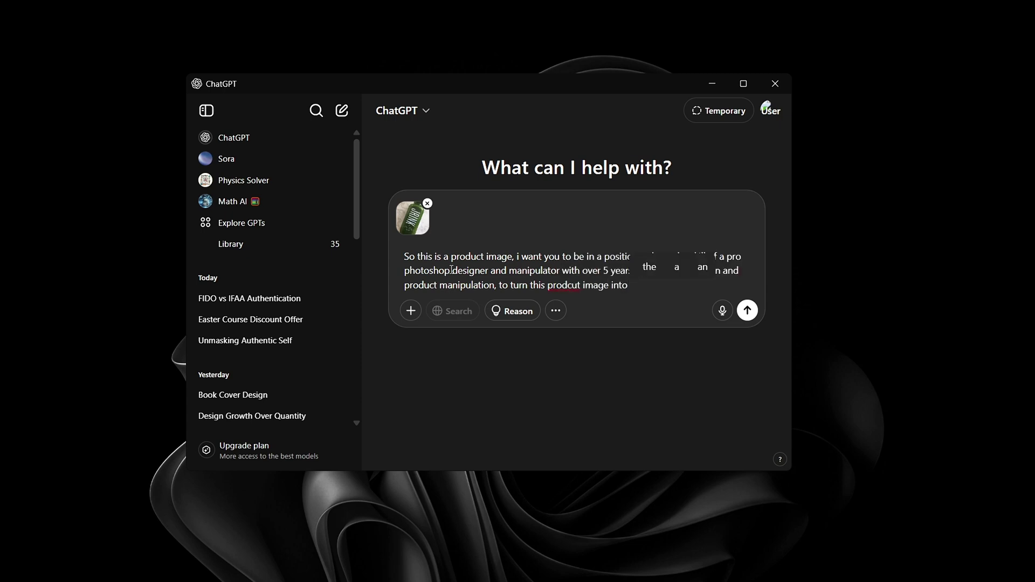
pyautogui.write('a')
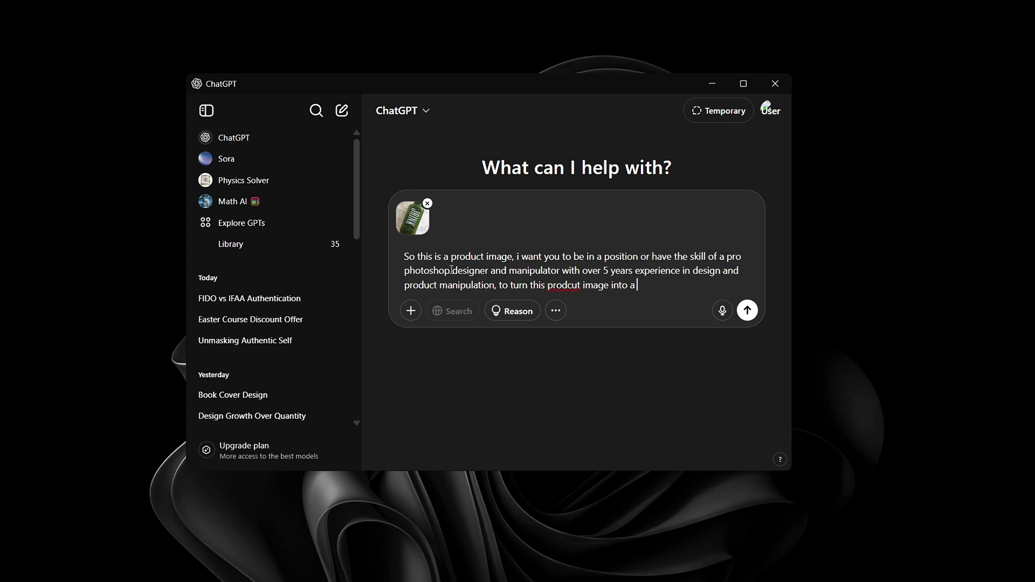
pyautogui.write('modc')
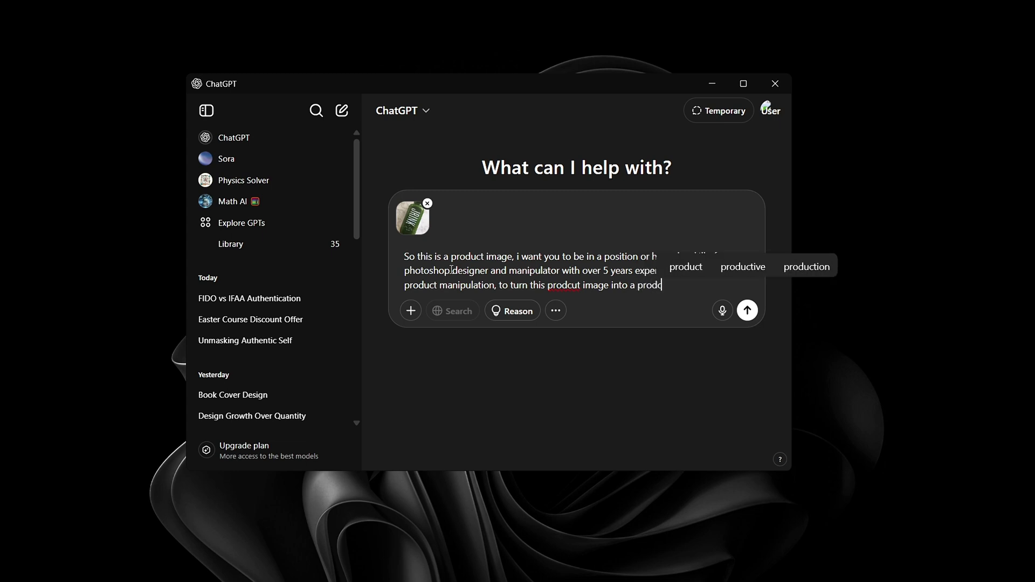
pyautogui.write('ut manipul')
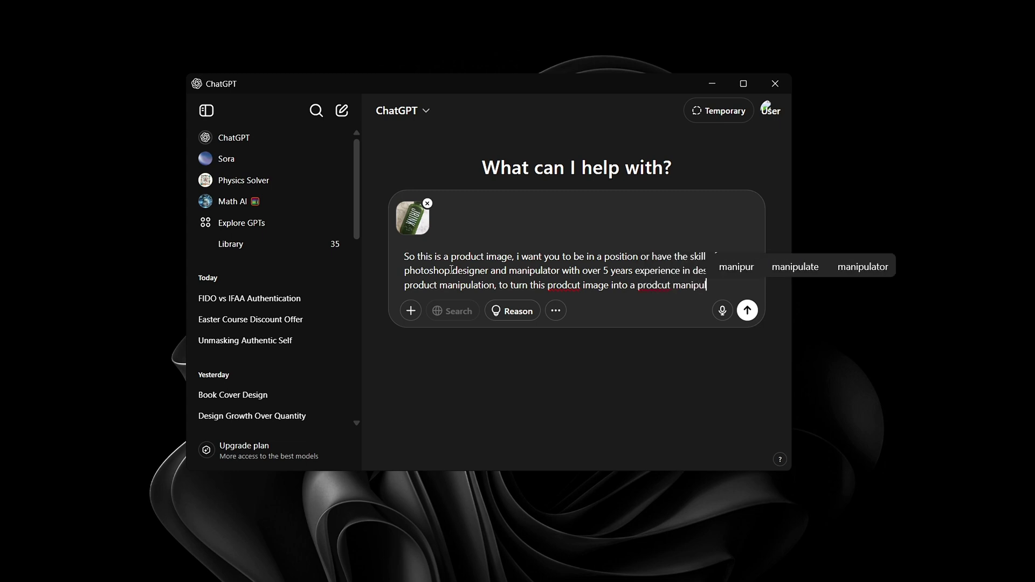
pyautogui.write('ation design')
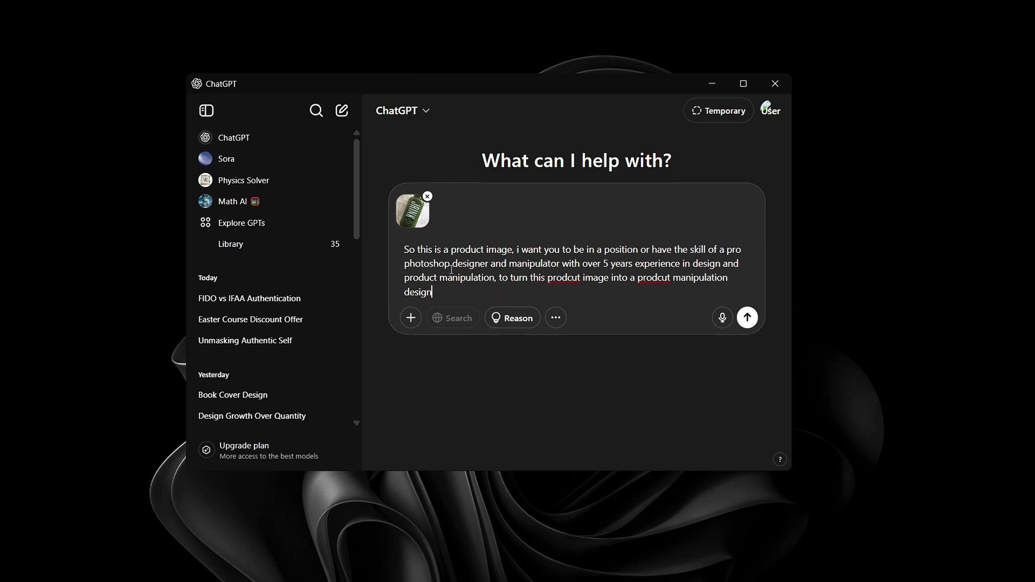
pyautogui.press('BackSpace')
# Add 'Keep the image canvas ratio a portrait size of 8 x 10 inches' and begin 'Add highlights and vibrancy'.
pyautogui.press('capslock')
pyautogui.write('. K')
pyautogui.press('capslock')
pyautogui.write('eep the')
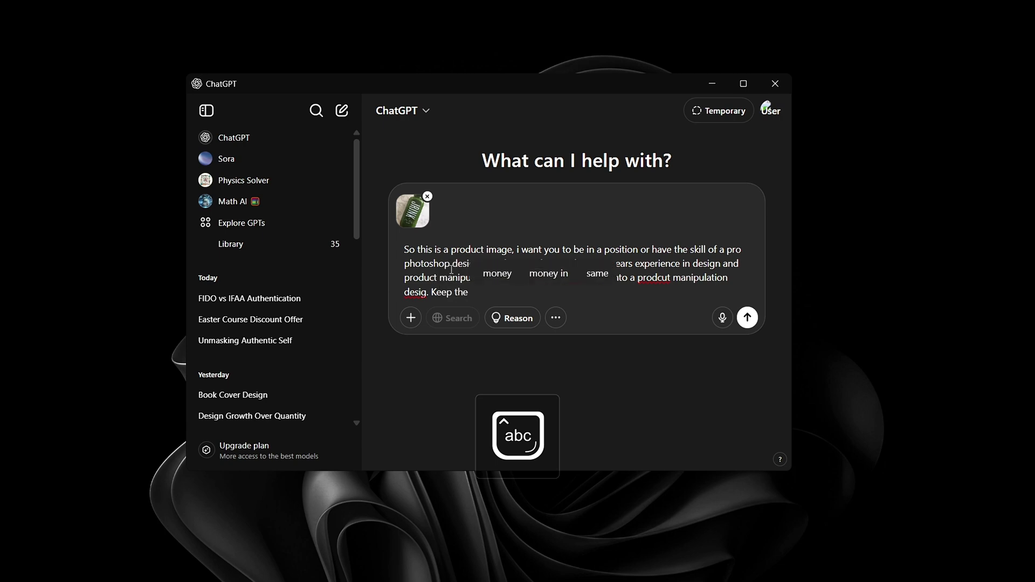
pyautogui.write(' image')
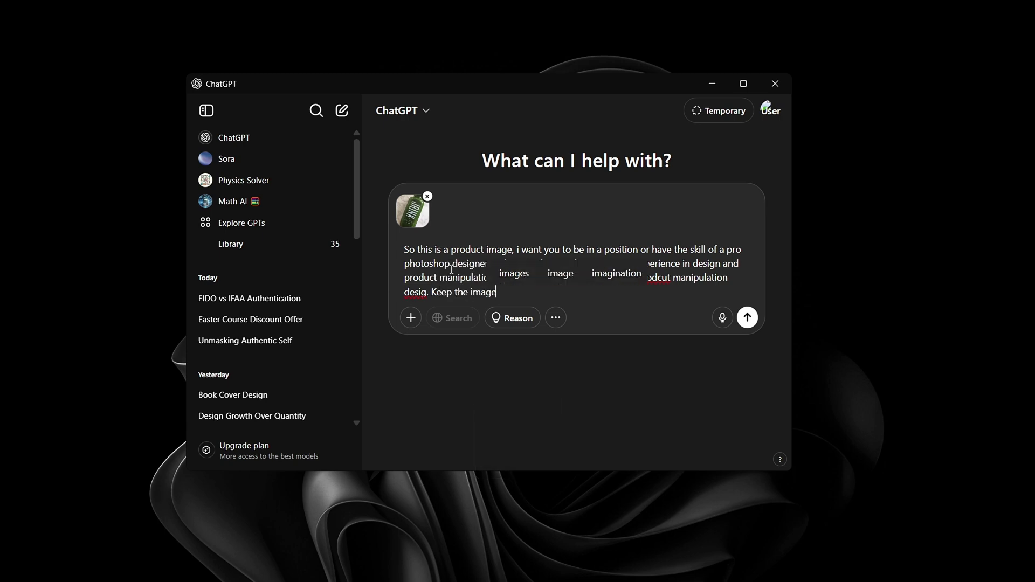
pyautogui.write(' ccanva')
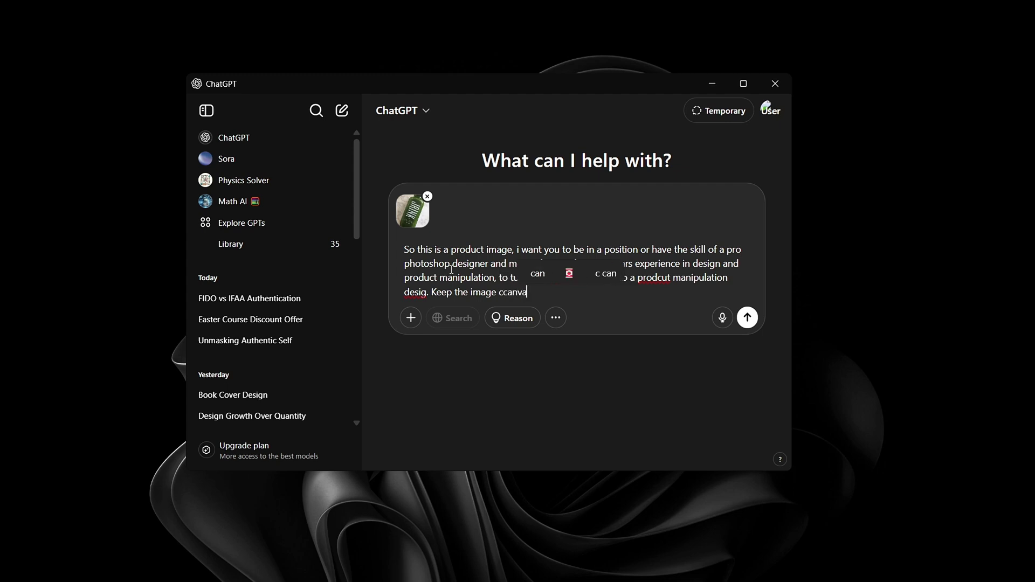
pyautogui.write('s ratio to ')
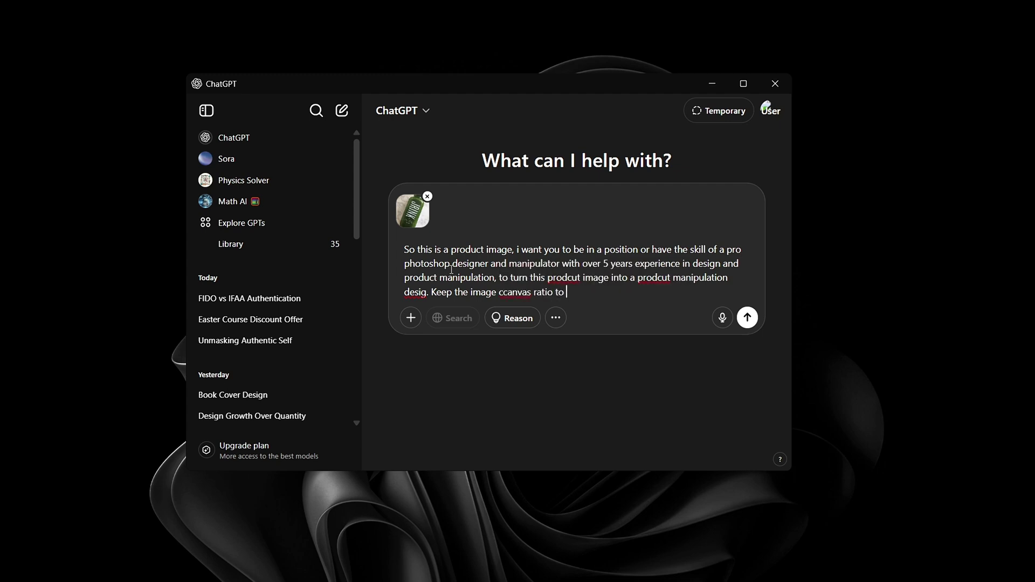
pyautogui.write('be a p')
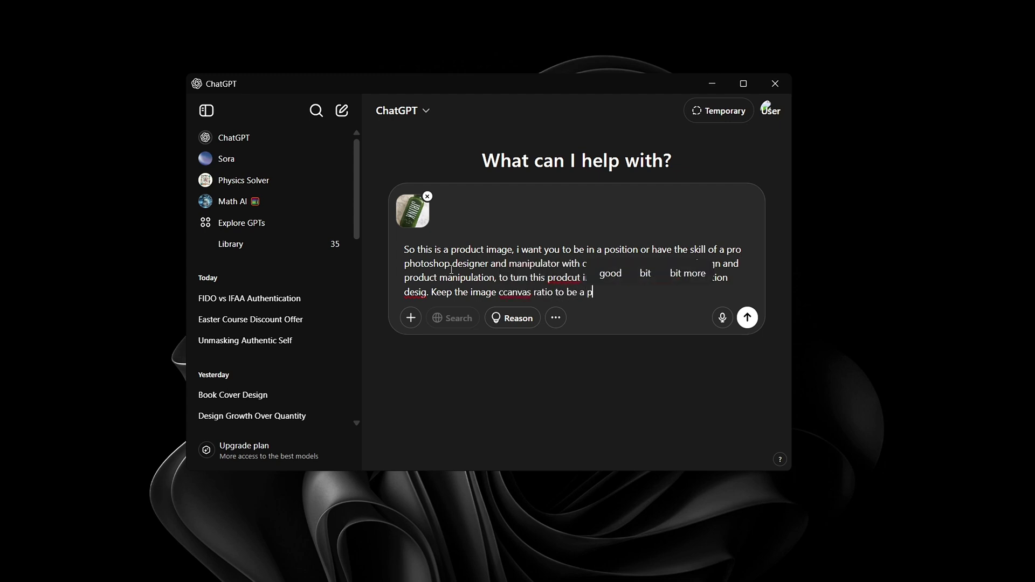
pyautogui.write('otrait')
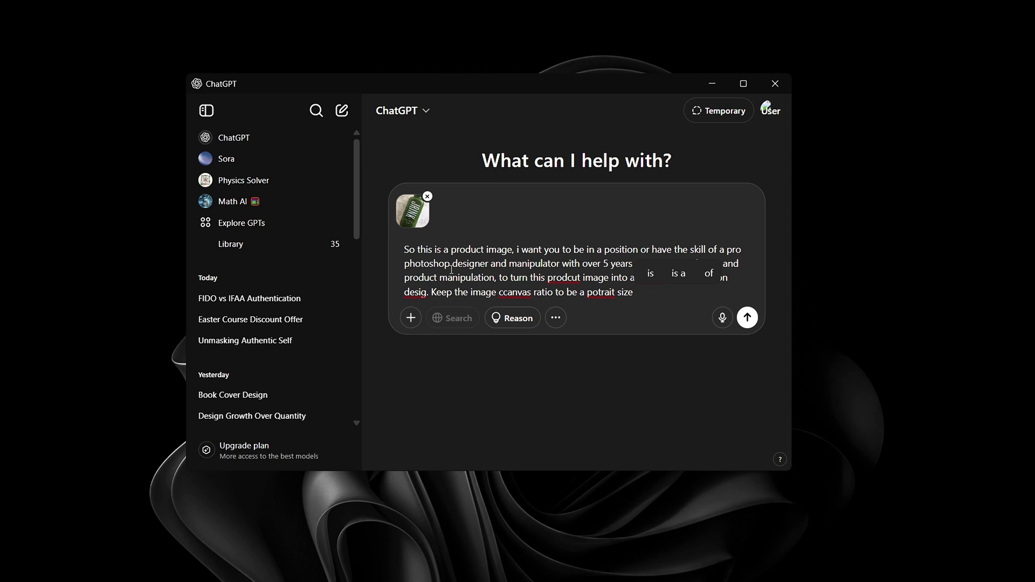
pyautogui.write('size of 8')
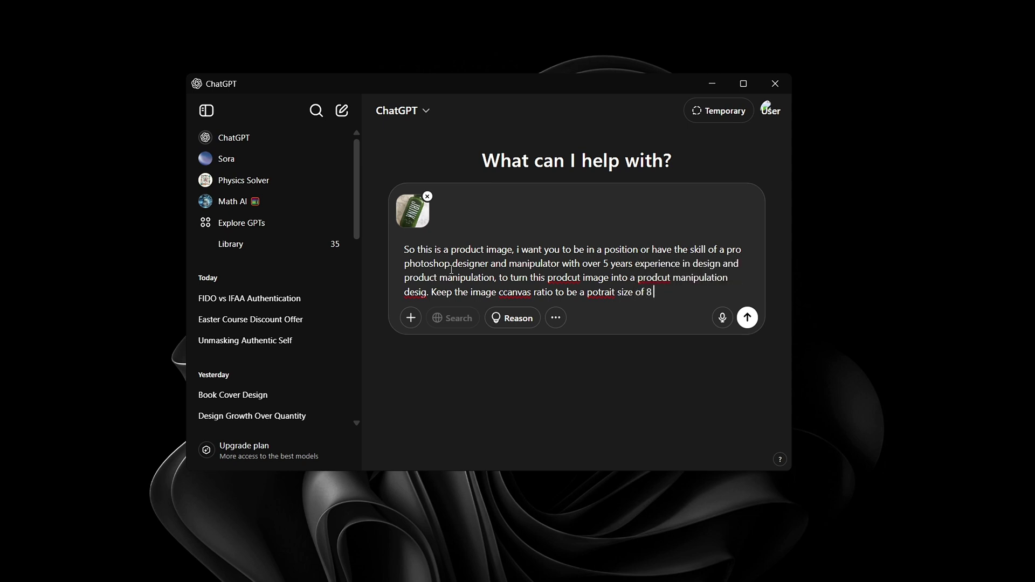
pyautogui.write(' x 19')
pyautogui.write(' inches. A')
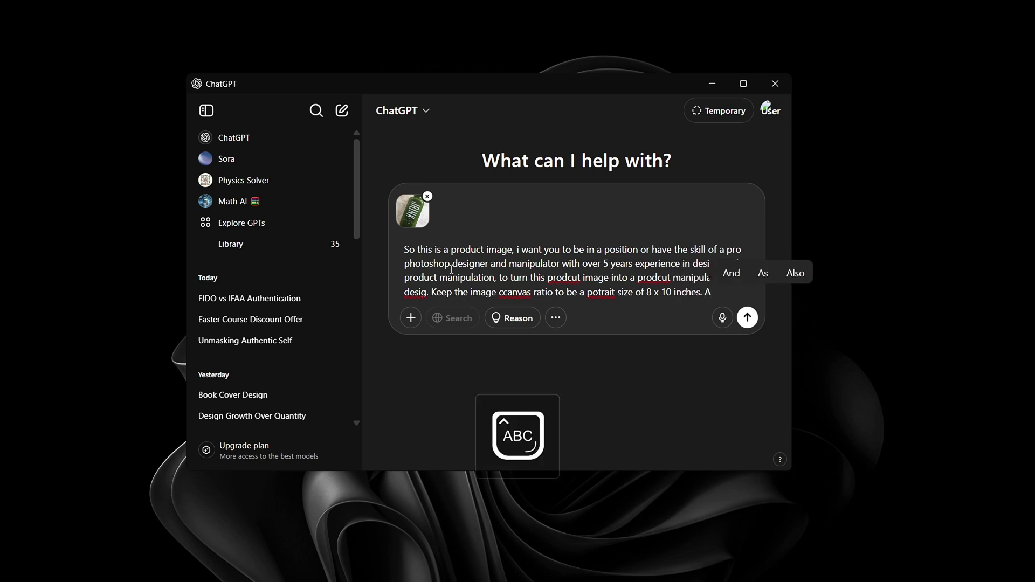
pyautogui.write('dd high')
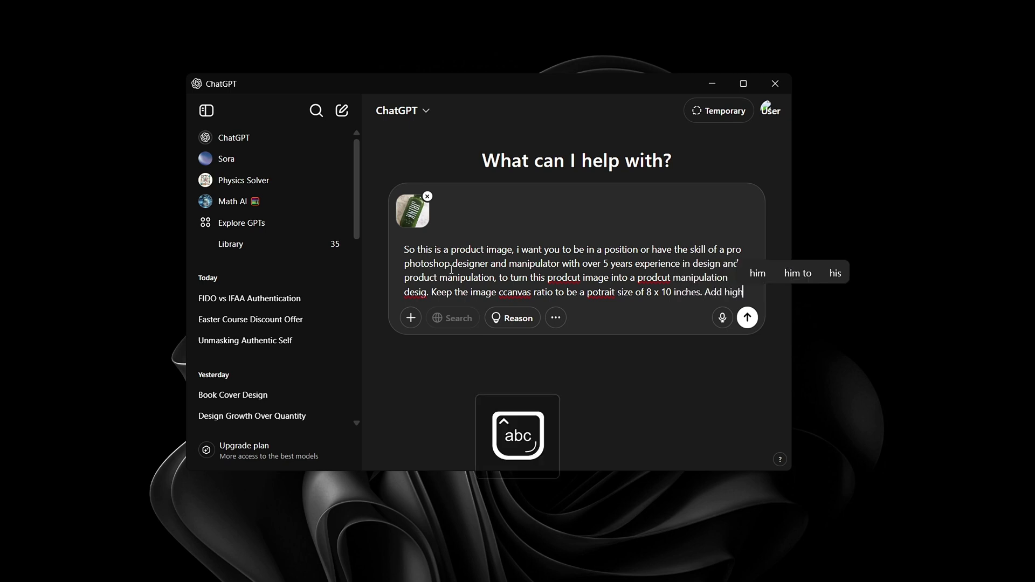
pyautogui.write('lights an')
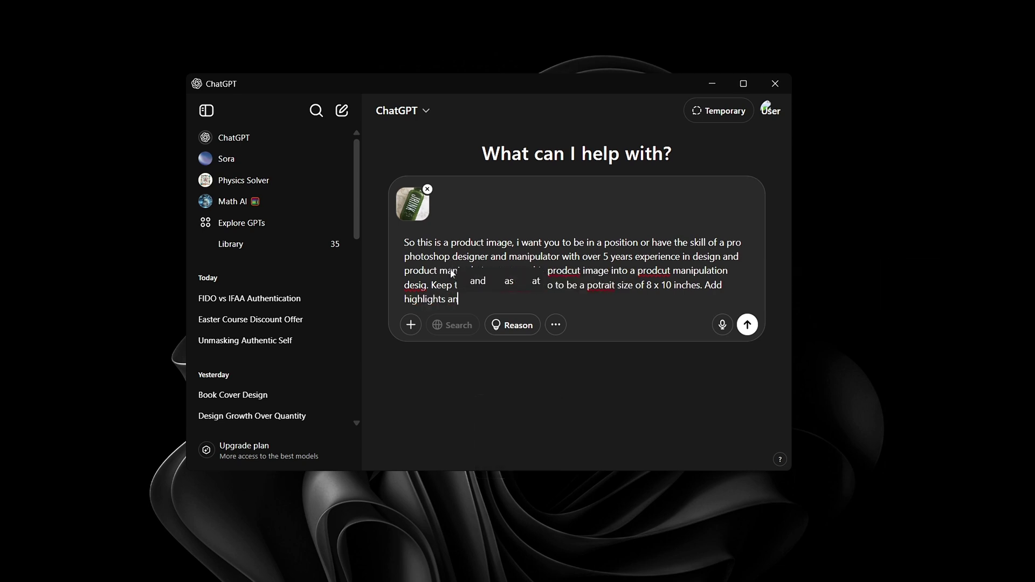
pyautogui.write('d vibranct')
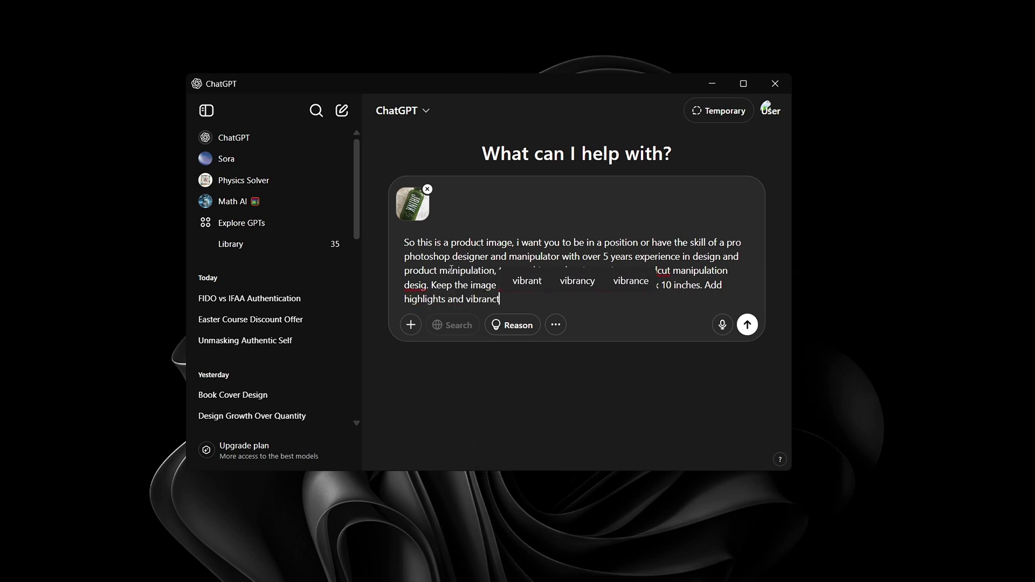
# Extend the prompt with vibrancy, scattered supporting images, background separation techniques, shadows and visual appeal.
pyautogui.press('BackSpace')
pyautogui.write('y to the')
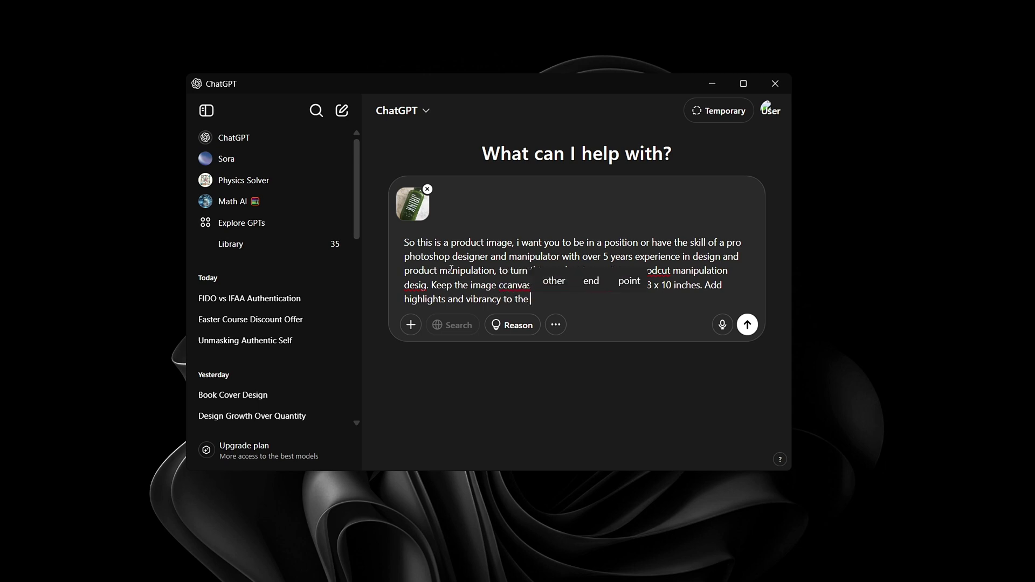
pyautogui.write(' product ')
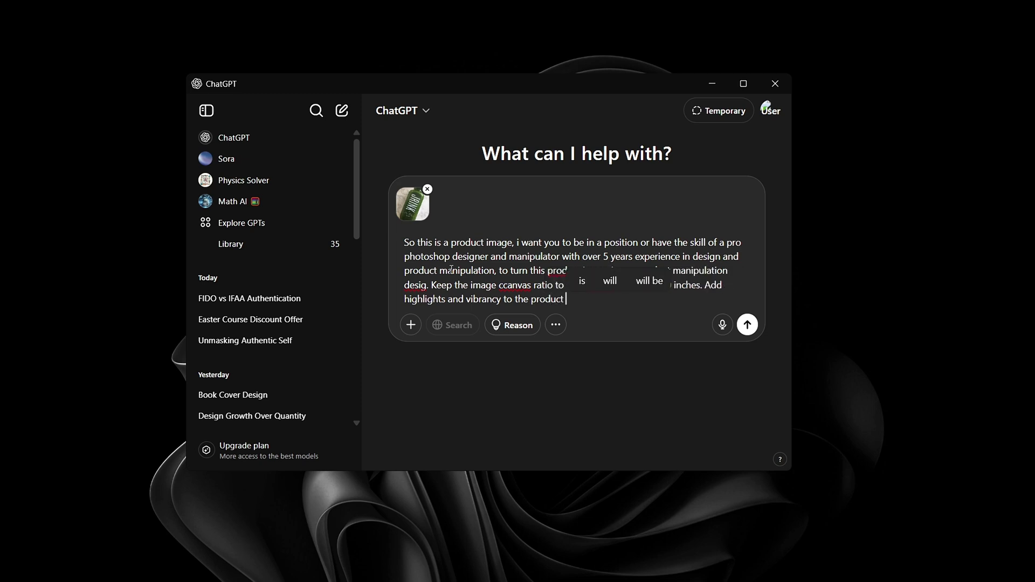
pyautogui.write('manipulat')
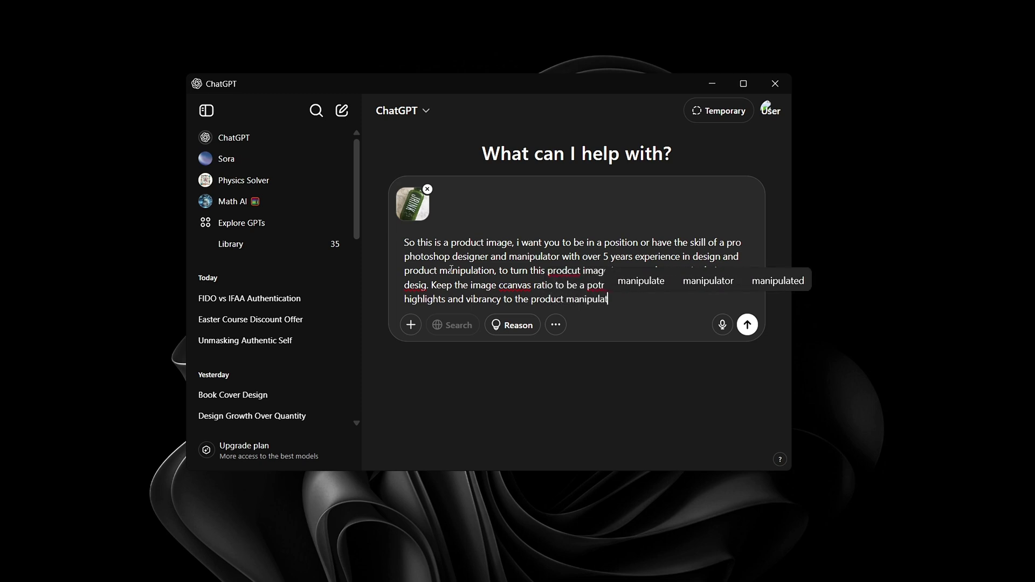
pyautogui.write('ion, you')
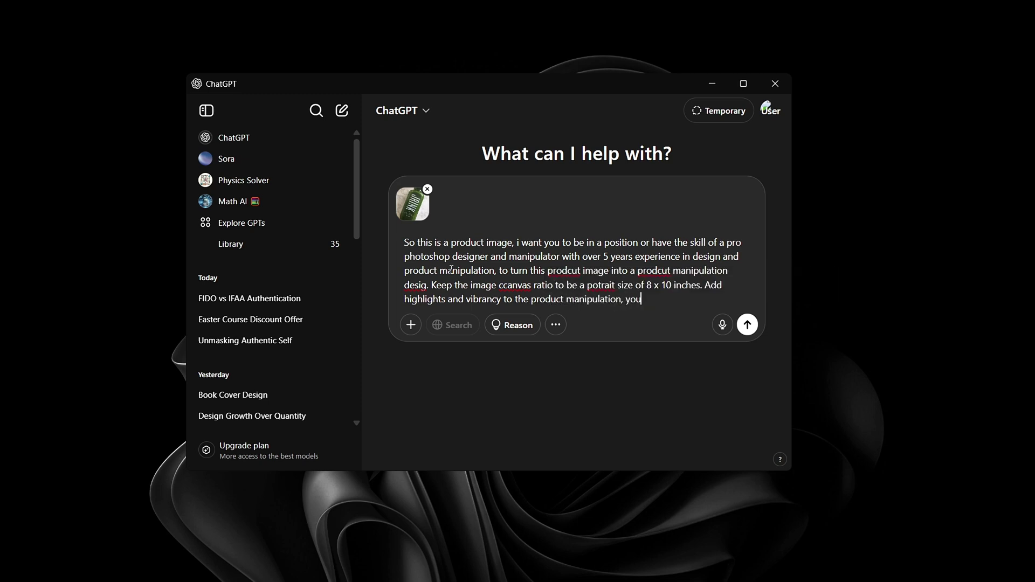
pyautogui.write(' can als')
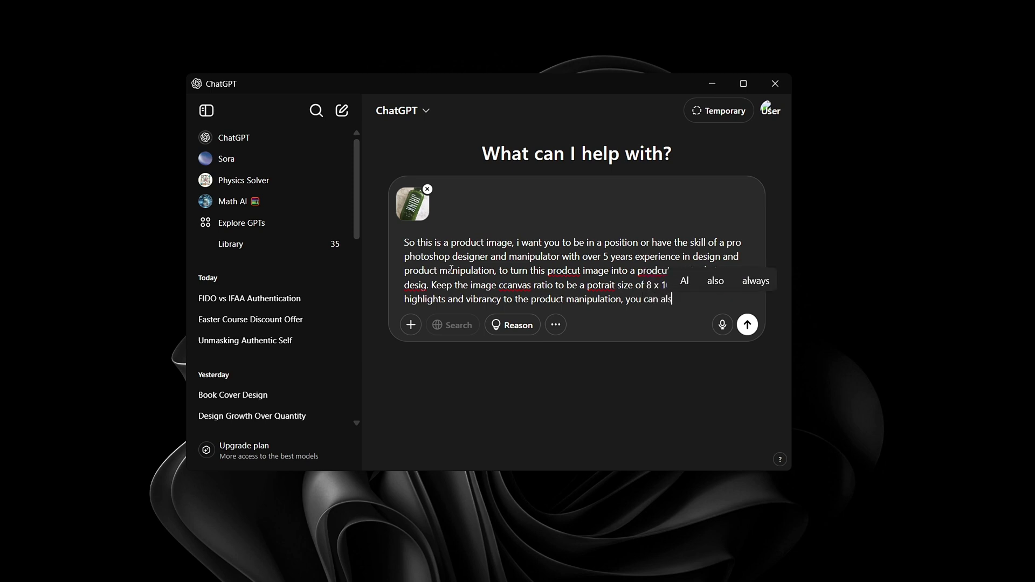
pyautogui.write('o add ')
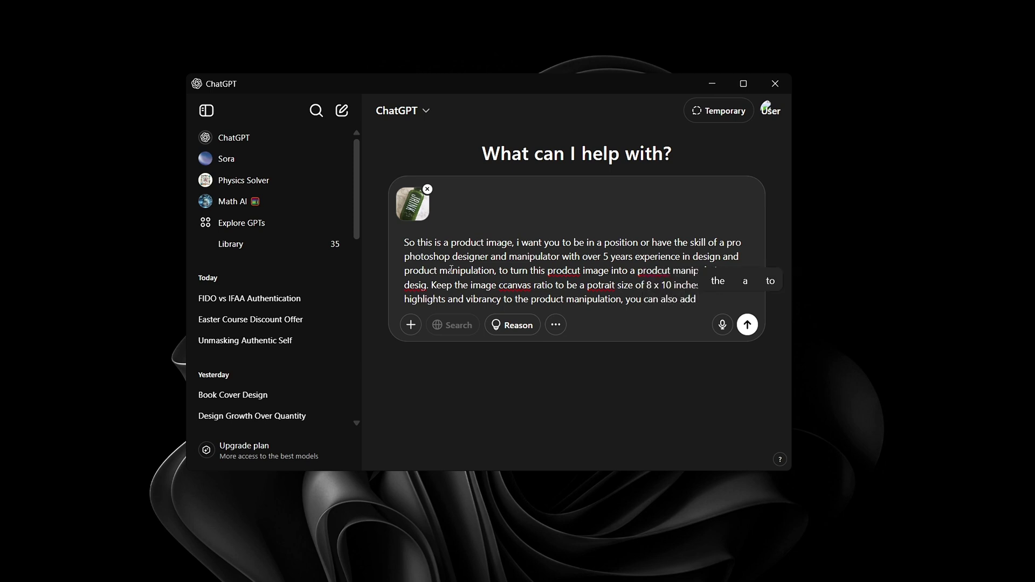
pyautogui.write('other im')
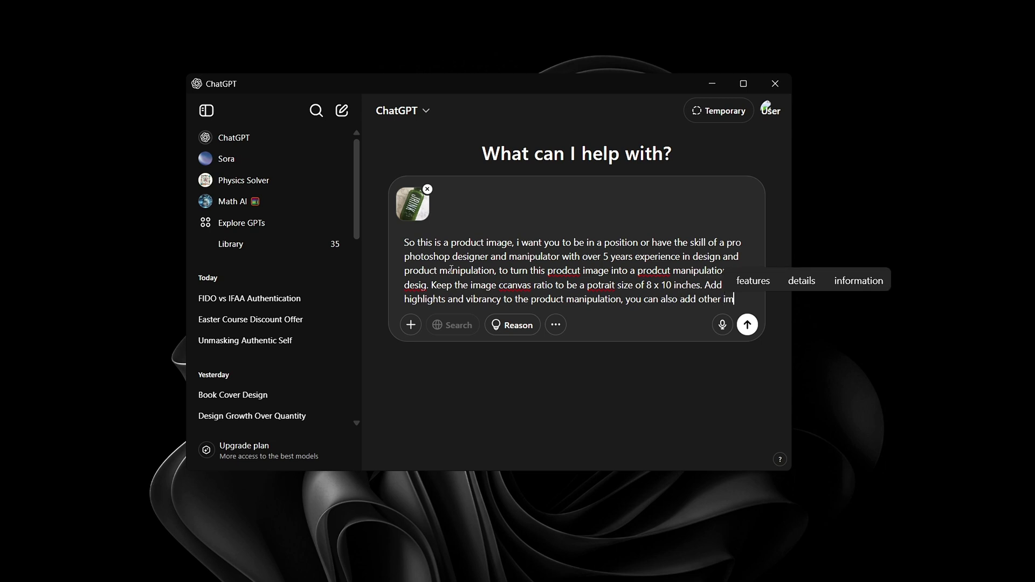
pyautogui.write('ages s')
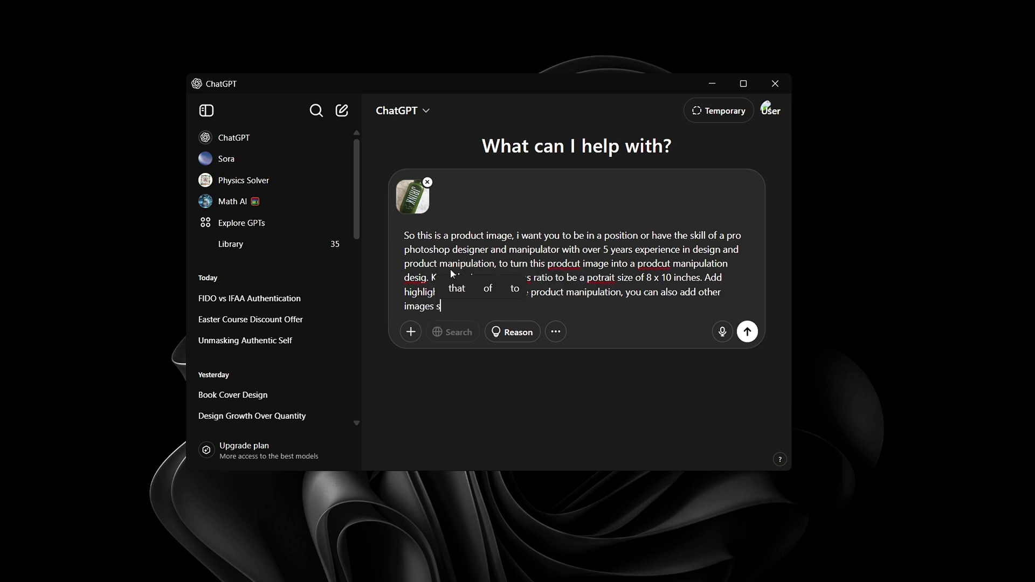
pyautogui.write('cattered arround')
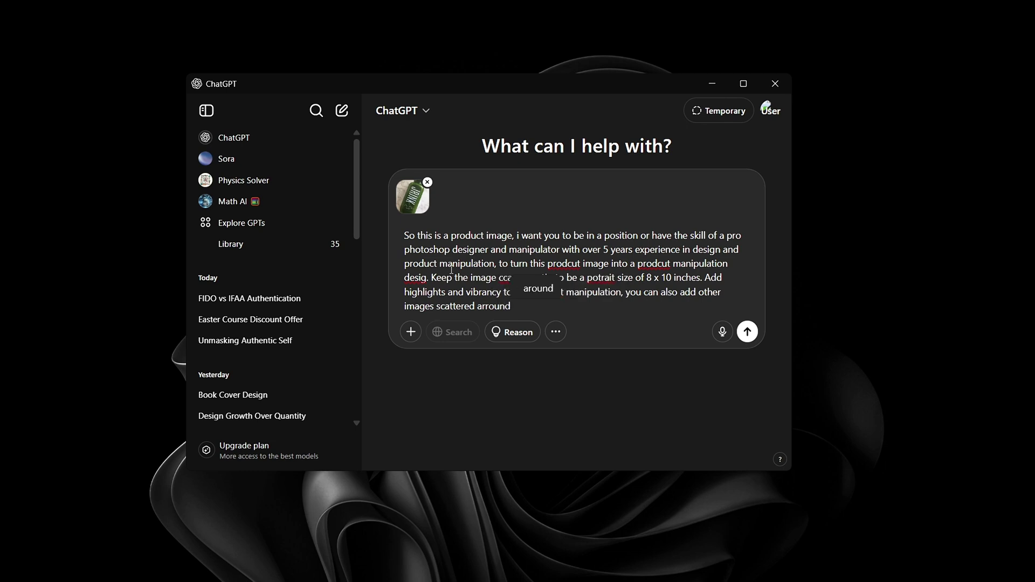
pyautogui.press('BackSpace')
pyautogui.press('BackSpace')
pyautogui.press('BackSpace')
pyautogui.press('BackSpace')
pyautogui.press('BackSpace')
pyautogui.write('oun')
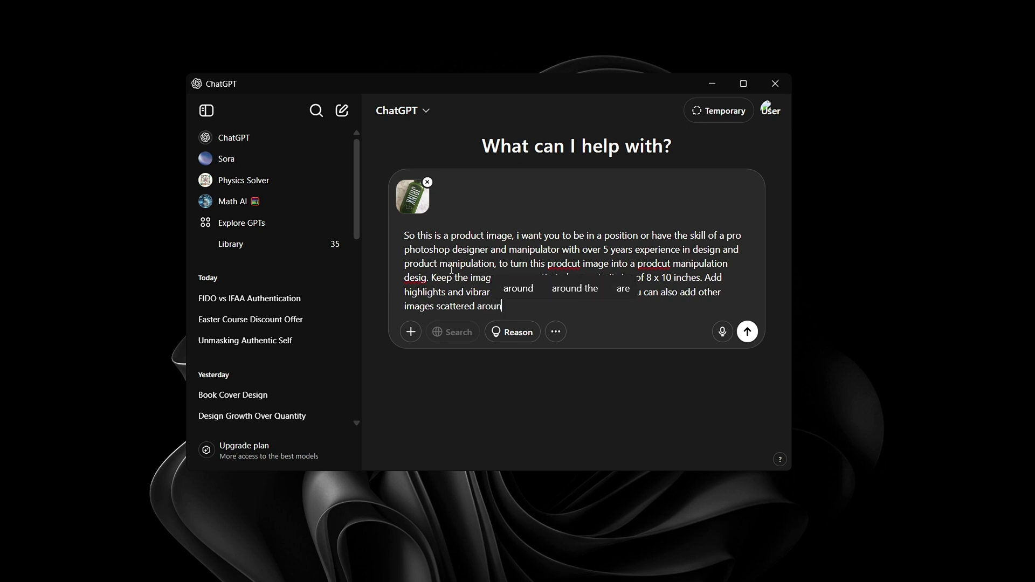
pyautogui.write('d suggest')
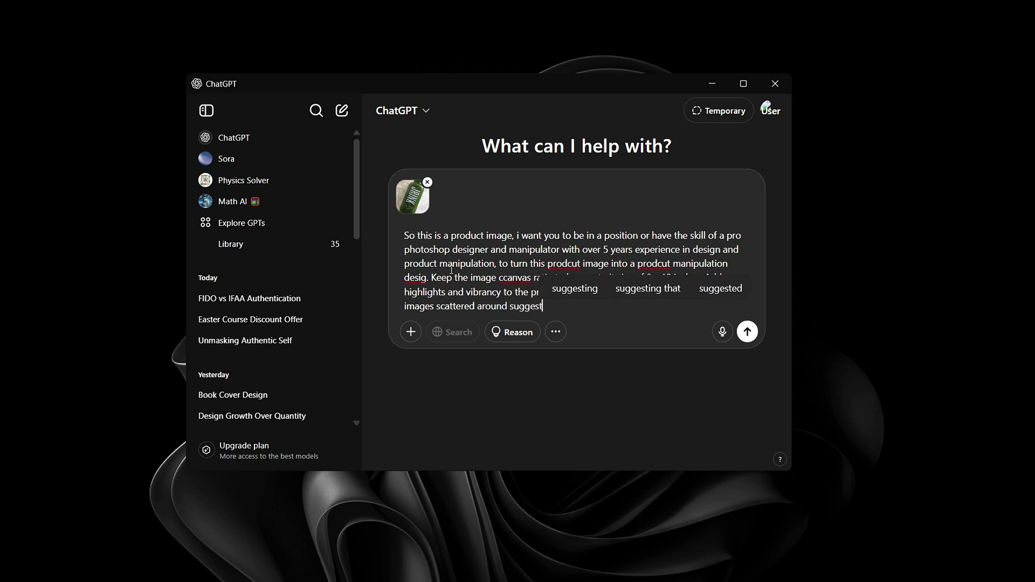
pyautogui.write('ing what')
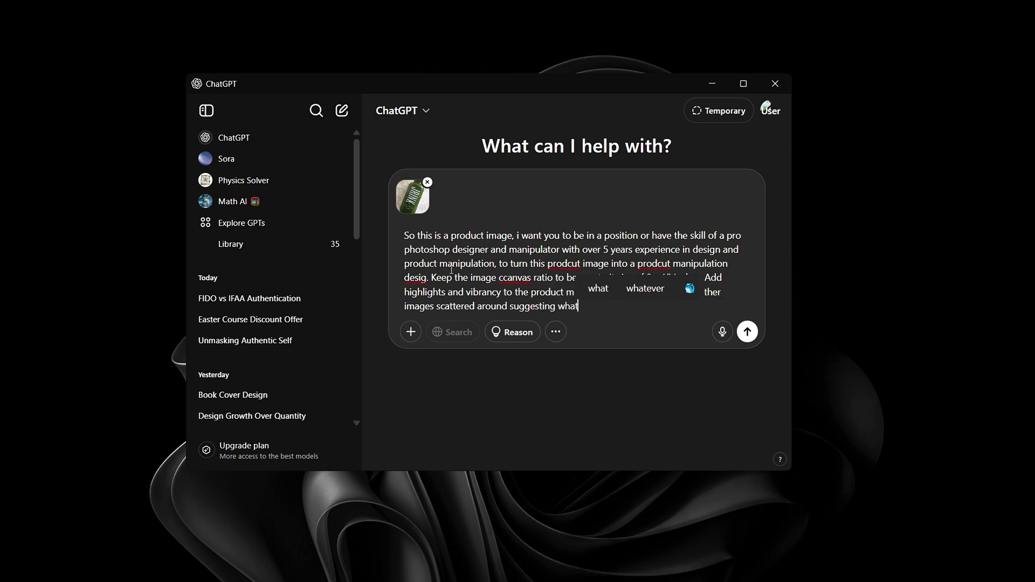
pyautogui.write(' the product')
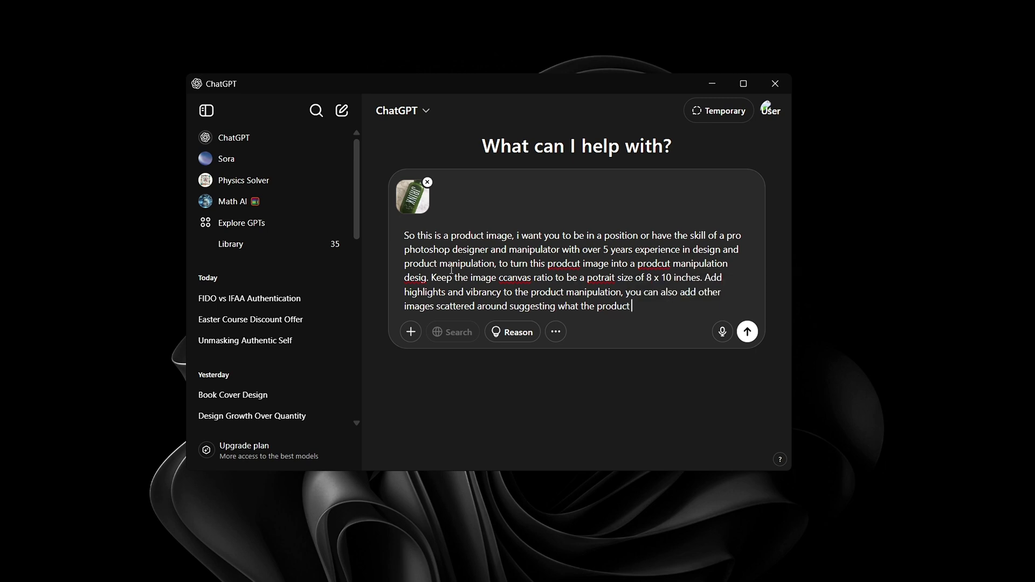
pyautogui.write(' is for')
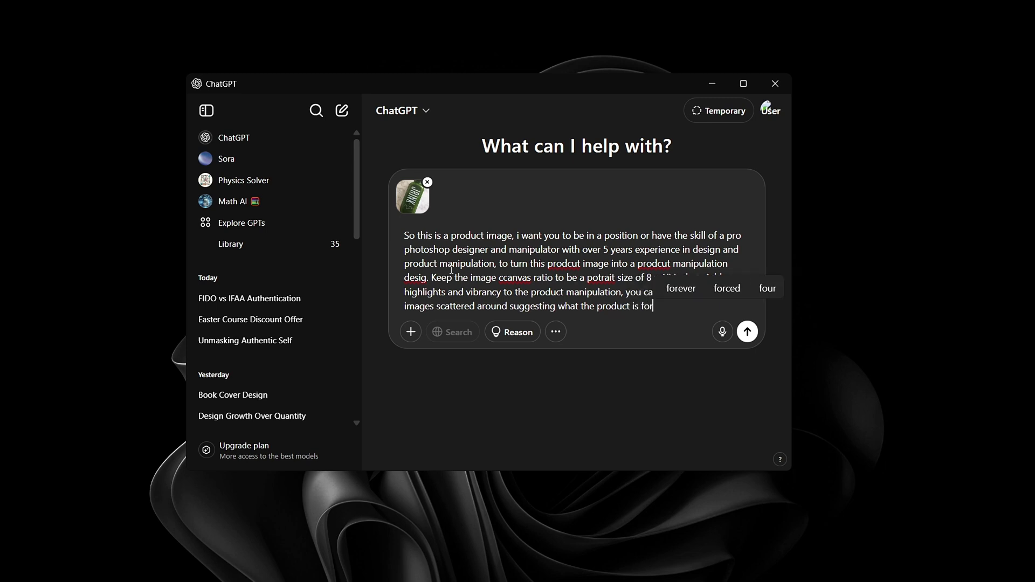
pyautogui.write('. Make us')
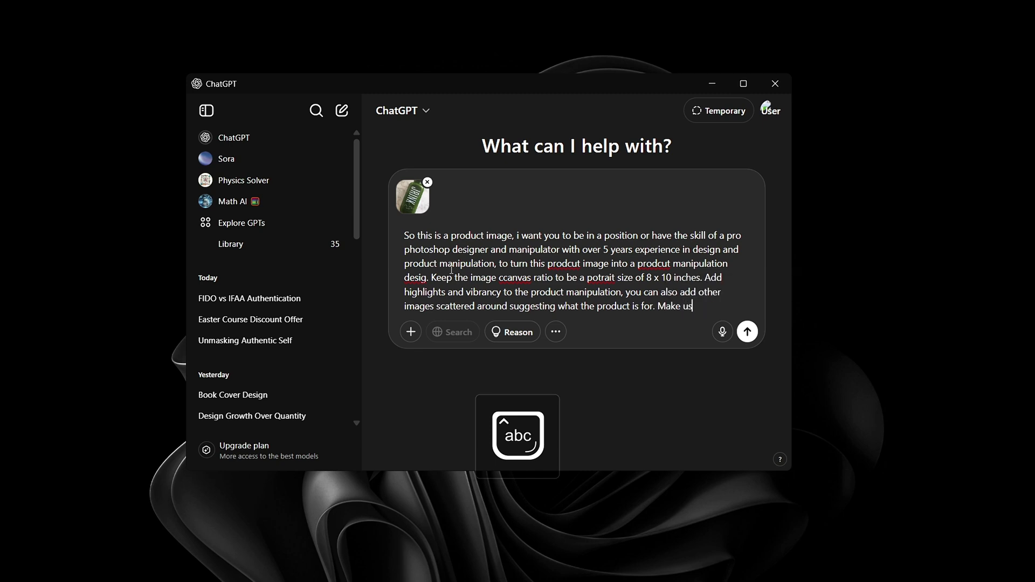
pyautogui.write('e of backg')
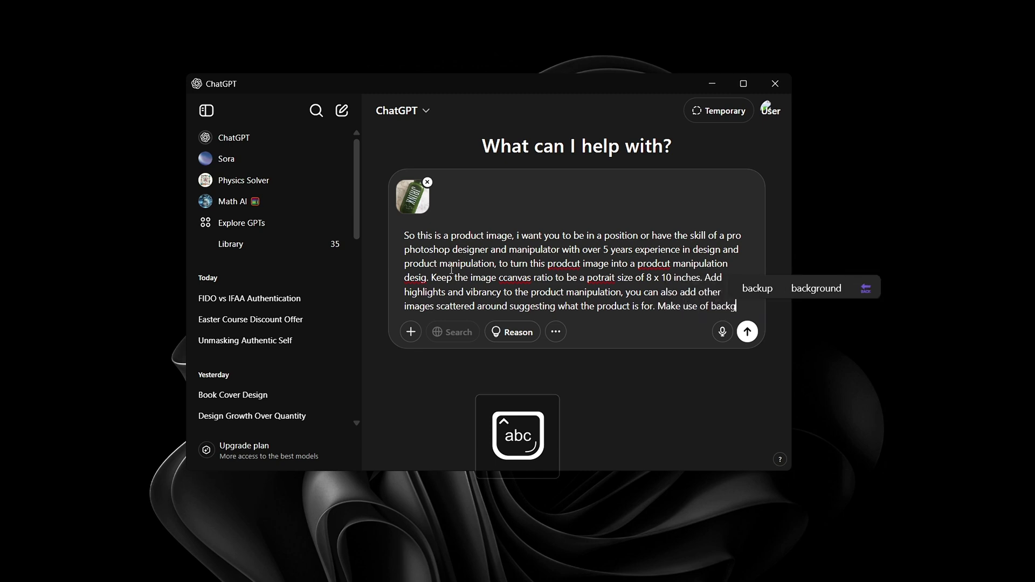
pyautogui.write('round sep')
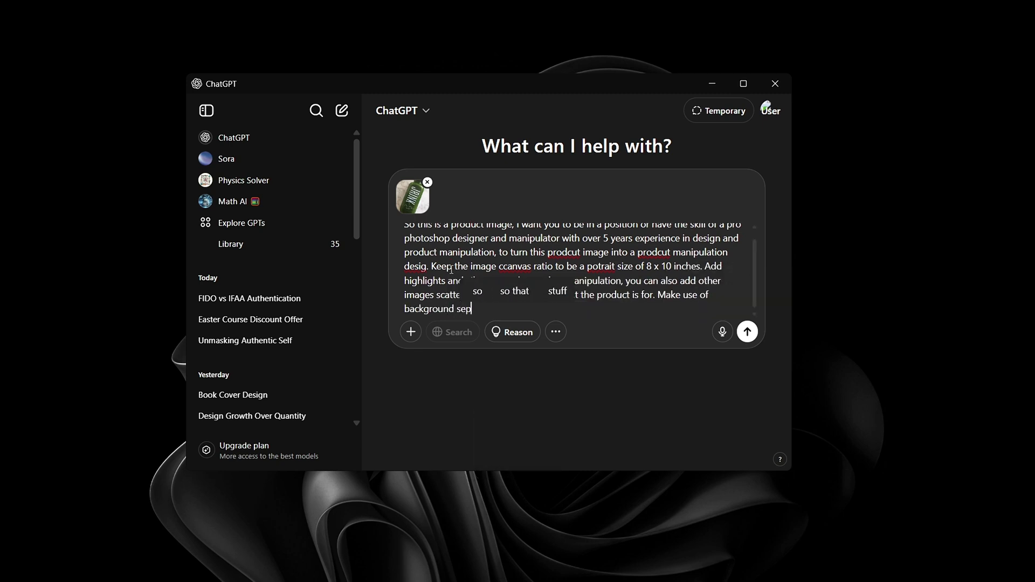
pyautogui.write('eration t')
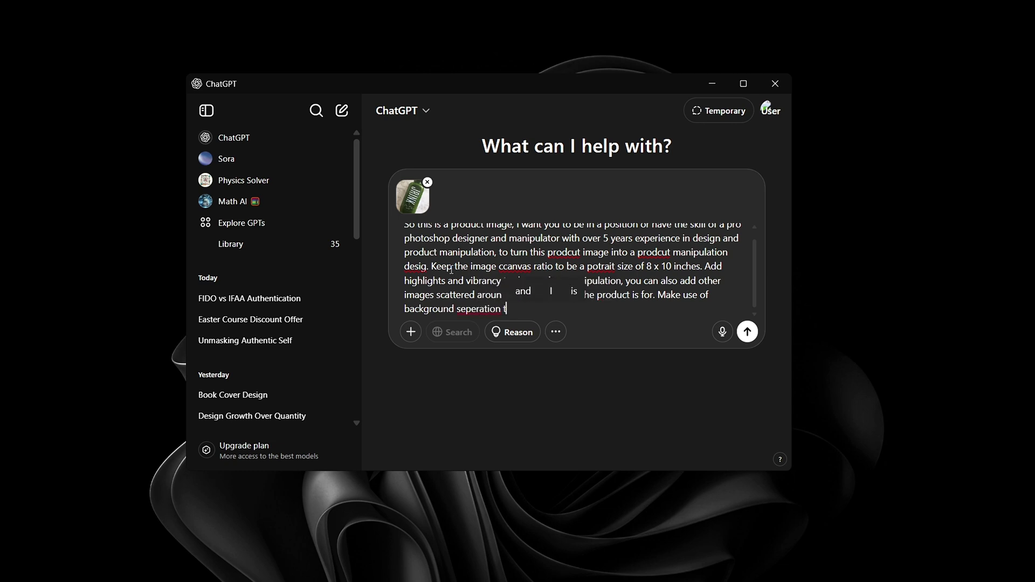
pyautogui.write('ecniqu')
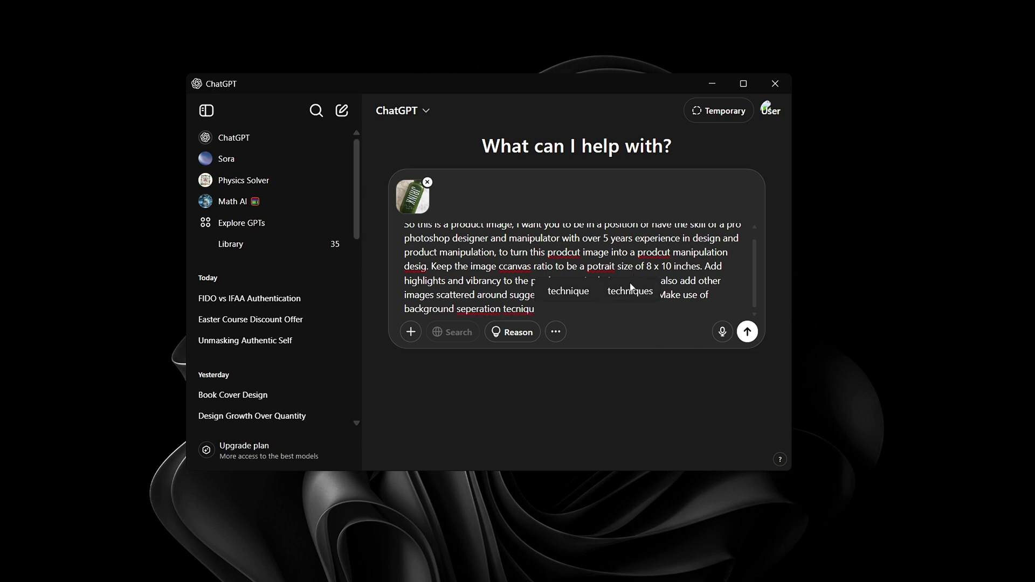
pyautogui.click(630, 291)
pyautogui.write(', ')
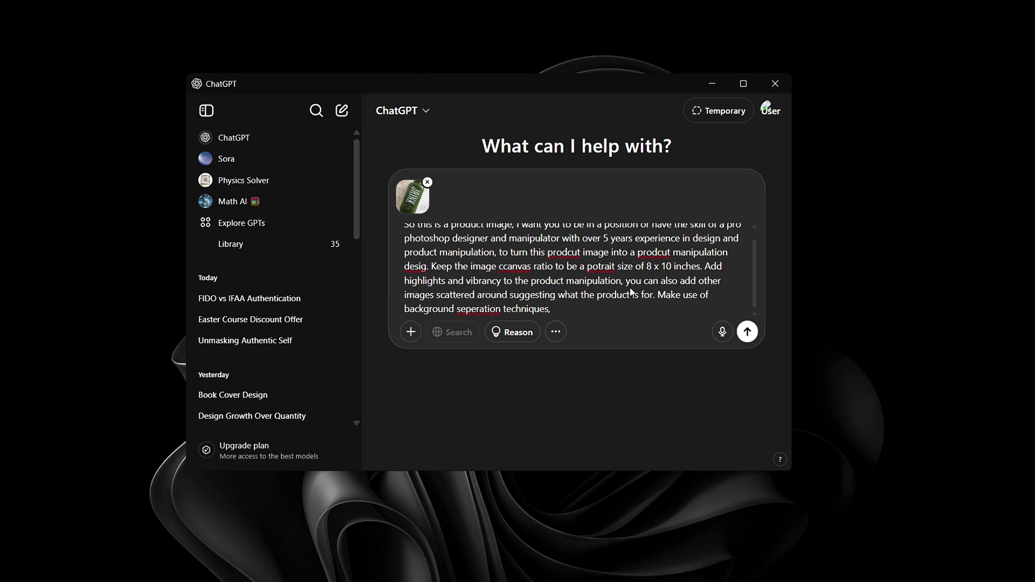
pyautogui.write('sadows')
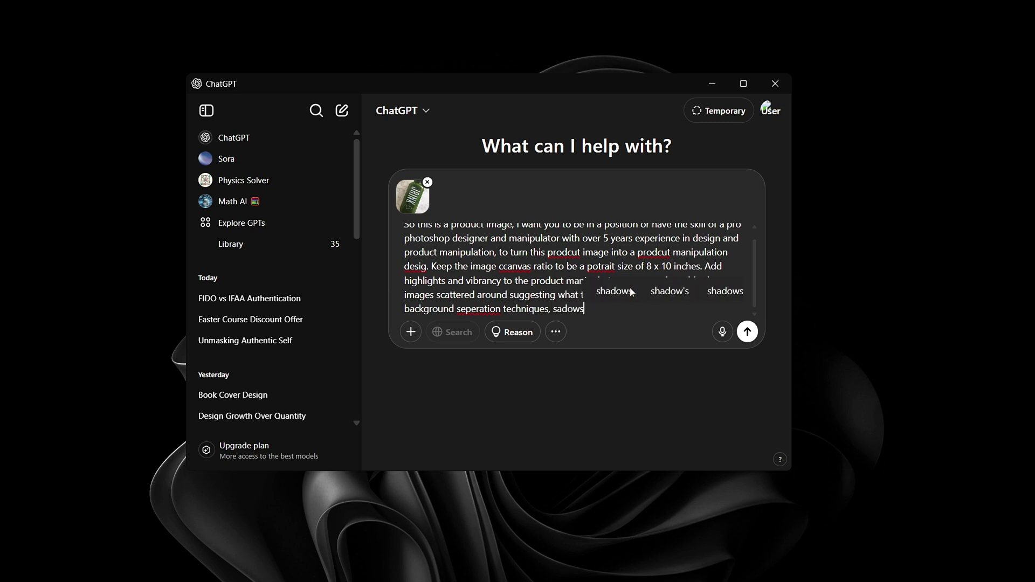
pyautogui.write(' and ')
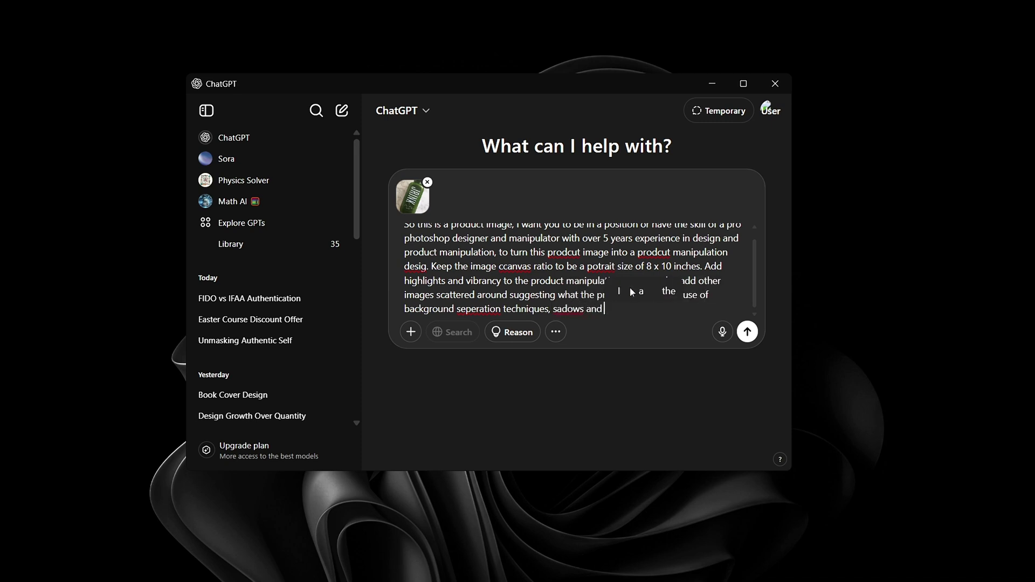
pyautogui.write('ma')
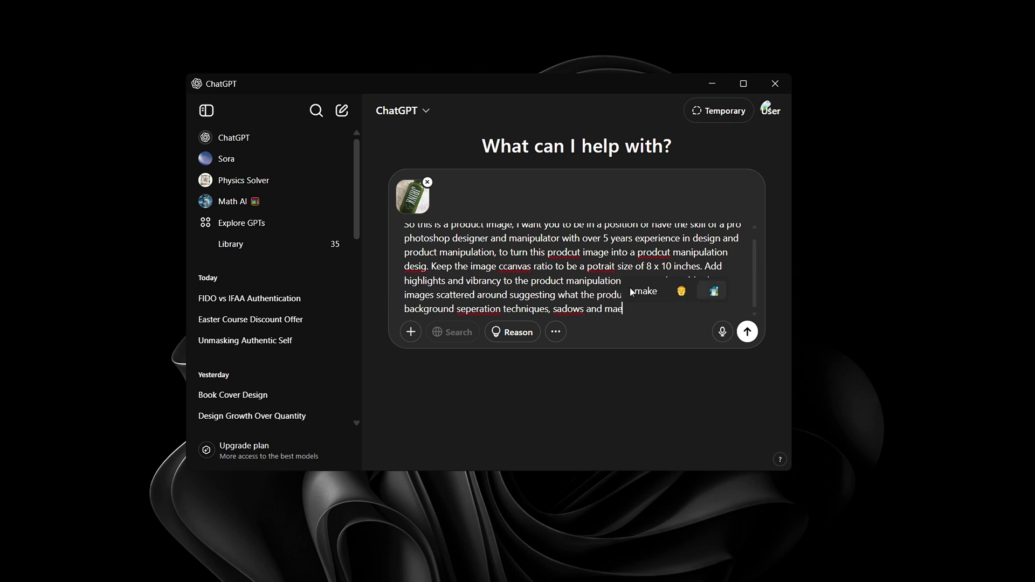
pyautogui.write('ke it vis')
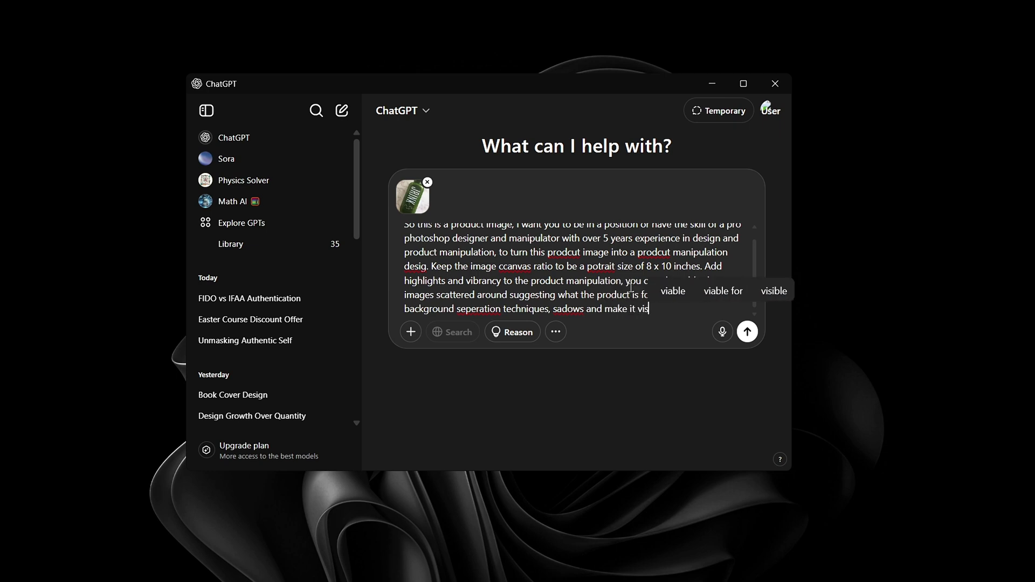
pyautogui.write('ually appe')
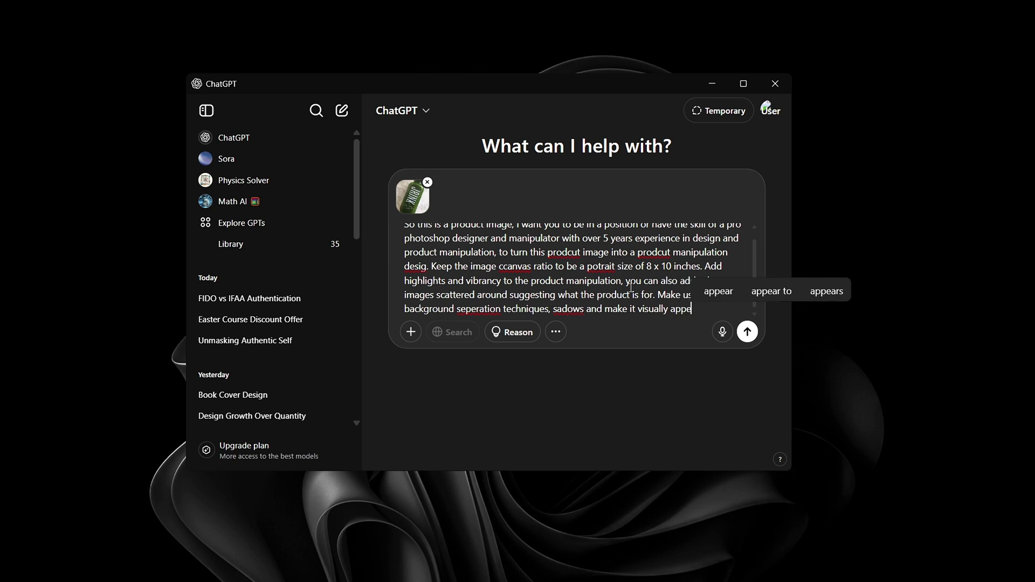
pyautogui.write('aling')
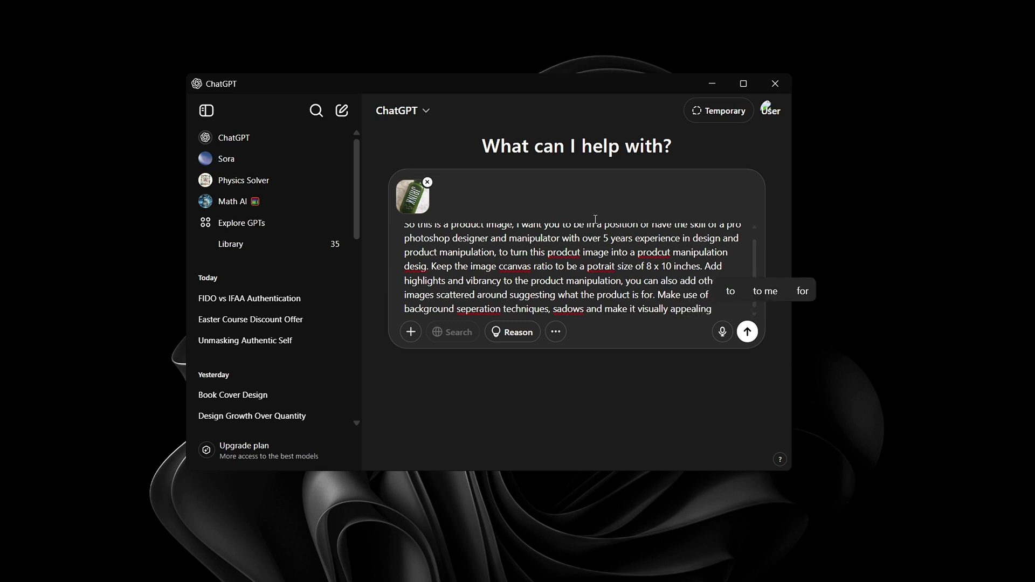
# Correct sadows, seperation, desig, ccanvas, prodcut (twice) and potrait using spell-check suggestions.
pyautogui.rightClick(564, 309)
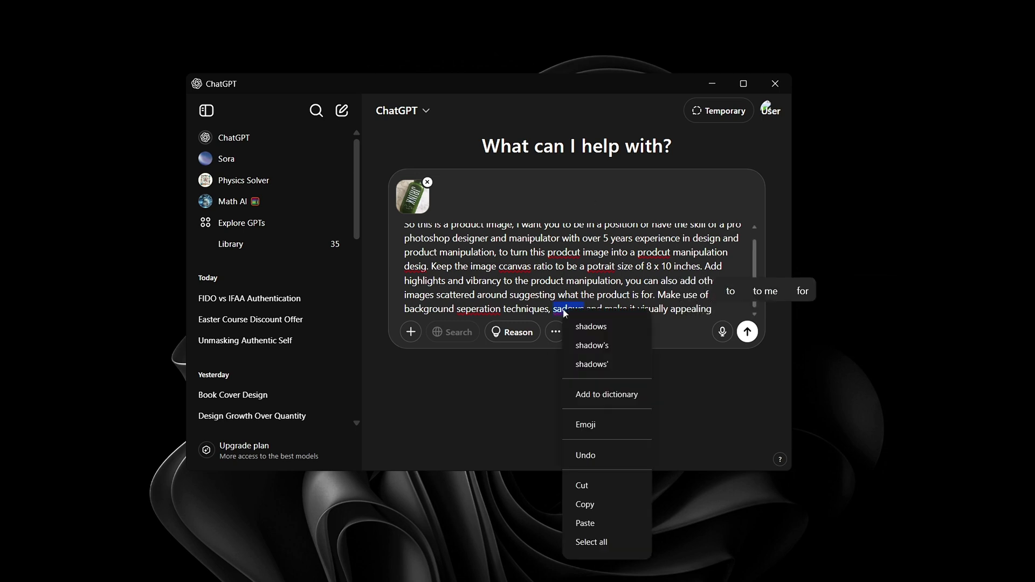
pyautogui.click(592, 326)
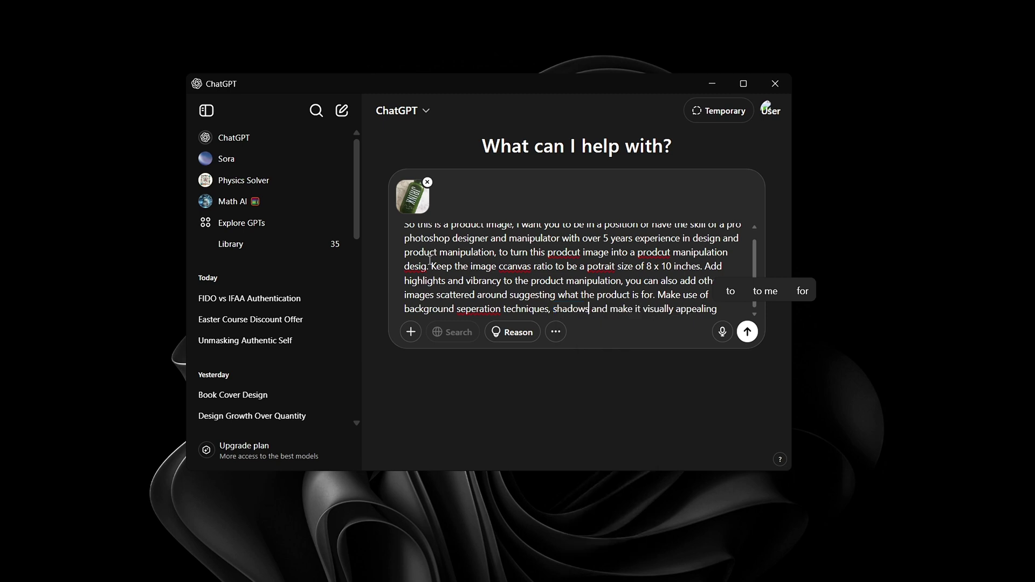
pyautogui.rightClick(480, 309)
pyautogui.click(503, 389)
pyautogui.rightClick(424, 266)
pyautogui.click(456, 282)
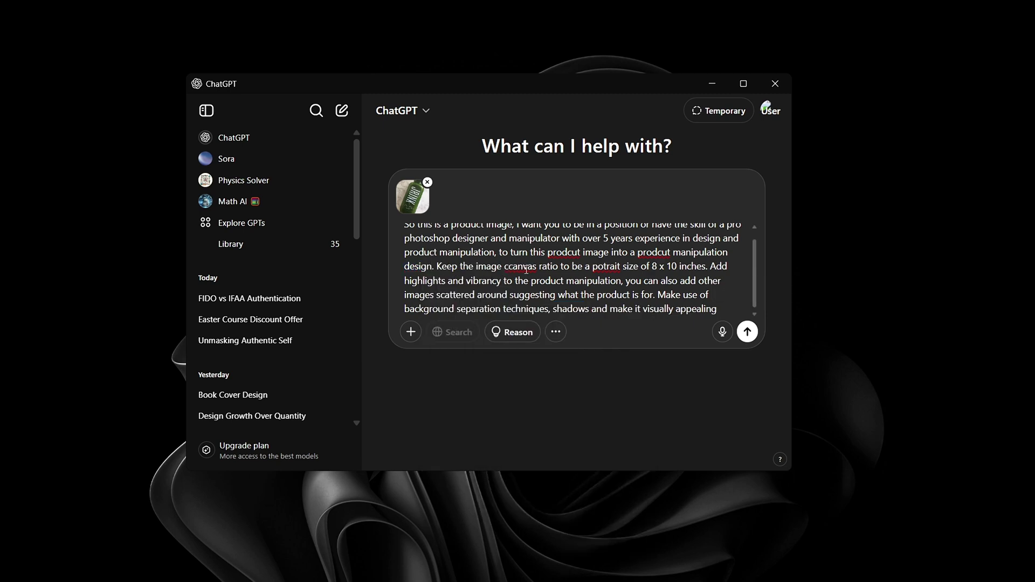
pyautogui.rightClick(531, 267)
pyautogui.click(560, 281)
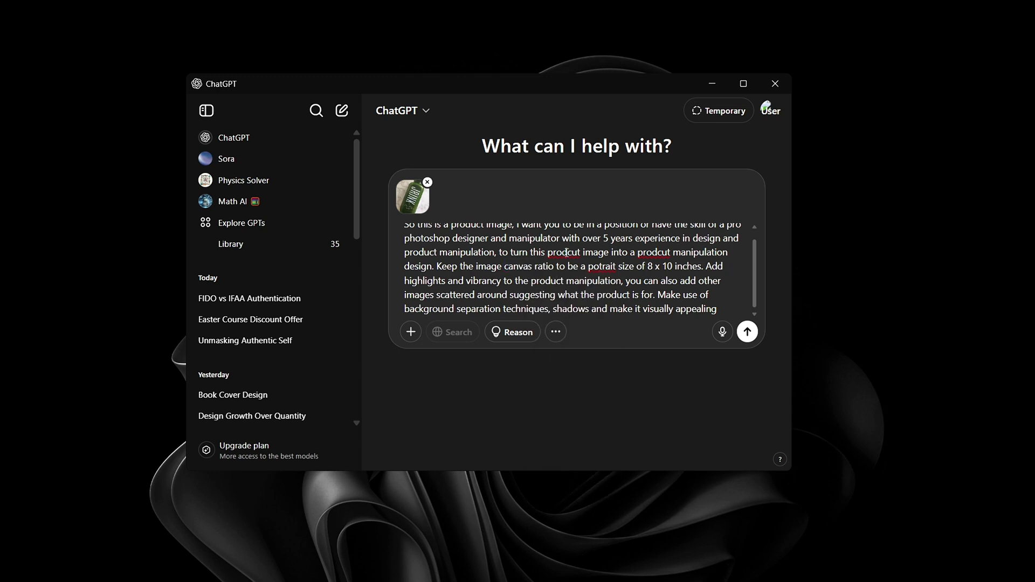
pyautogui.rightClick(565, 252)
pyautogui.click(590, 266)
pyautogui.rightClick(664, 253)
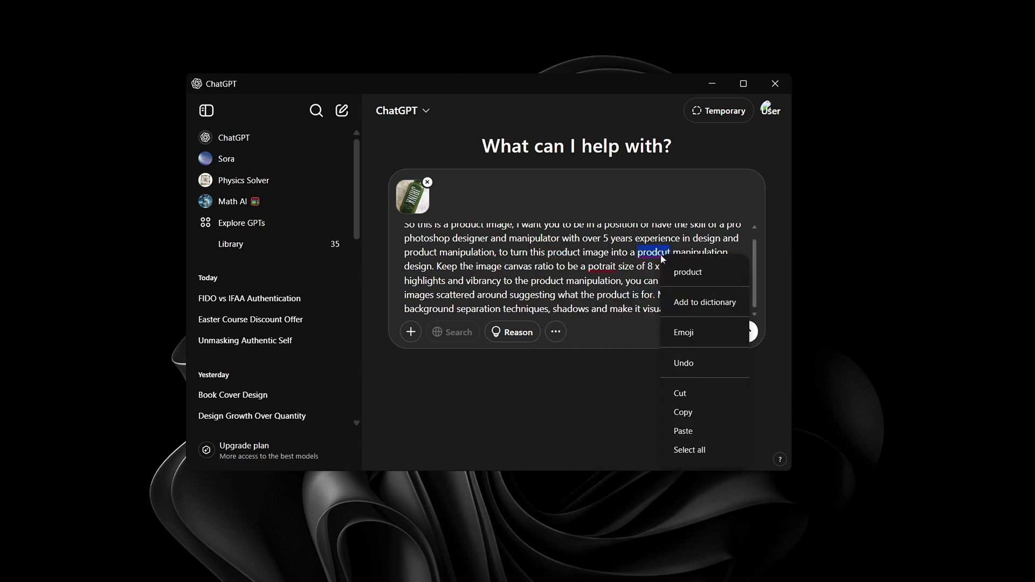
pyautogui.click(689, 266)
pyautogui.rightClick(602, 270)
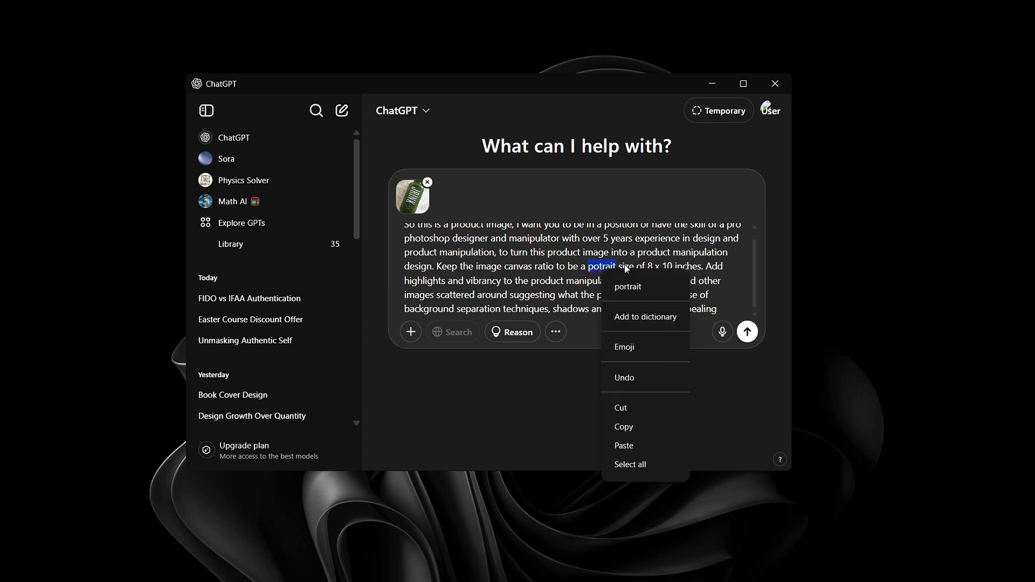
pyautogui.click(632, 283)
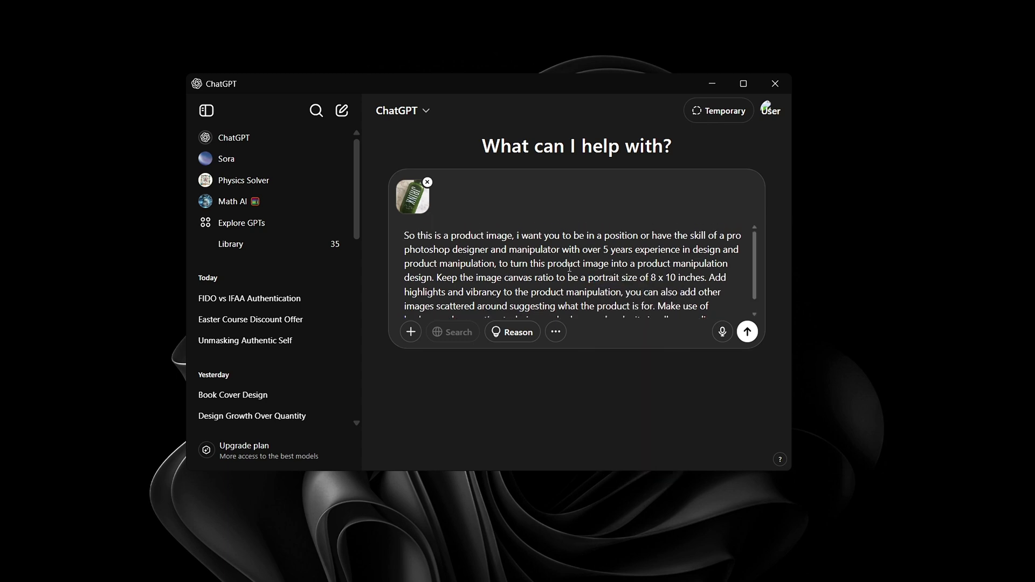
# Remove the attached bottle photo from the message.
pyautogui.hotkey('ctrl', 'a')
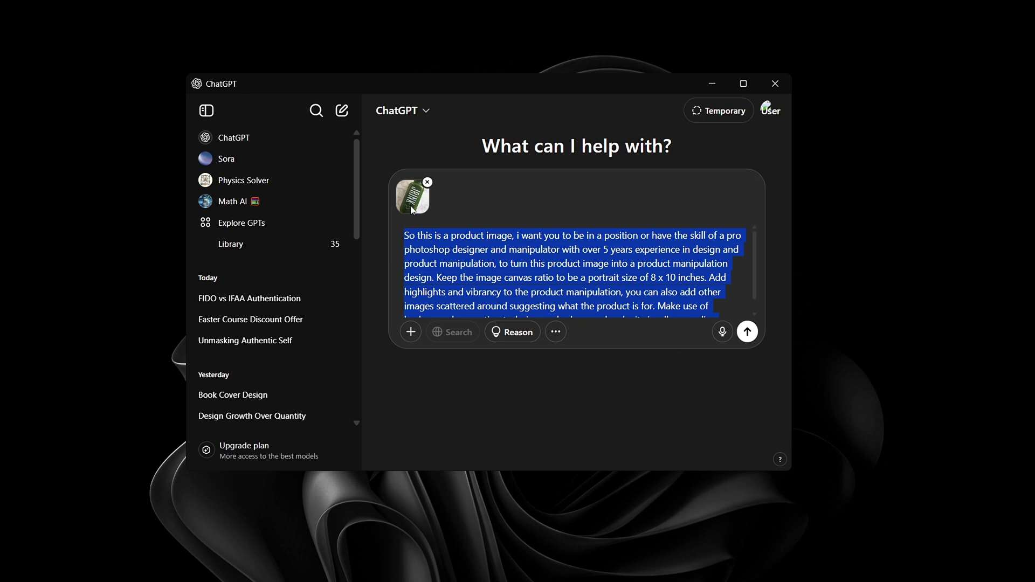
pyautogui.click(428, 182)
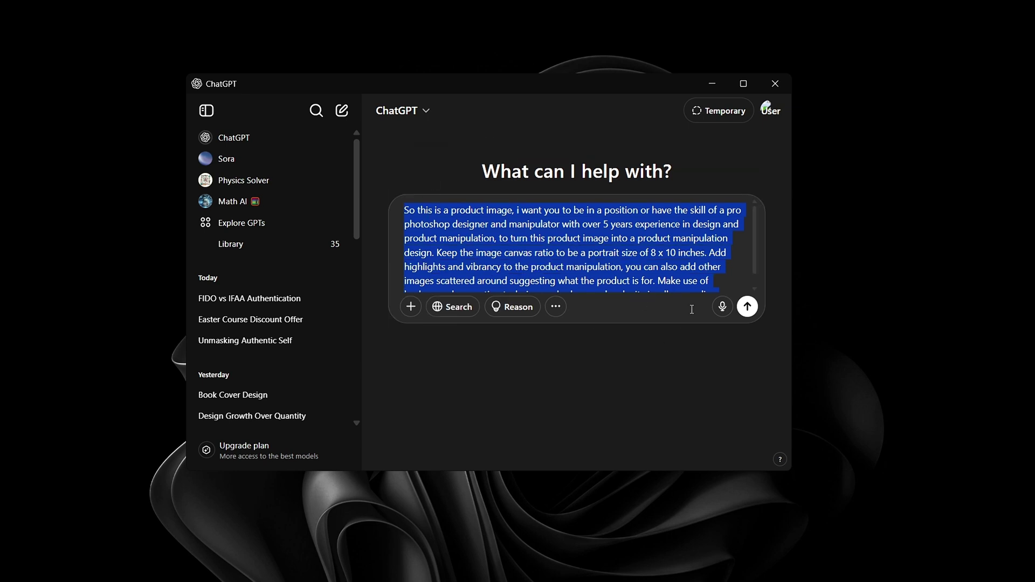
pyautogui.scroll(-1, 716, 262)
pyautogui.scroll(1, 715, 262)
pyautogui.scroll(-1, 699, 291)
# Add a new final line: 'Improve this prompt which i just typed above'.
pyautogui.click(734, 286)
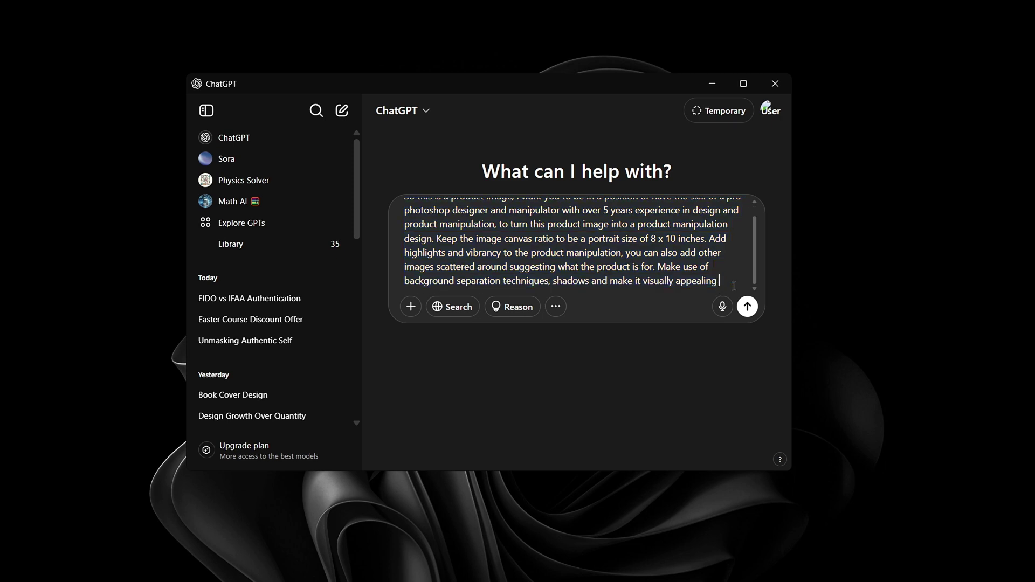
pyautogui.hotkey('shift', 'Return')
pyautogui.hotkey('shift', 'Return')
pyautogui.hotkey('shift', 'Return')
pyautogui.press('capslock')
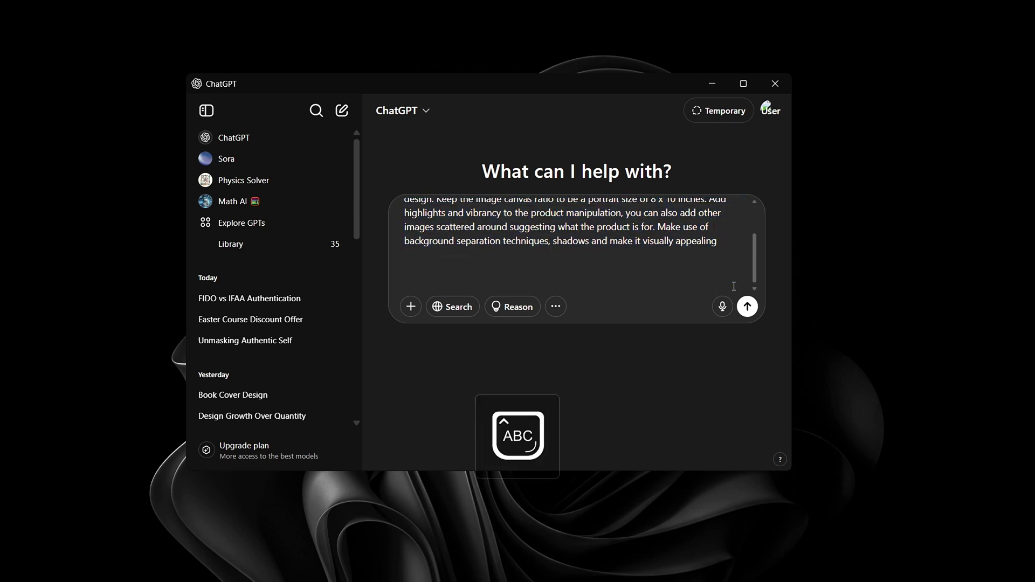
pyautogui.press('capslock')
pyautogui.write('Make this')
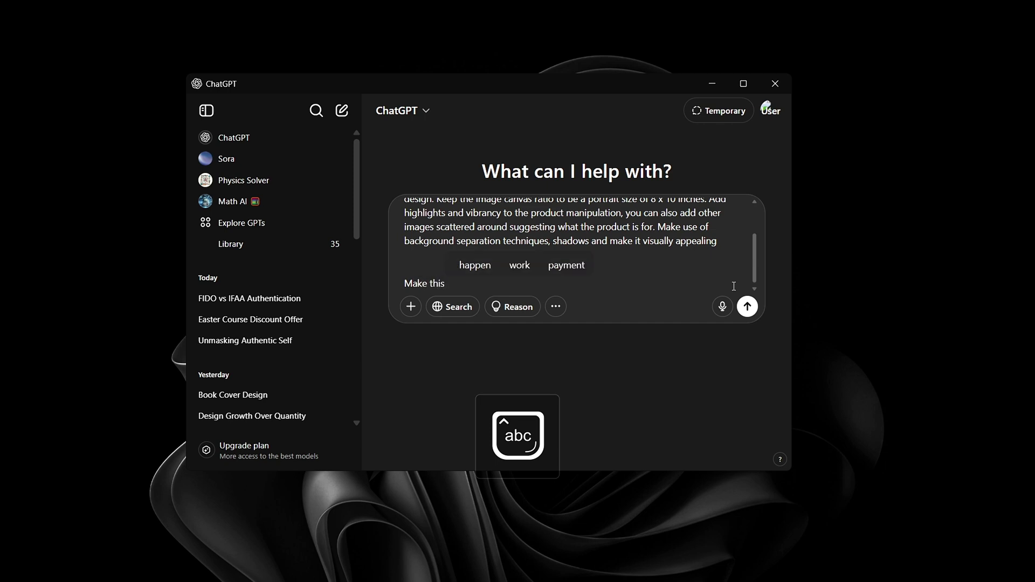
pyautogui.press('BackSpace')
pyautogui.press('BackSpace')
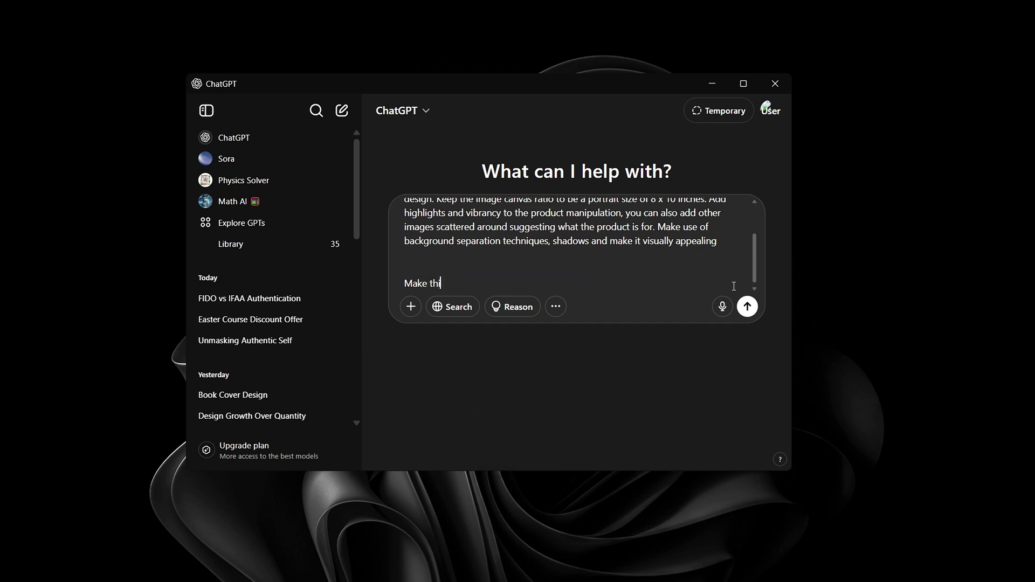
pyautogui.press('capslock')
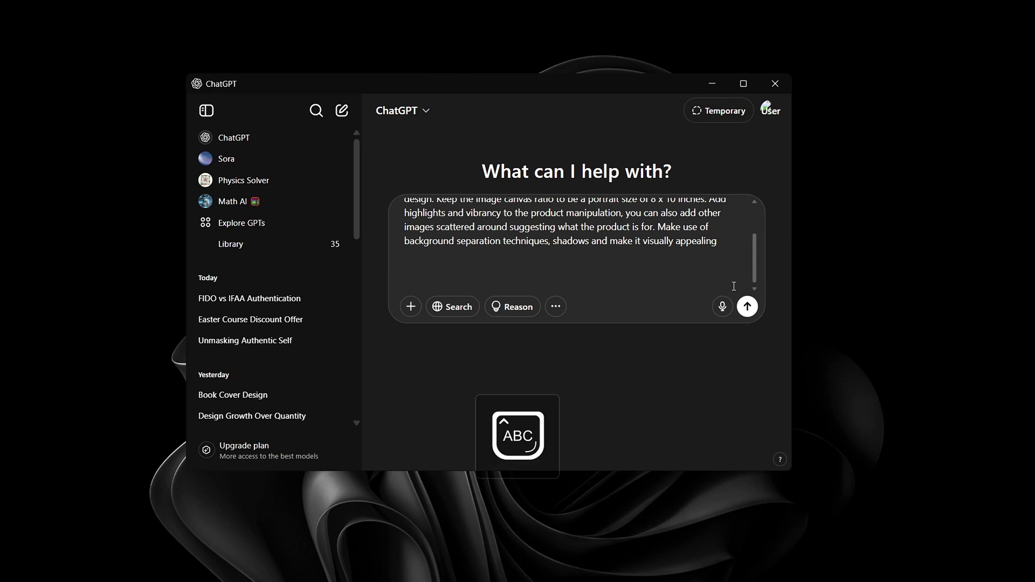
pyautogui.write('I')
pyautogui.press('capslock')
pyautogui.write('mprove this prompt')
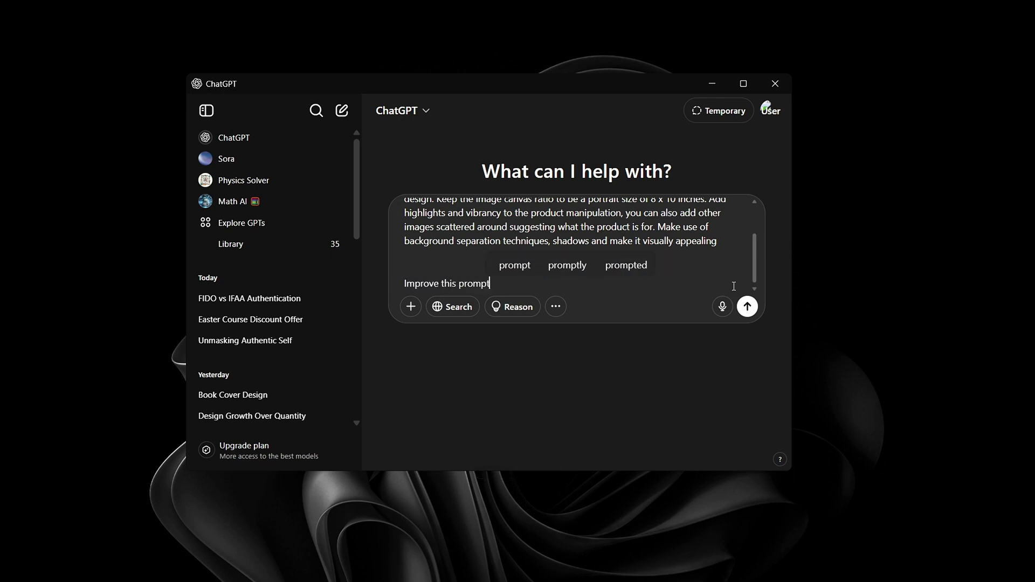
pyautogui.write(' which i j')
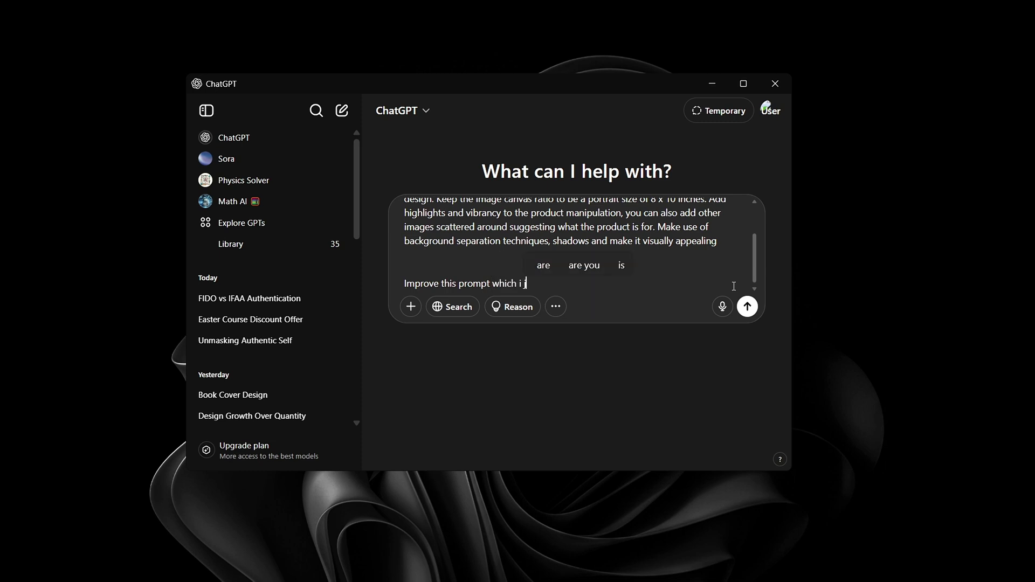
pyautogui.write('ust types')
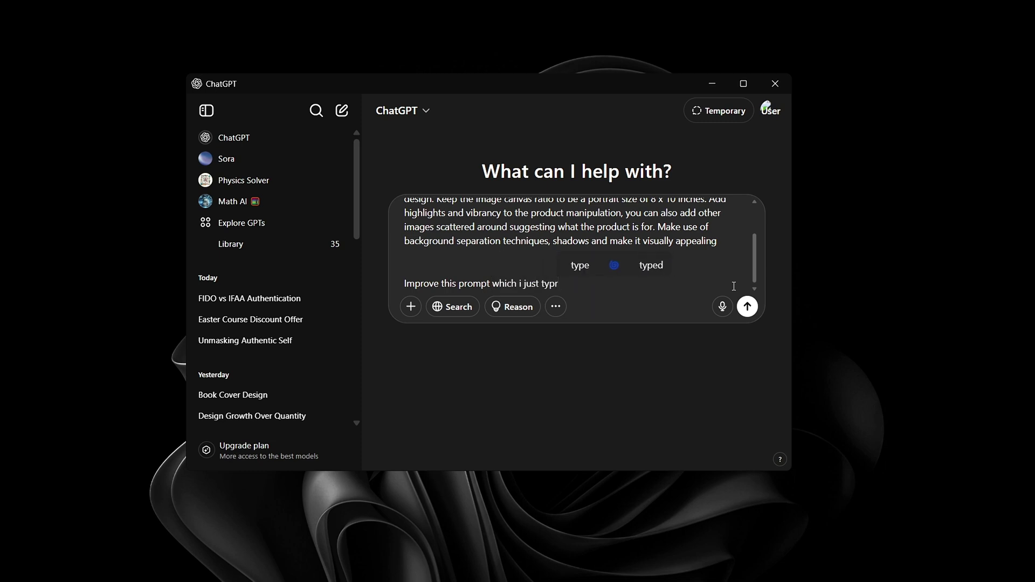
pyautogui.press('Up')
pyautogui.press('Return')
pyautogui.write('abouve')
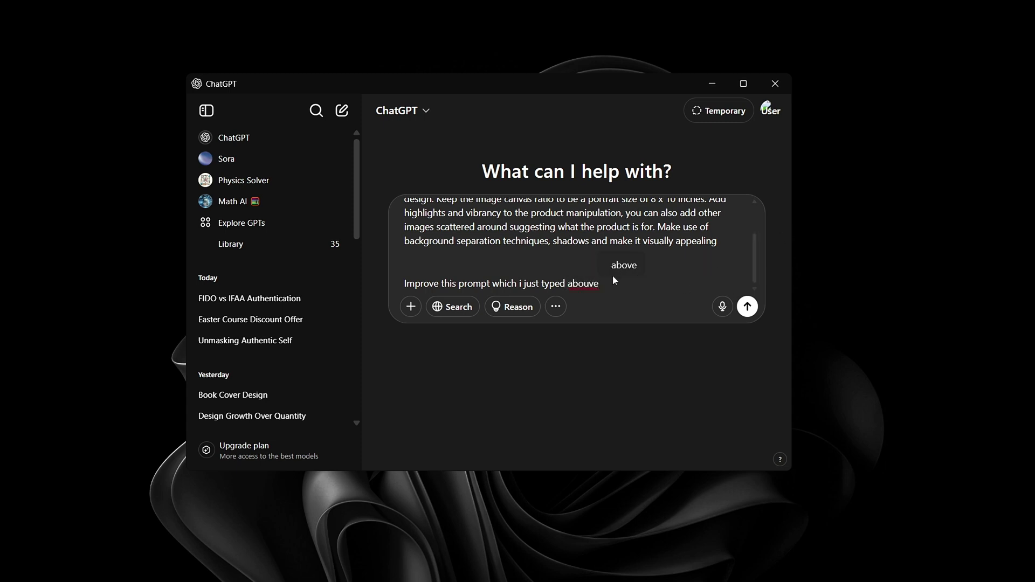
pyautogui.click(616, 268)
# Send the request and review ChatGPT's improved product manipulation prompt.
pyautogui.click(742, 309)
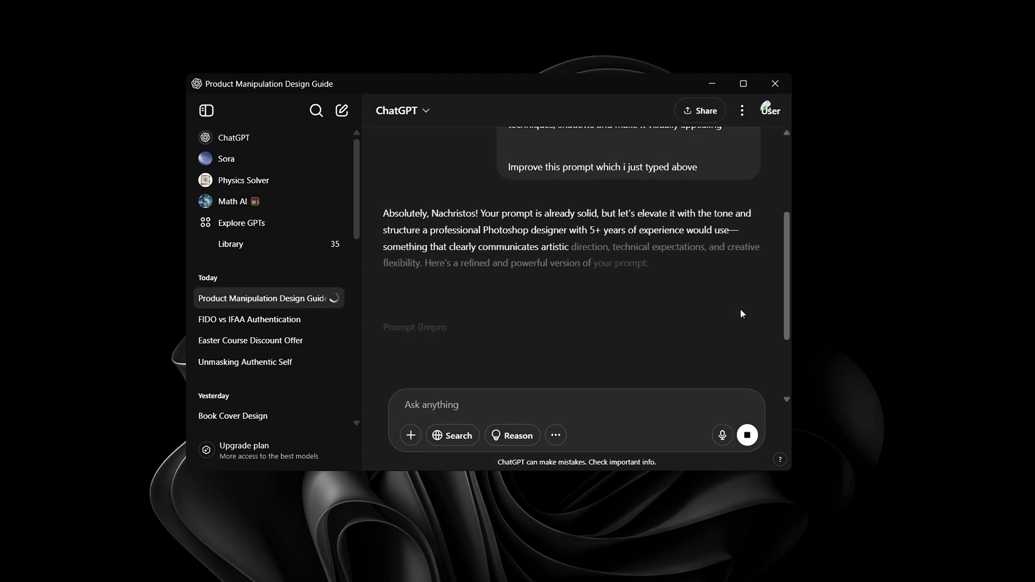
pyautogui.scroll(-3, 515, 290)
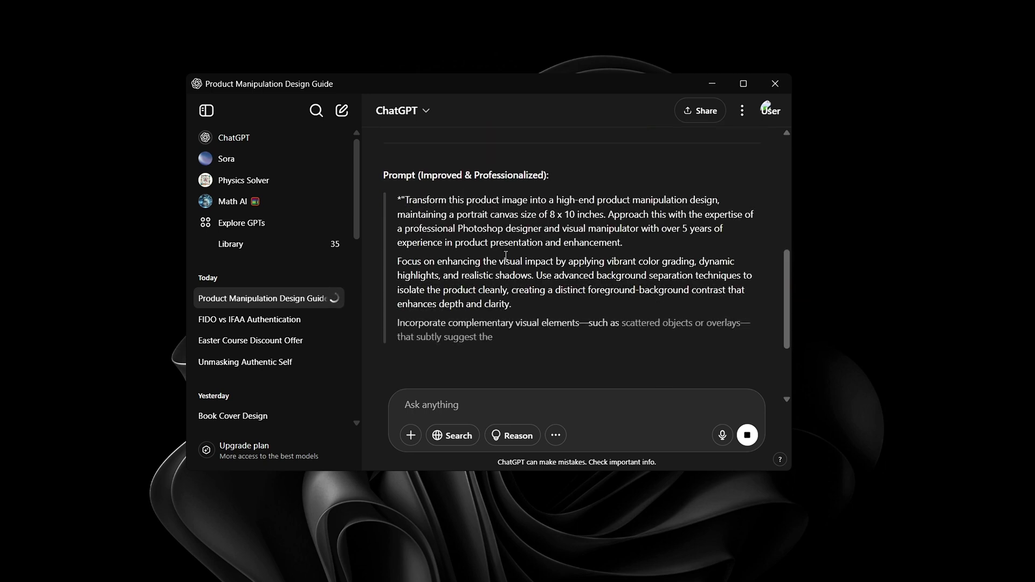
pyautogui.scroll(5, 509, 255)
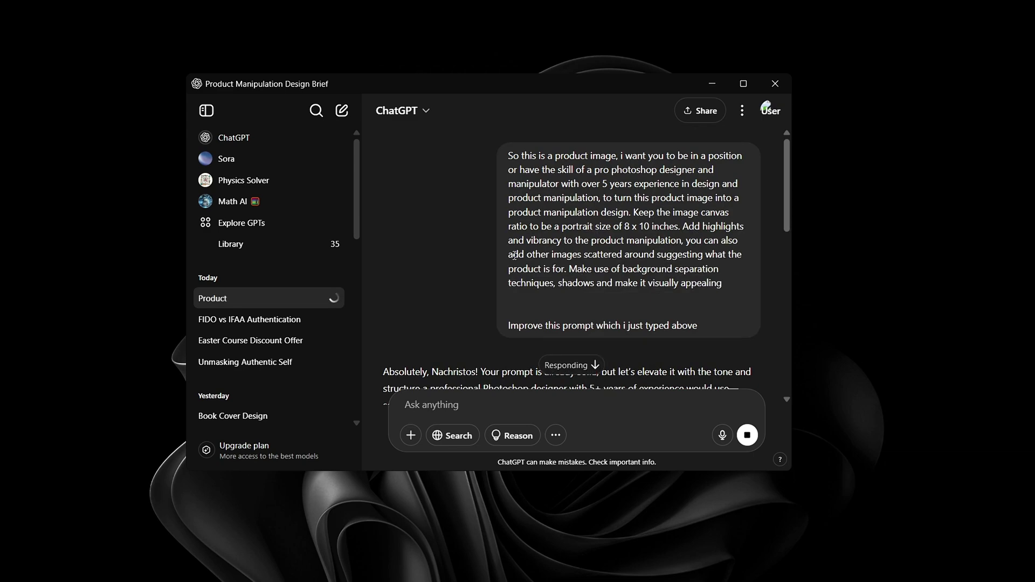
pyautogui.scroll(-10, 526, 253)
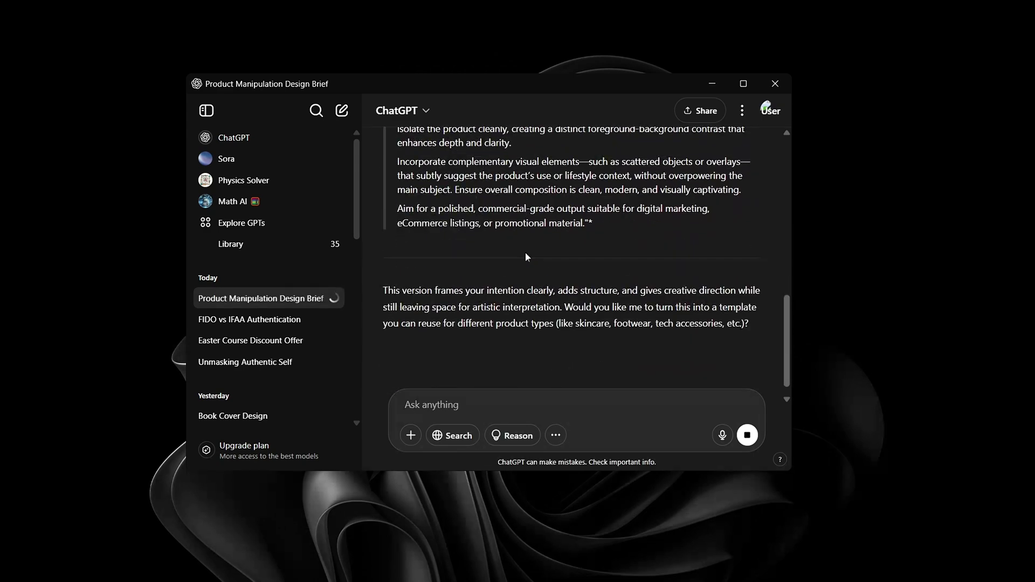
pyautogui.scroll(3, 530, 252)
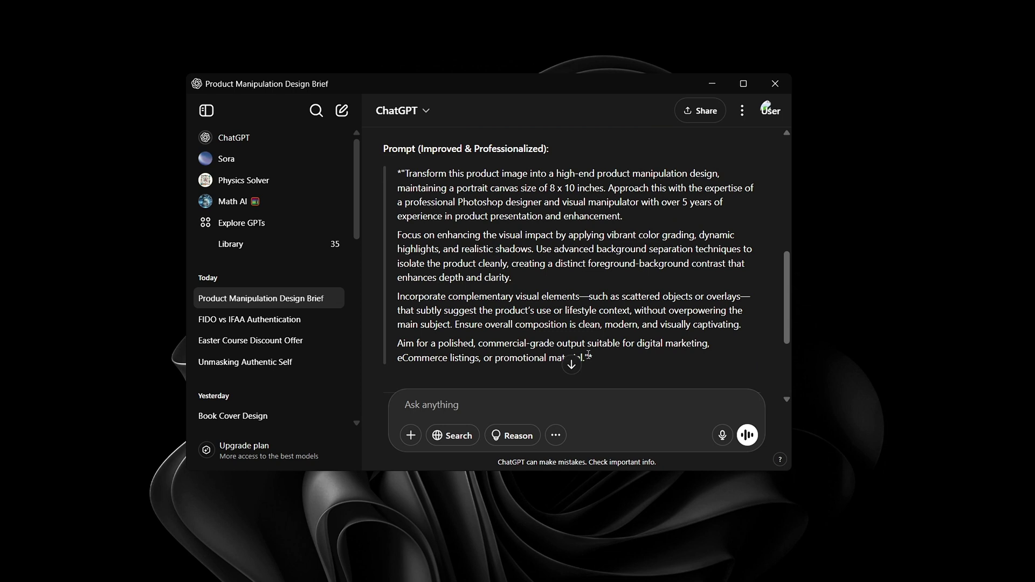
# Attach the green juice bottle photo from Downloads and paste the improved design-brief prompt.
pyautogui.moveTo(587, 357); pyautogui.dragTo(403, 170)
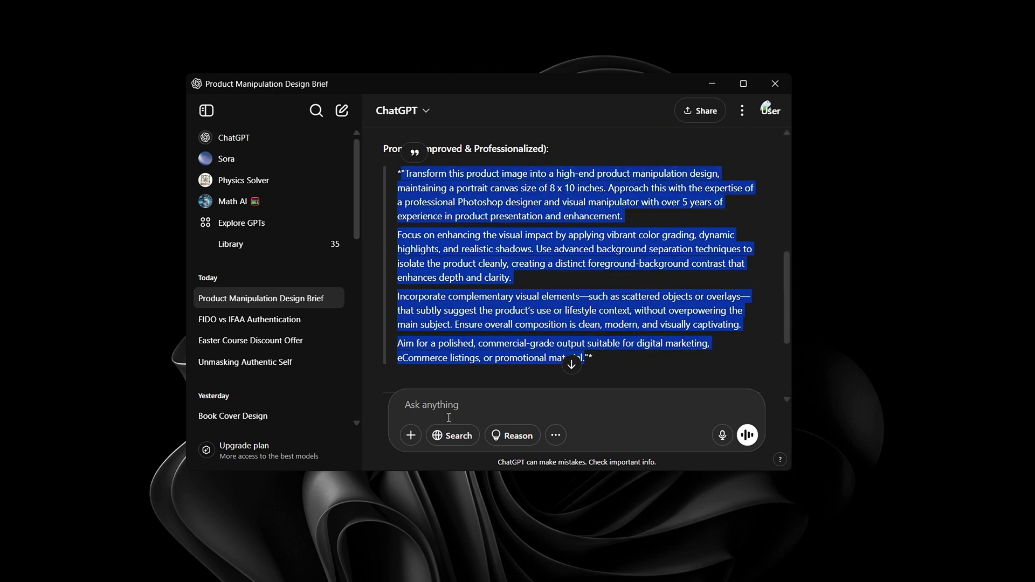
pyautogui.click(412, 437)
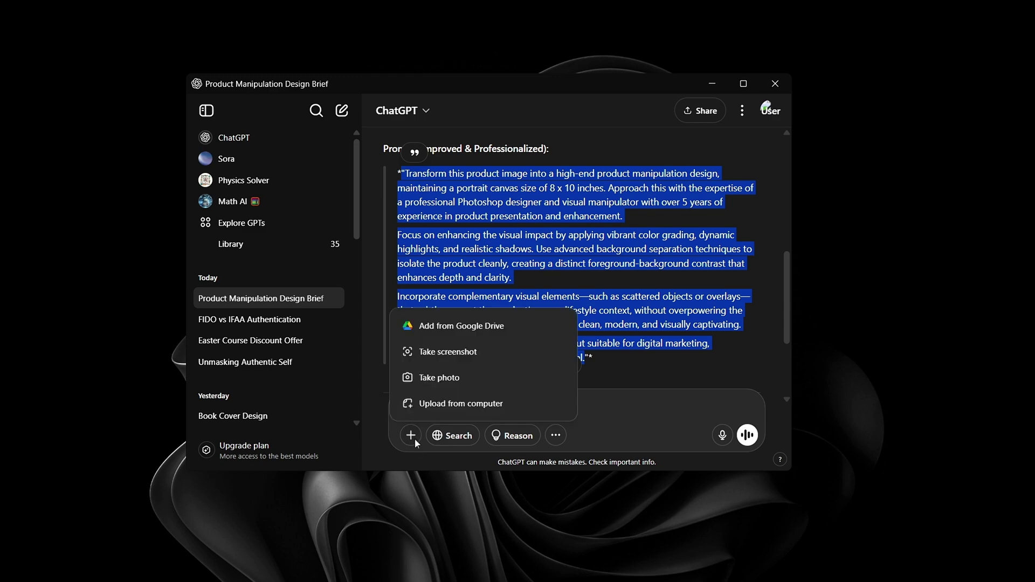
pyautogui.click(432, 404)
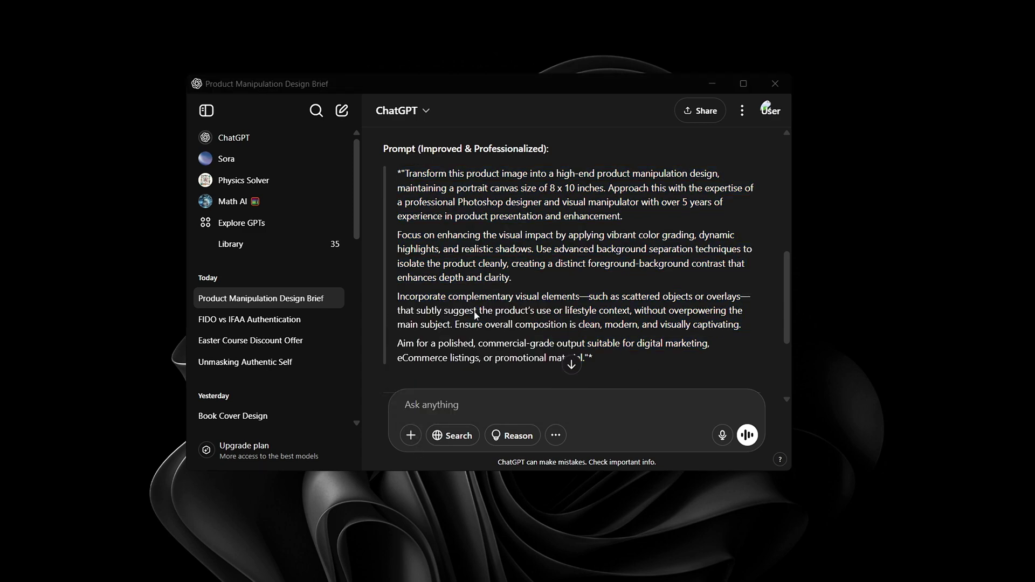
pyautogui.doubleClick(369, 221)
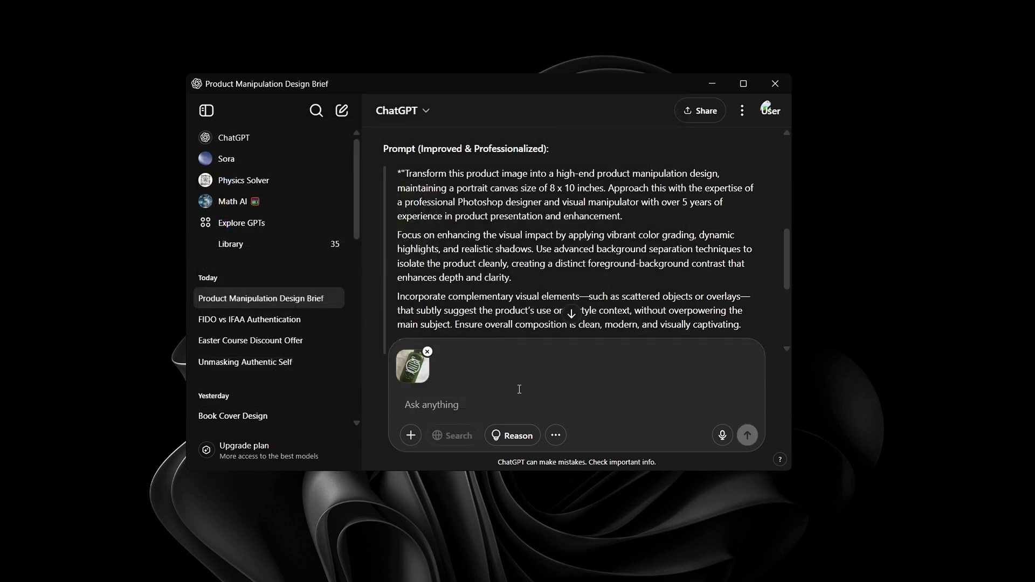
pyautogui.hotkey('ctrl', 'v')
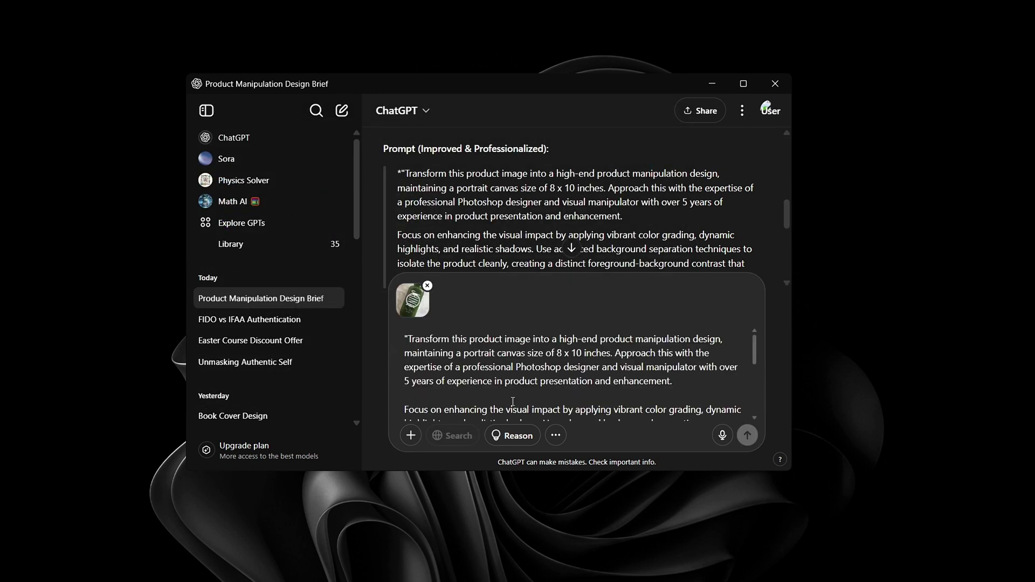
pyautogui.scroll(-5, 546, 350)
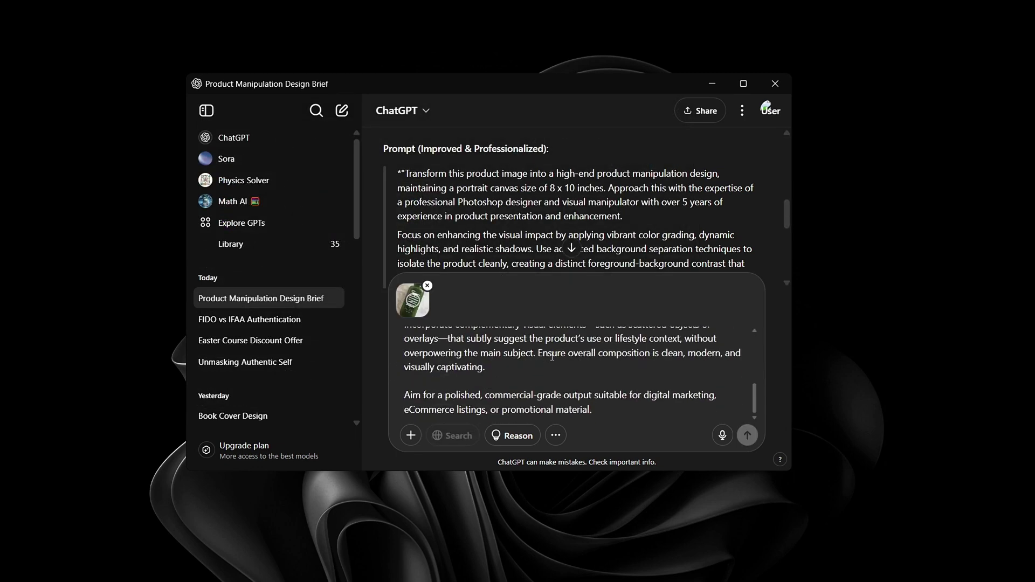
pyautogui.scroll(3, 426, 323)
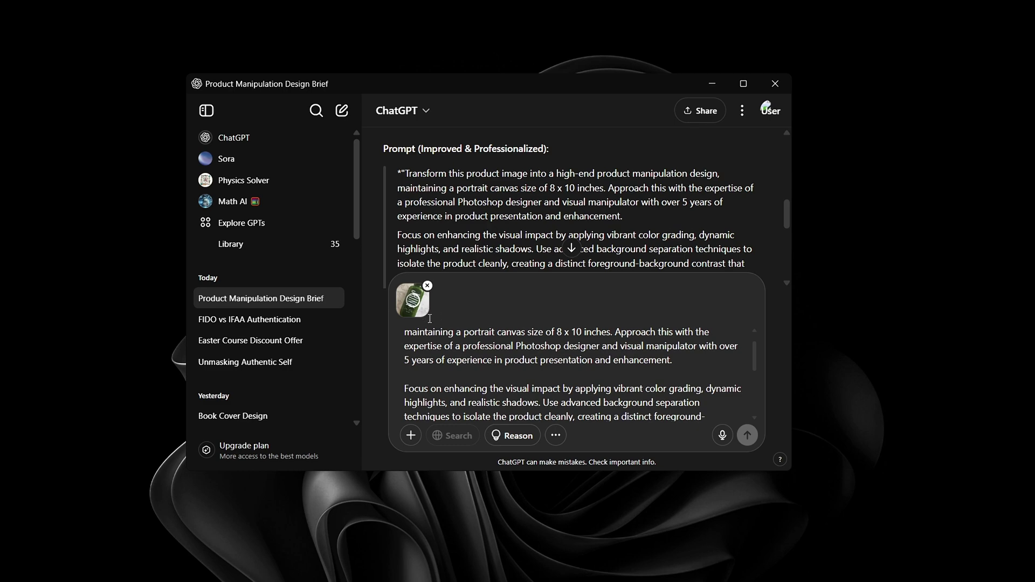
# Send the photo and brief, then follow the seven-step execution plan until the network error.
pyautogui.click(747, 435)
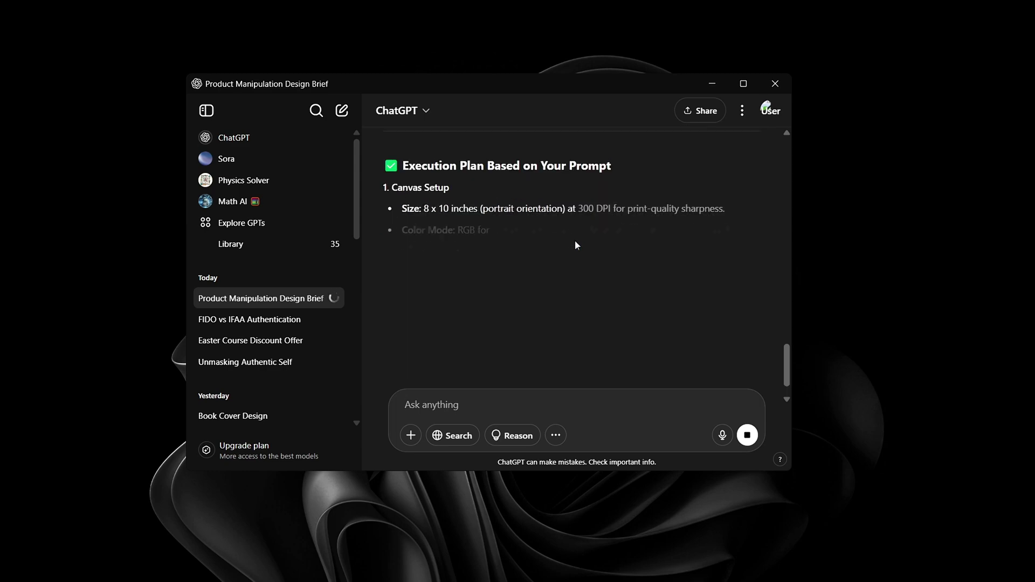
pyautogui.click(747, 90)
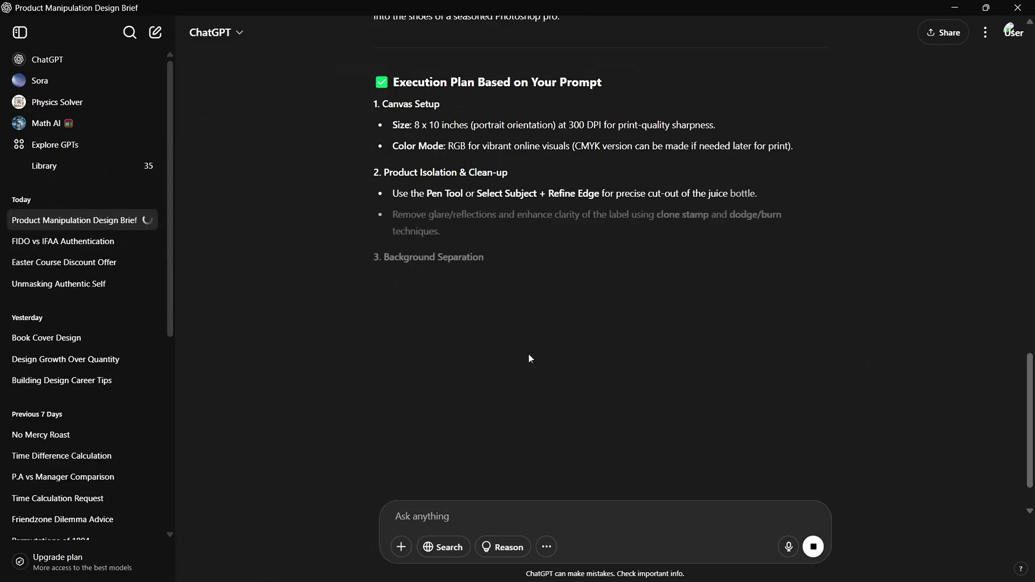
pyautogui.scroll(10, 539, 323)
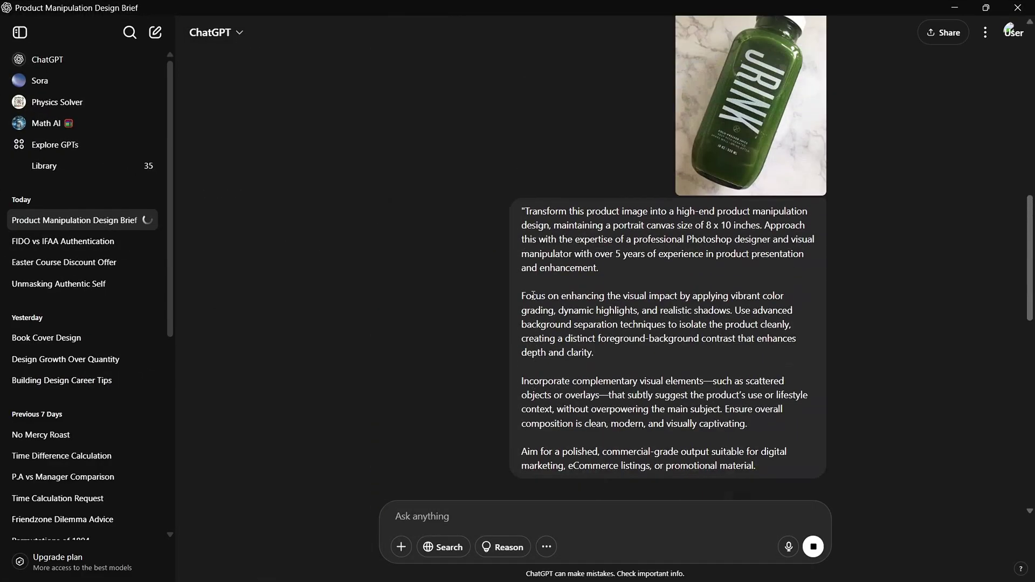
pyautogui.scroll(-10, 601, 349)
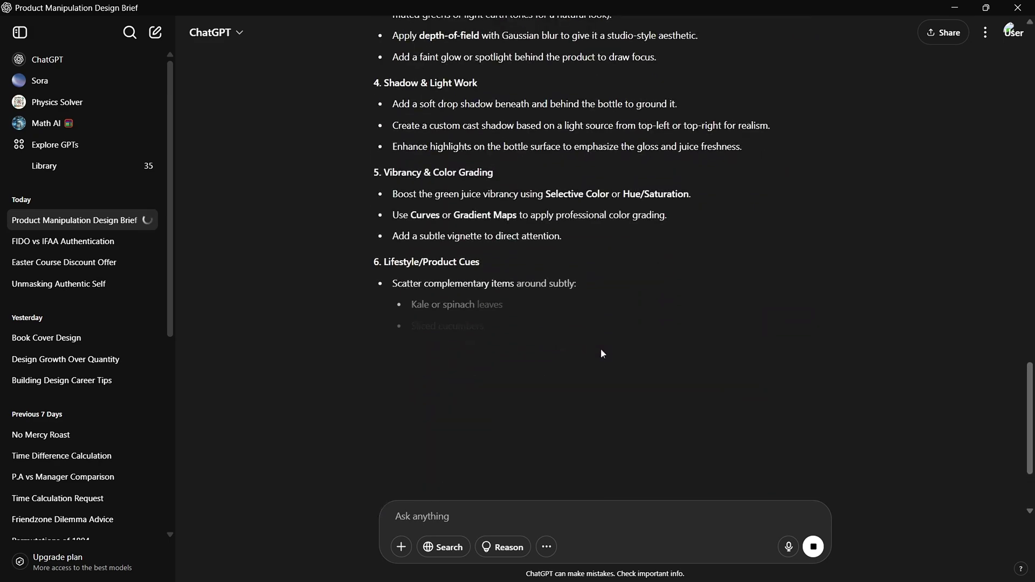
pyautogui.scroll(10, 602, 353)
pyautogui.scroll(-2, 451, 307)
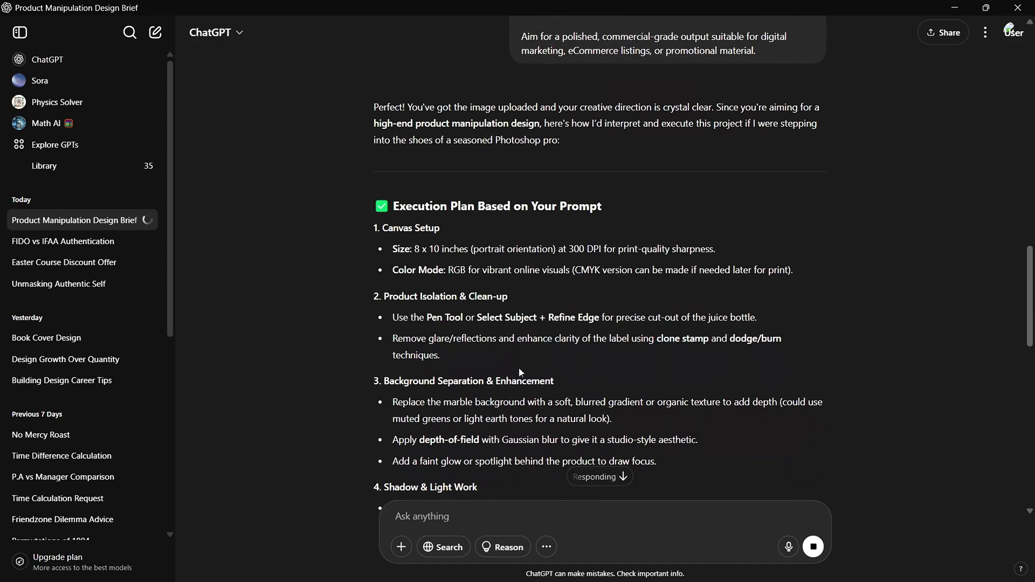
pyautogui.scroll(-10, 521, 372)
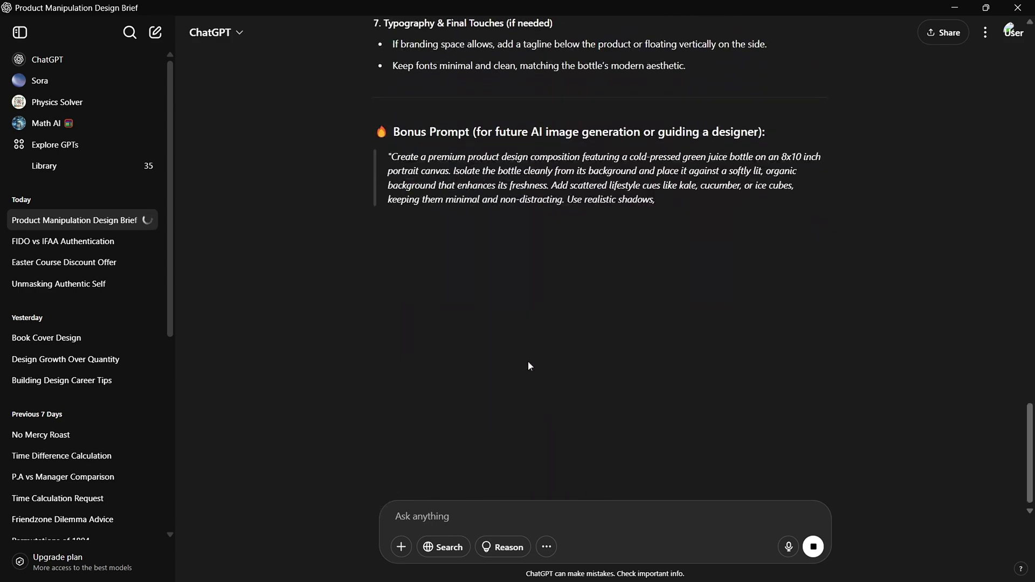
pyautogui.scroll(3, 528, 361)
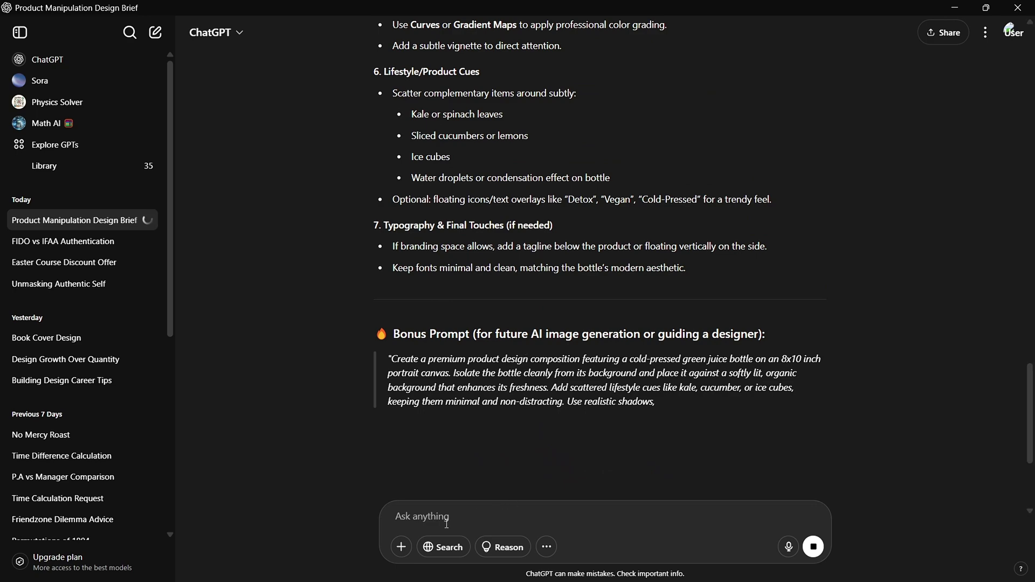
pyautogui.scroll(-3, 513, 326)
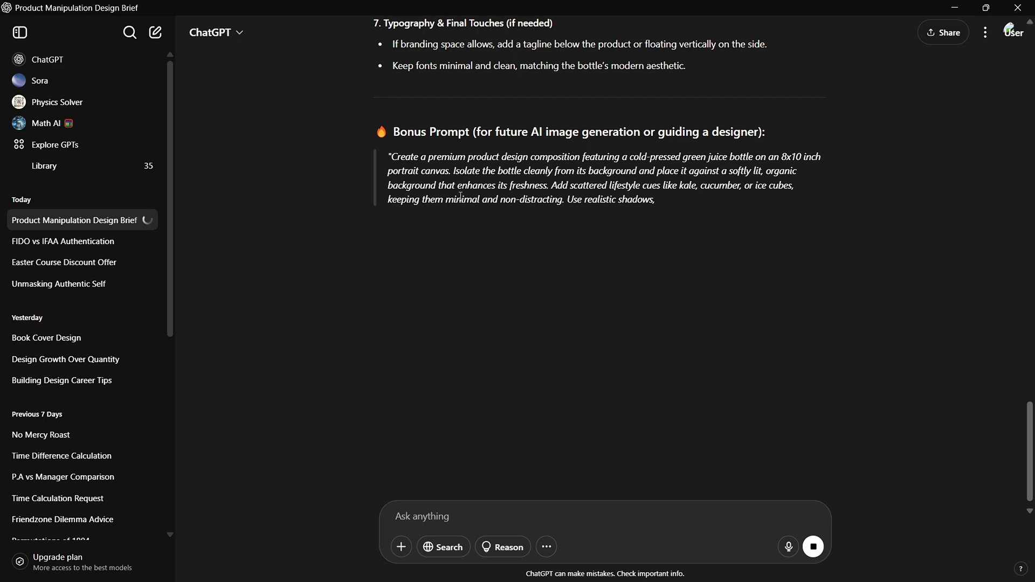
pyautogui.scroll(5, 681, 321)
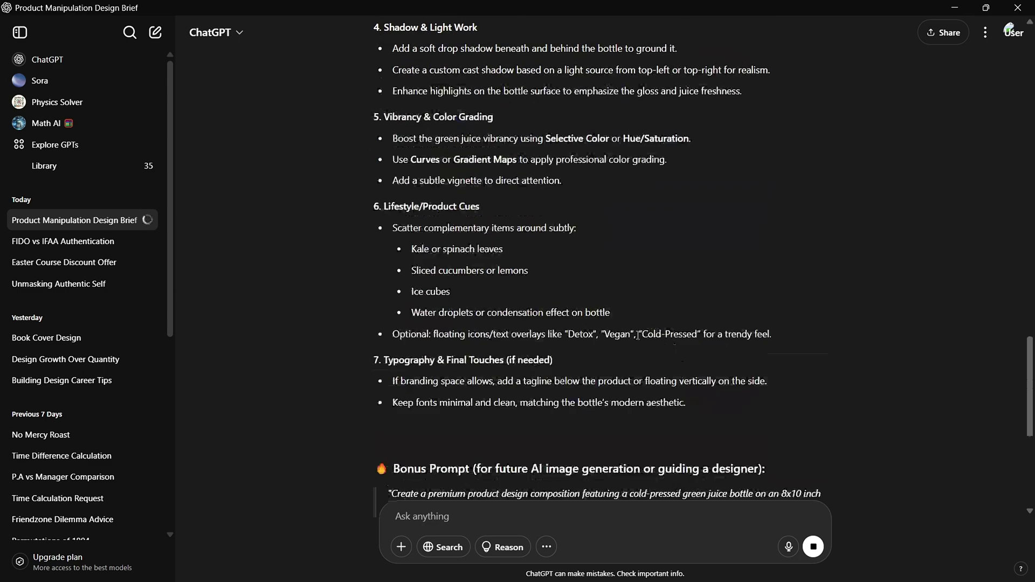
pyautogui.scroll(-5, 562, 375)
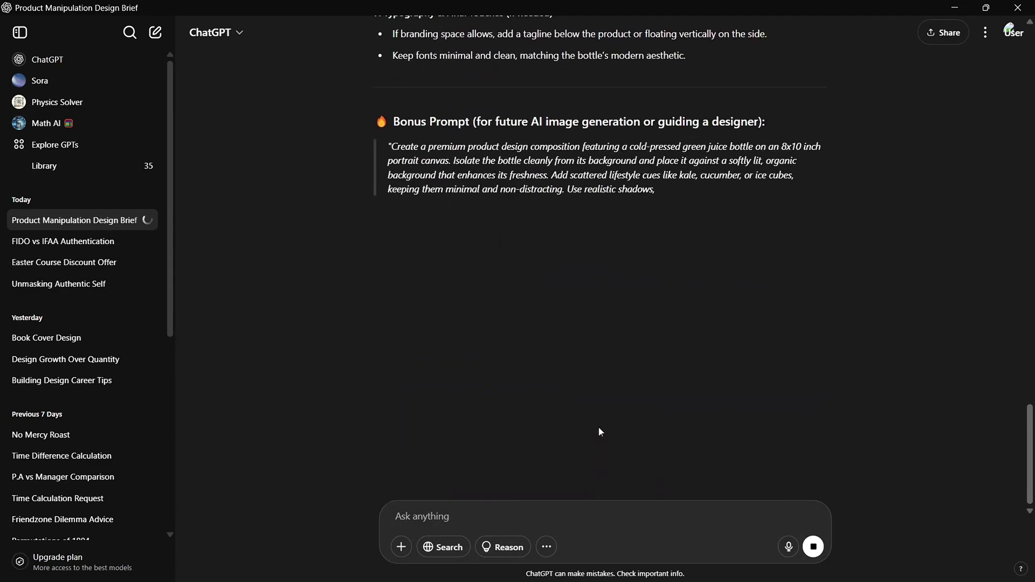
pyautogui.scroll(14, 587, 386)
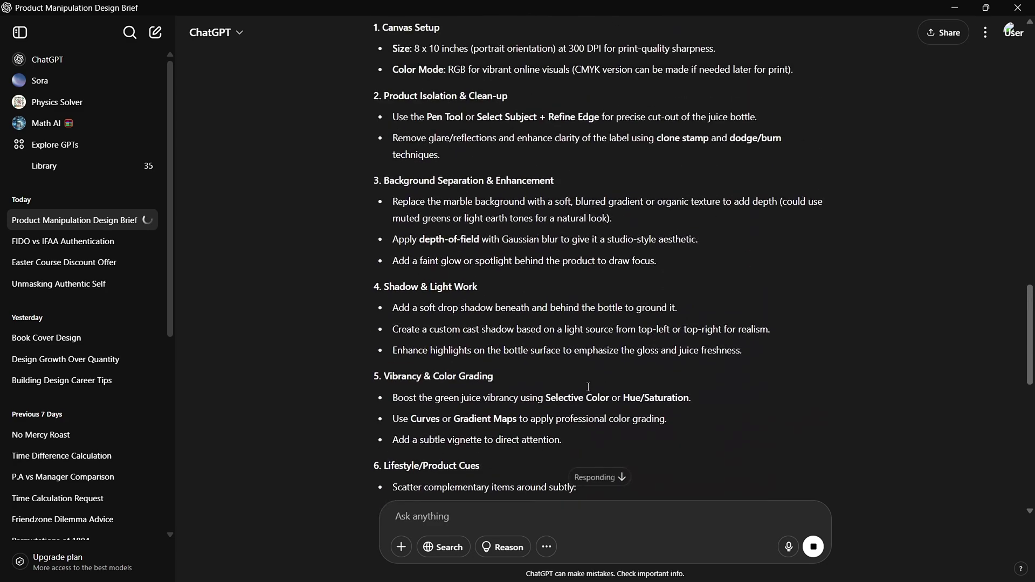
pyautogui.scroll(-1, 430, 339)
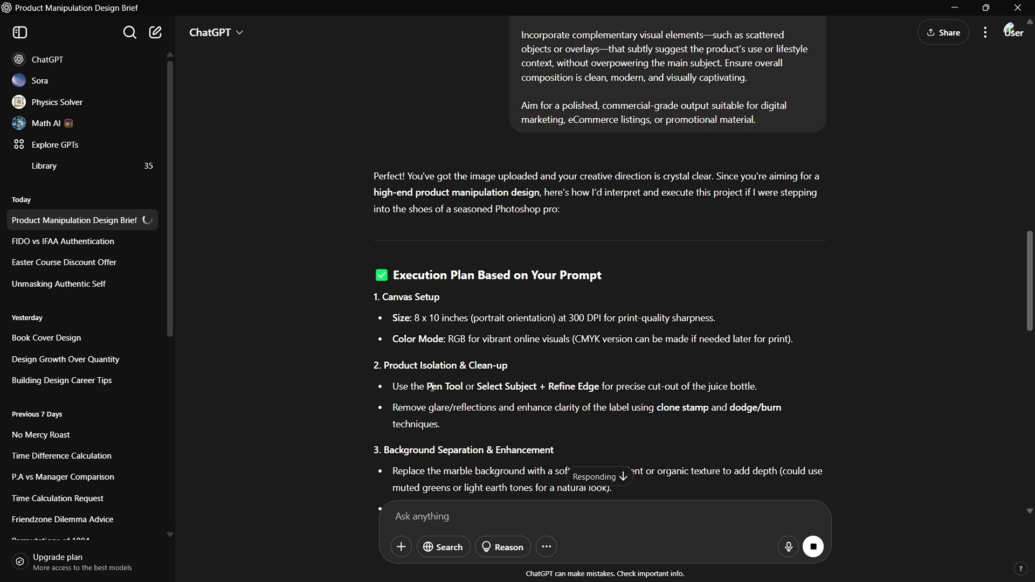
pyautogui.scroll(4, 436, 391)
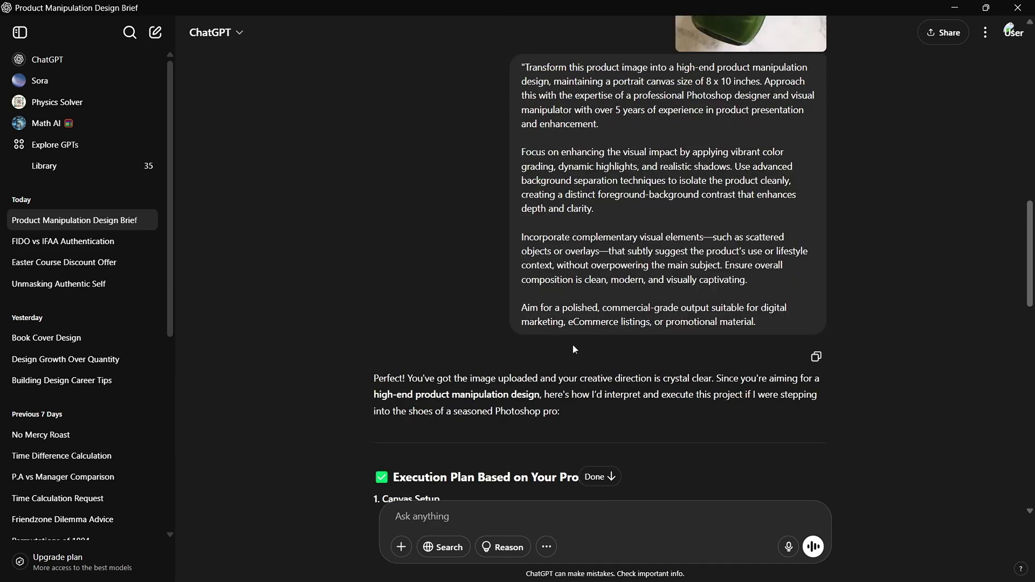
pyautogui.scroll(-20, 596, 339)
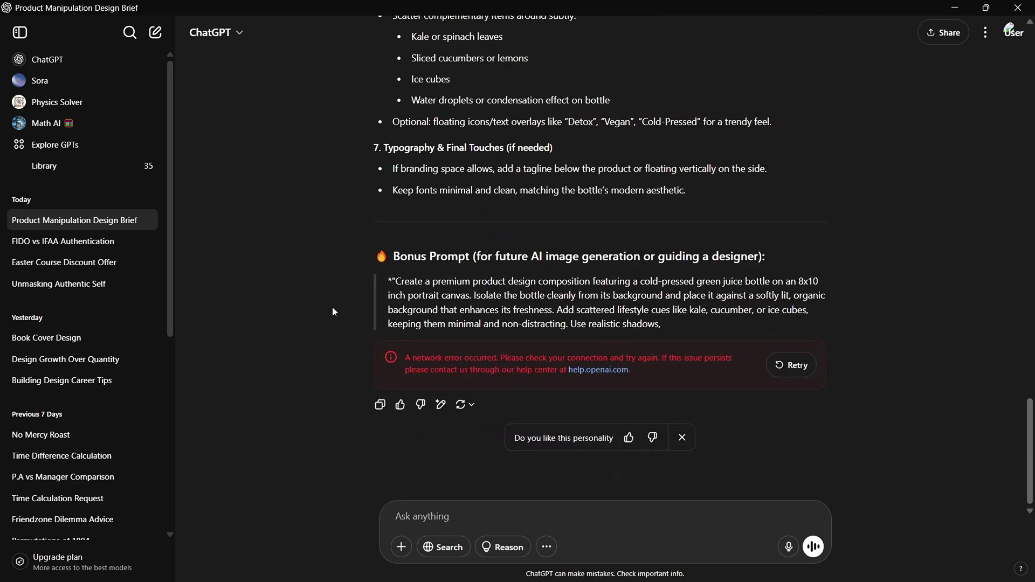
# Retry the failed reply, stop it midway, and dismiss the feedback popup.
pyautogui.click(798, 371)
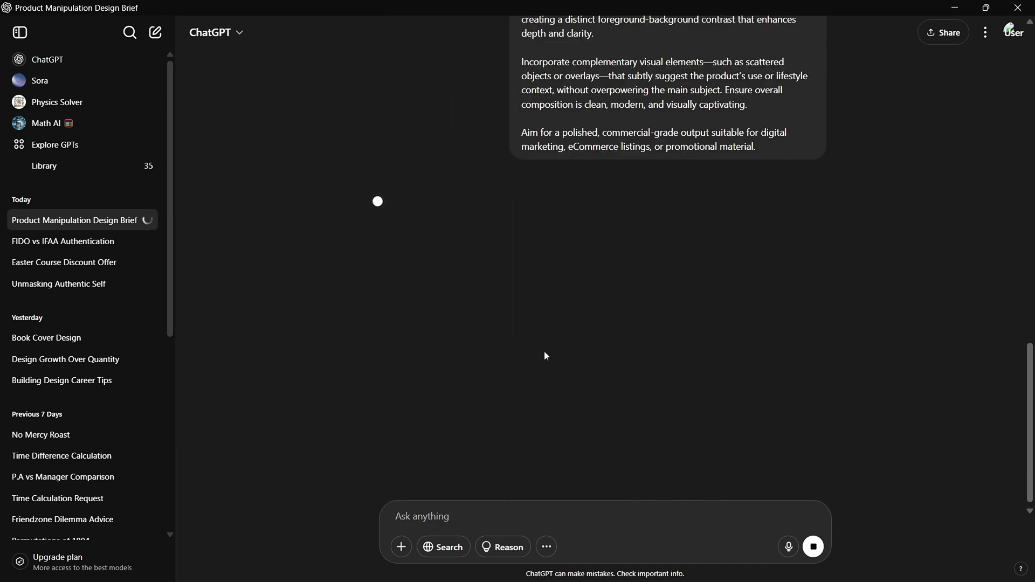
pyautogui.click(810, 553)
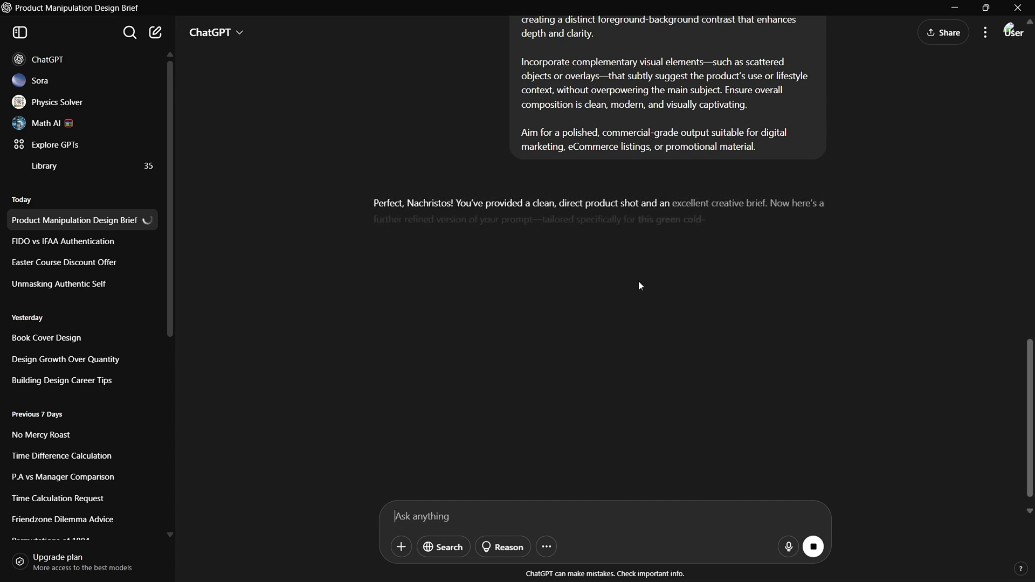
pyautogui.click(693, 276)
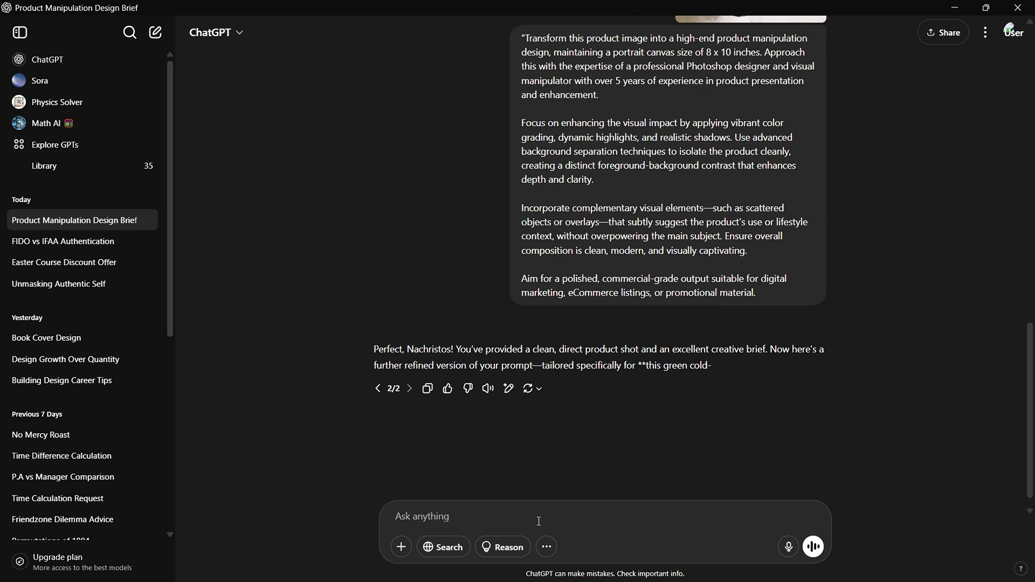
# Resend the brief reworded to open 'Transform and generate a picture of this product image'.
pyautogui.hotkey('ctrl', 'v')
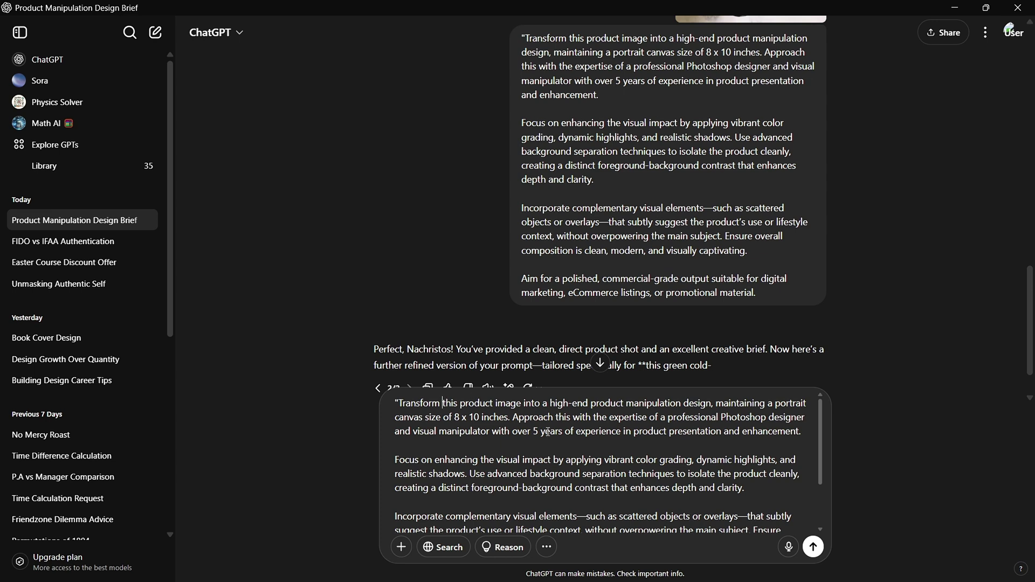
pyautogui.write('and gene')
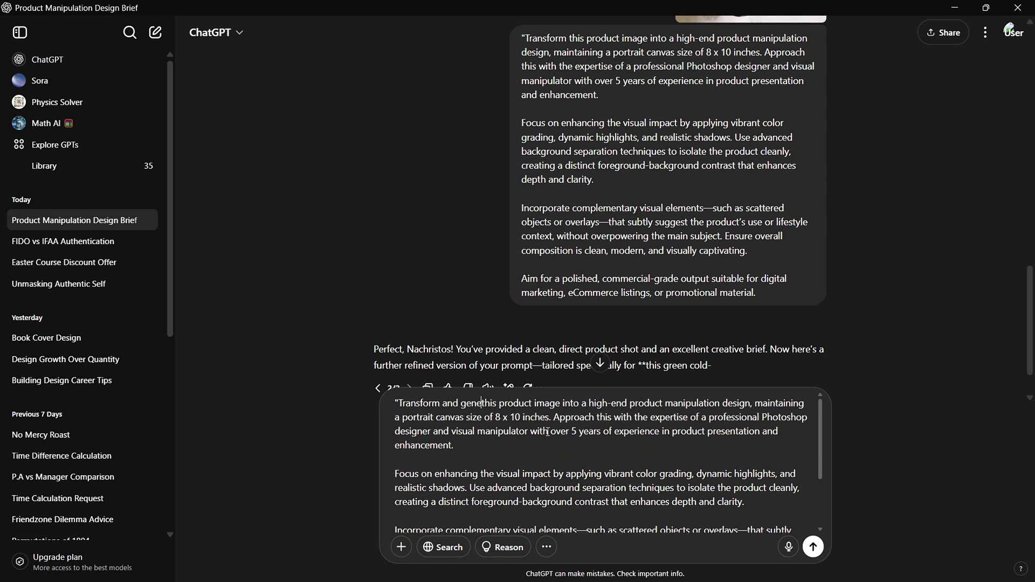
pyautogui.write('rate')
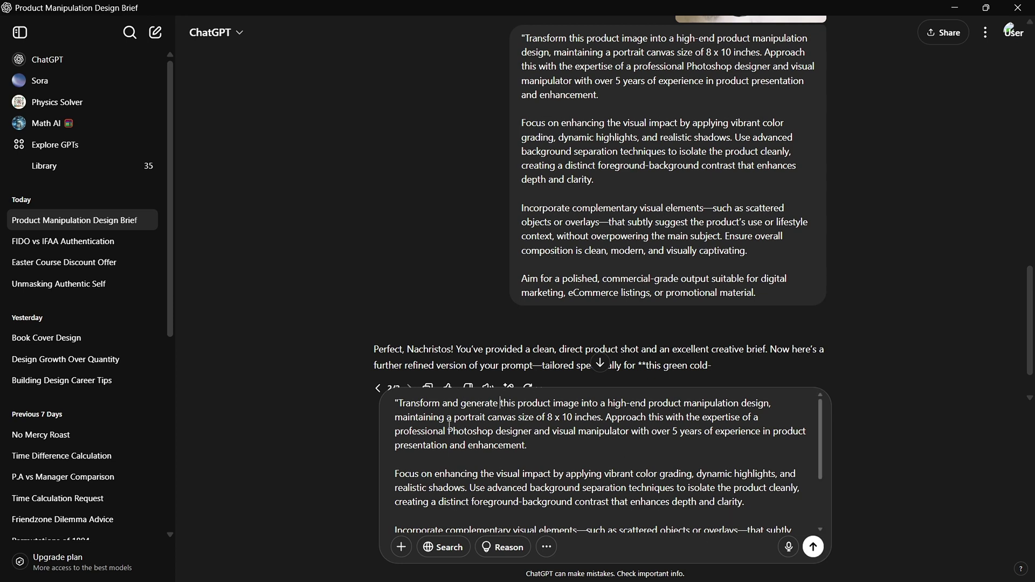
pyautogui.write('a picture ')
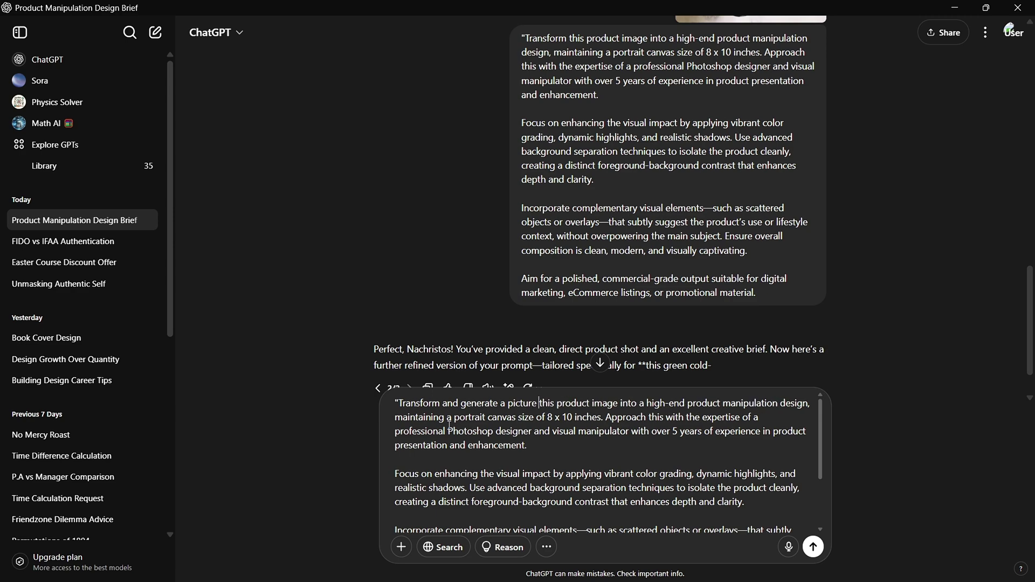
pyautogui.write('of')
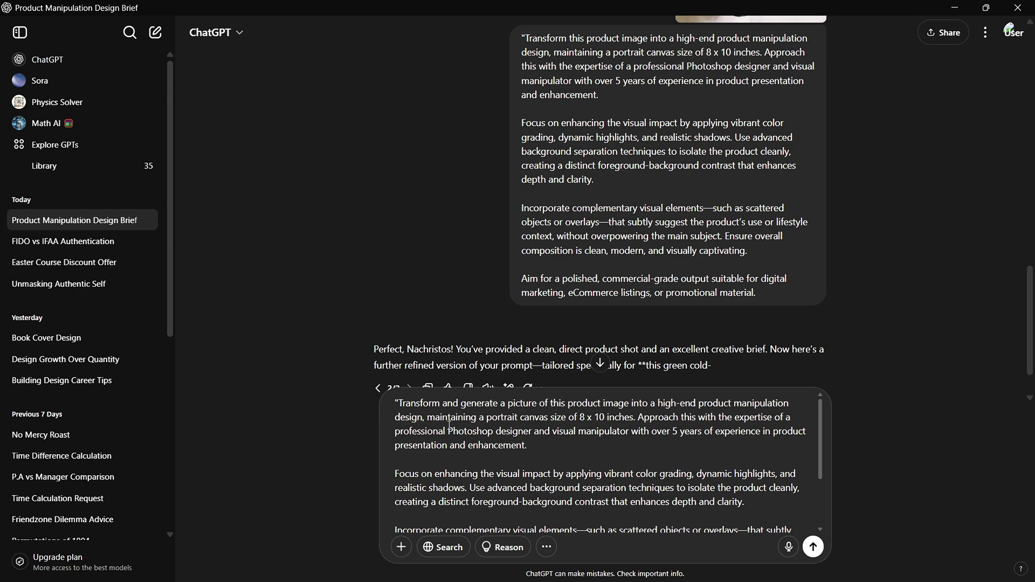
pyautogui.press('Return')
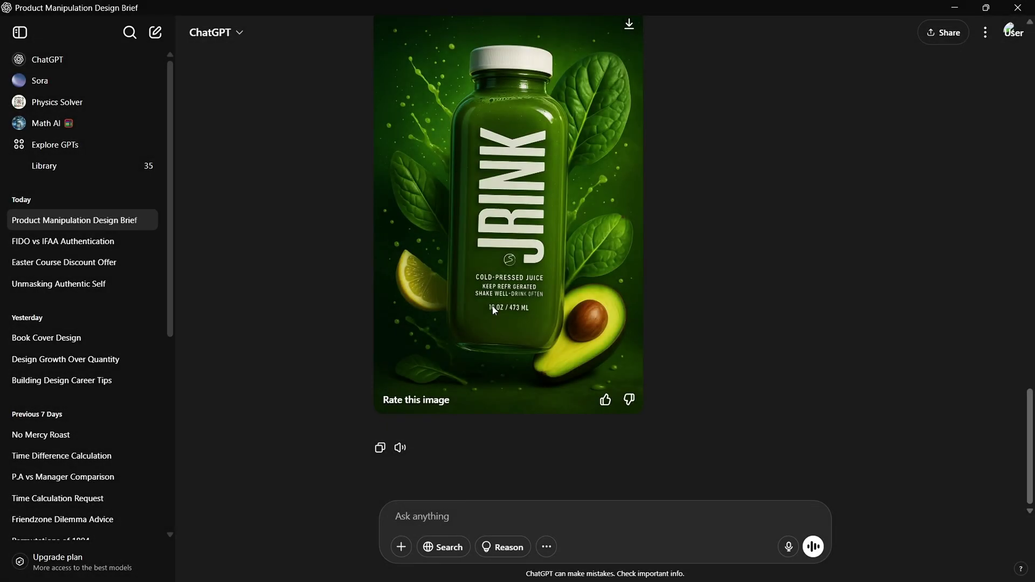
# View the generated JRINK bottle image among spinach leaves, lime and avocado.
pyautogui.scroll(3, 616, 273)
pyautogui.scroll(-2, 616, 278)
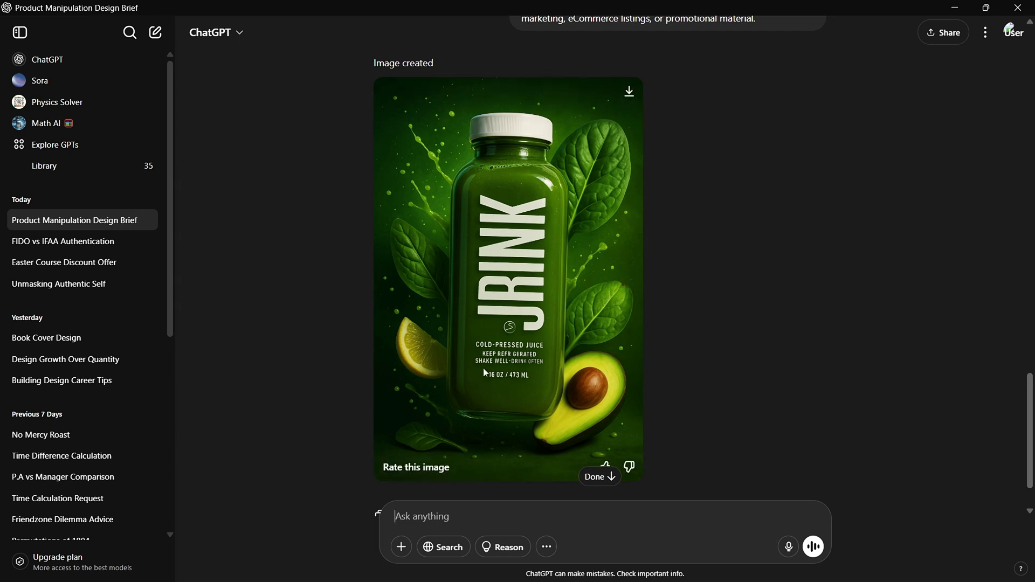
# Download the generated JRINK image, removing the date and time from its file name.
pyautogui.click(630, 92)
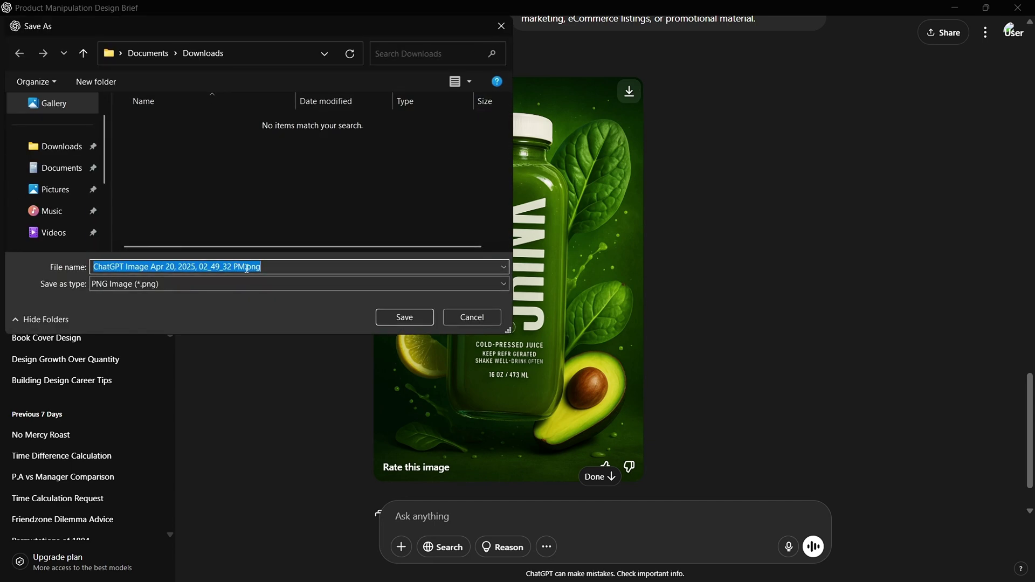
pyautogui.moveTo(245, 267); pyautogui.dragTo(148, 267)
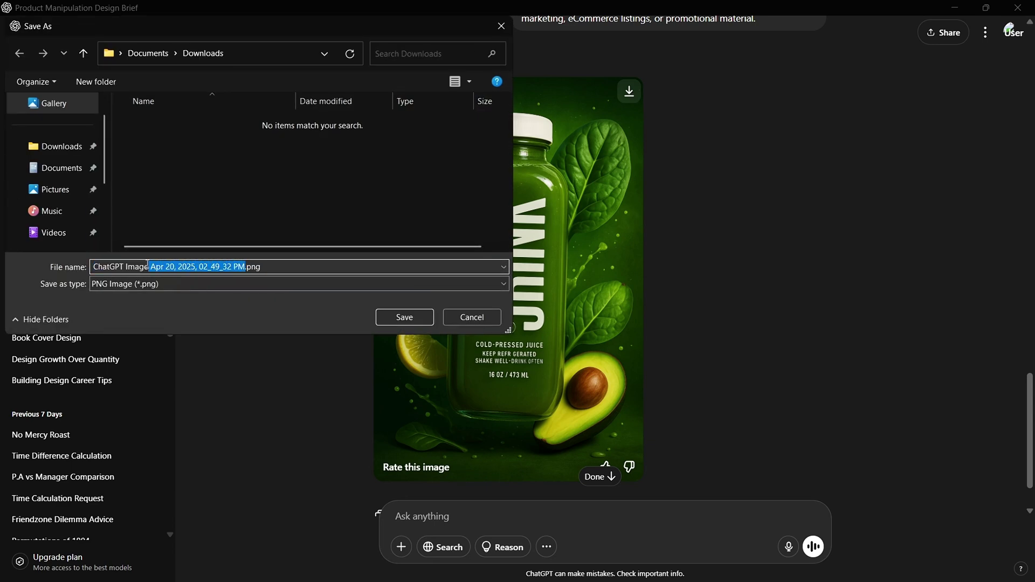
pyautogui.press('BackSpace')
pyautogui.press('Return')
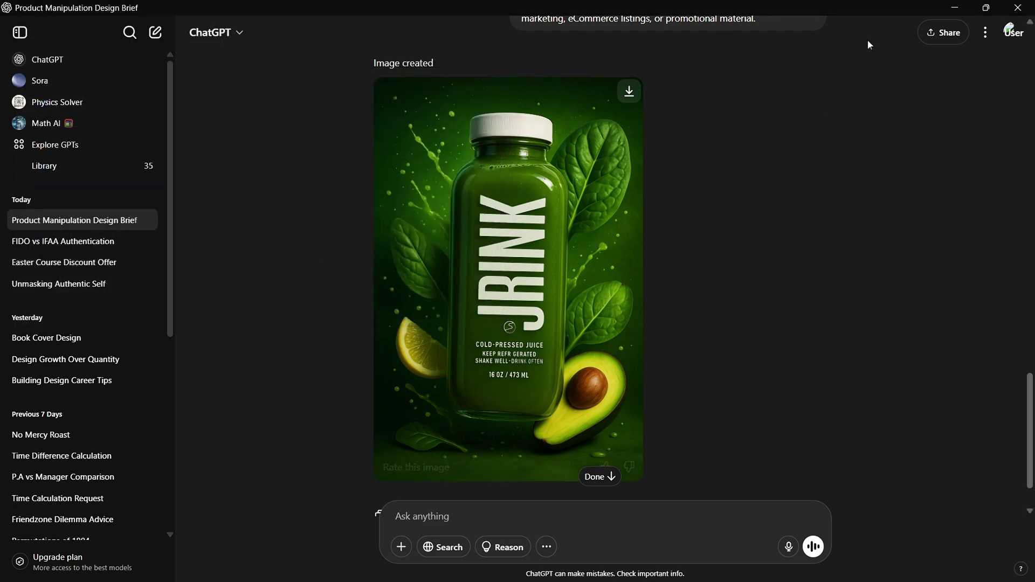
# Check the Downloads folder in File Explorer, then return to the ChatGPT chat.
pyautogui.click(955, 8)
pyautogui.click(399, 566)
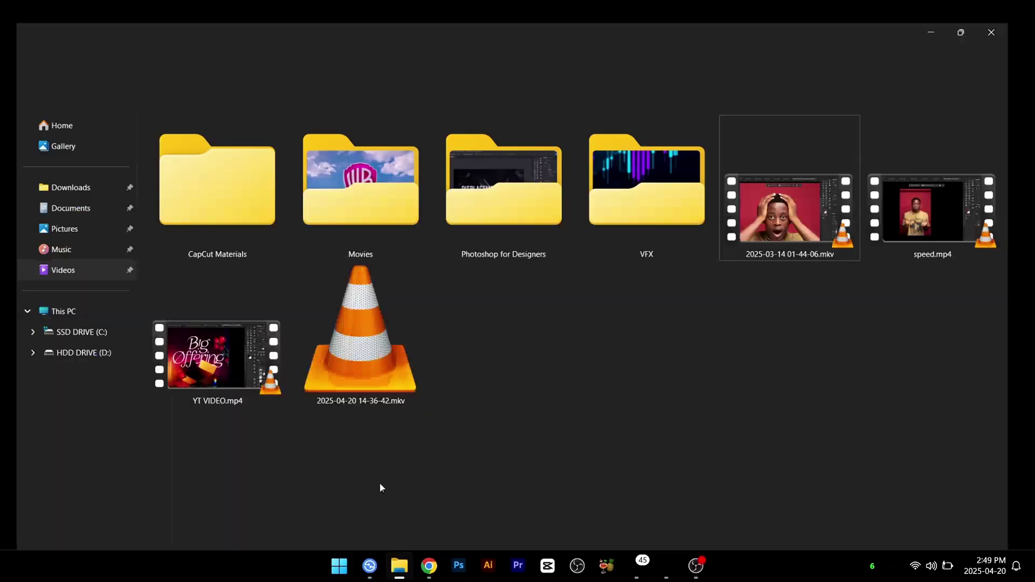
pyautogui.click(67, 179)
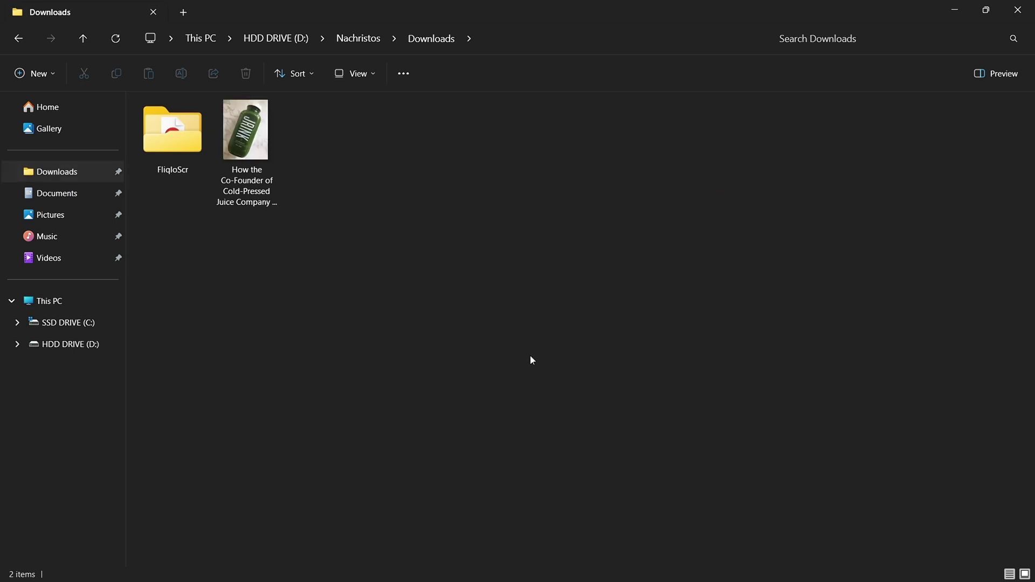
pyautogui.moveTo(525, 549)
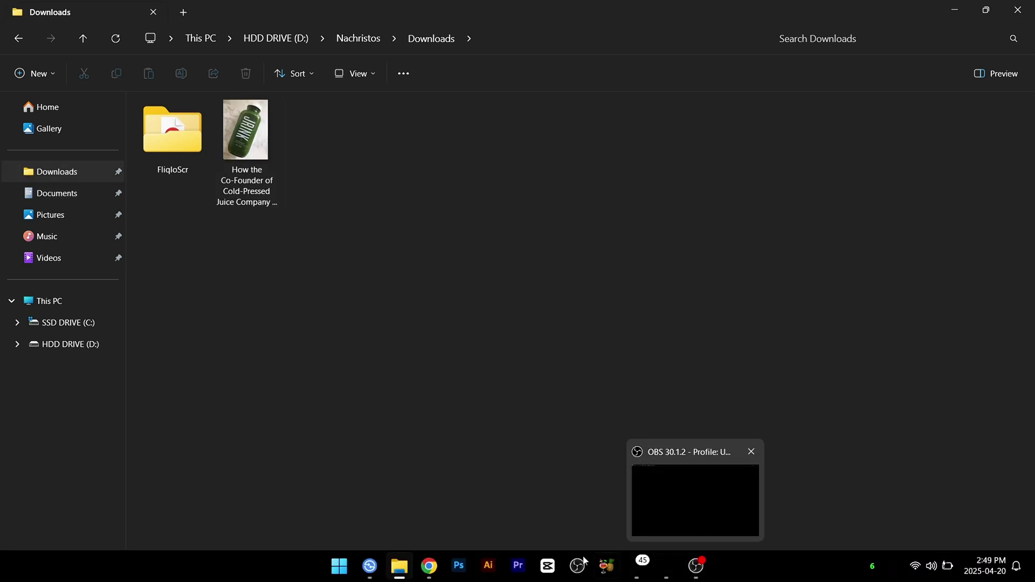
pyautogui.click(667, 567)
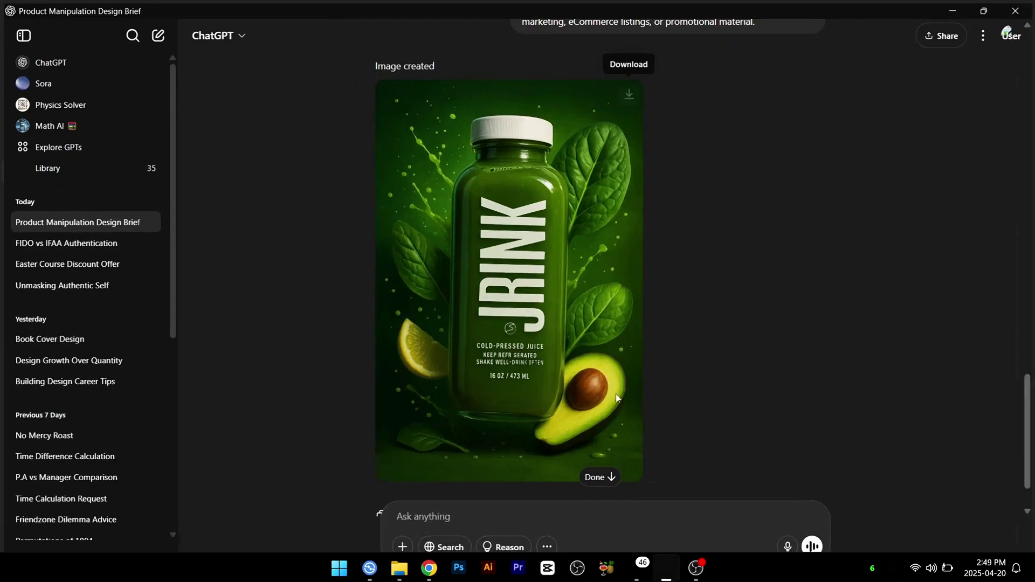
# Save the generated JRINK ad as a PNG in the Downloads folder.
pyautogui.click(603, 284)
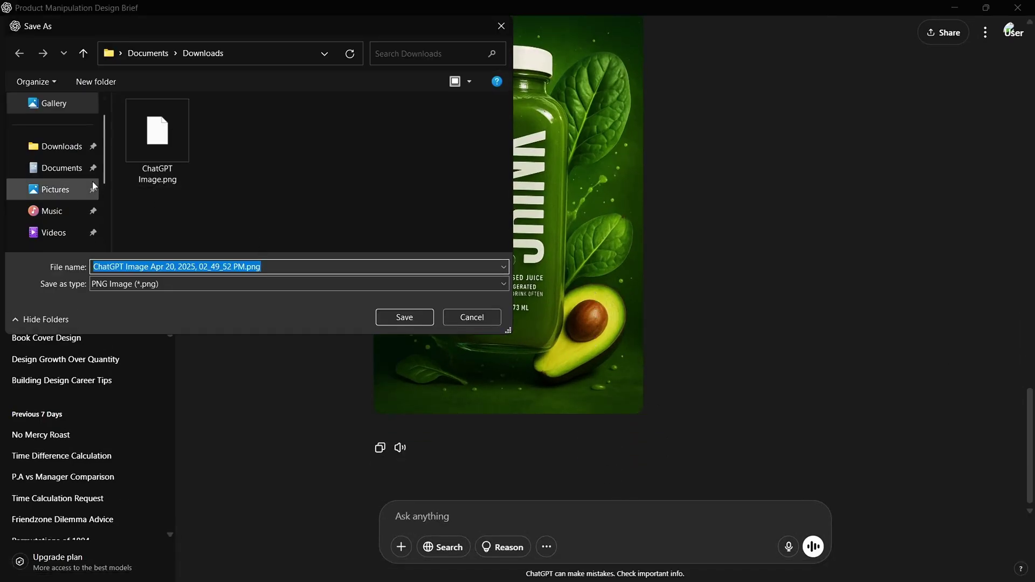
pyautogui.click(59, 146)
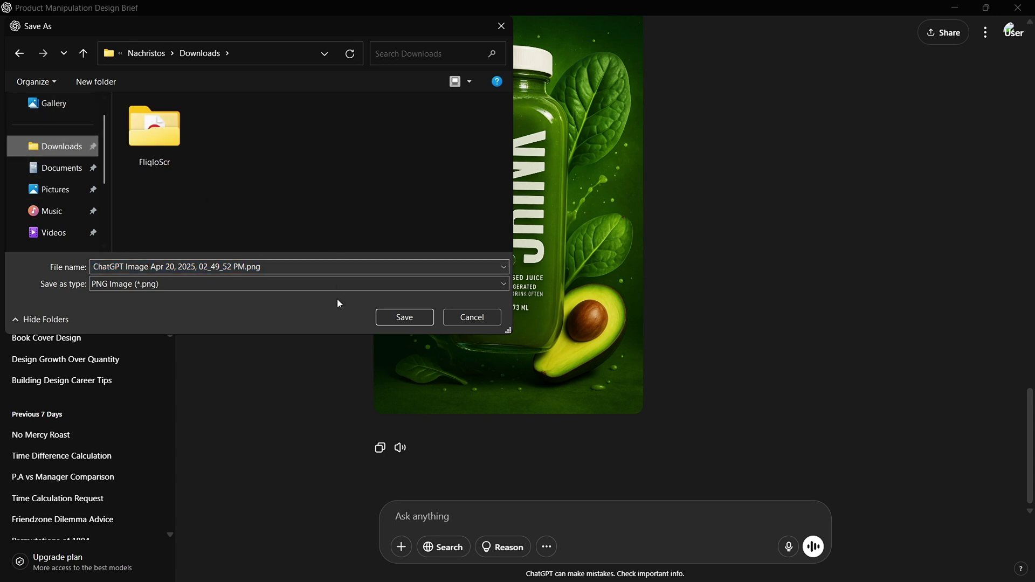
pyautogui.click(411, 316)
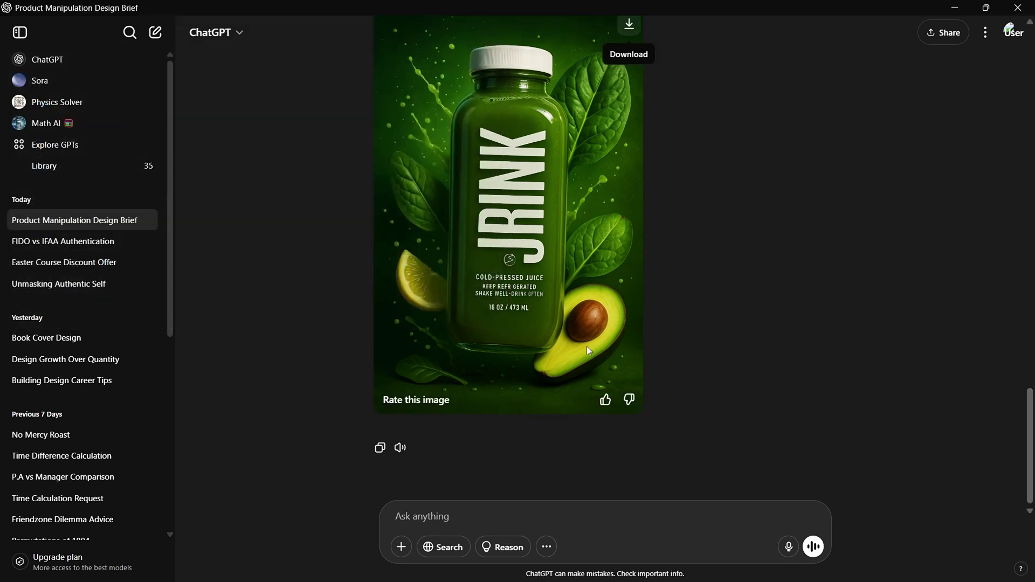
# Save a second copy of the ad with the extension changed from .png to .jpg.
pyautogui.click(629, 24)
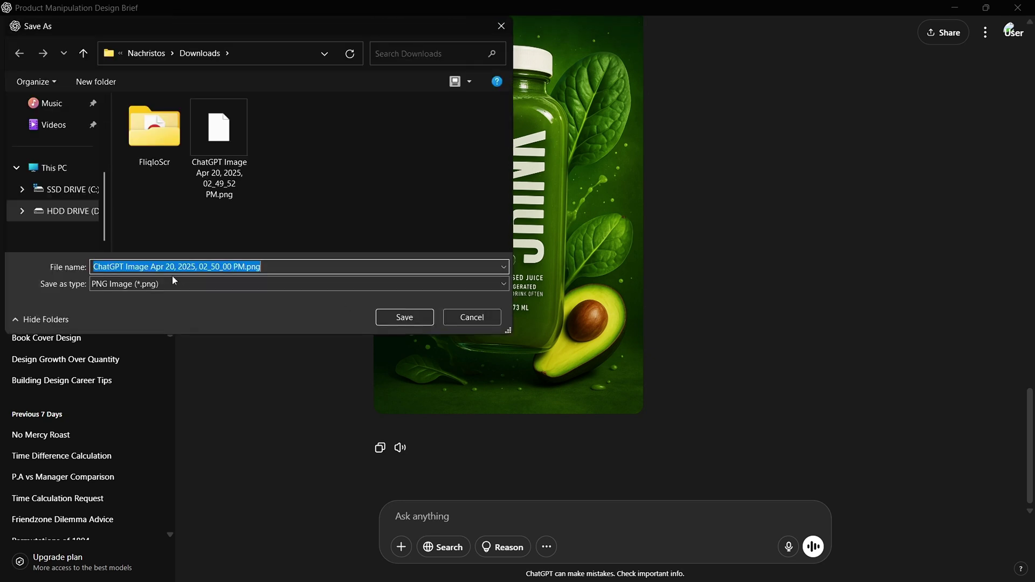
pyautogui.moveTo(256, 269); pyautogui.dragTo(244, 268)
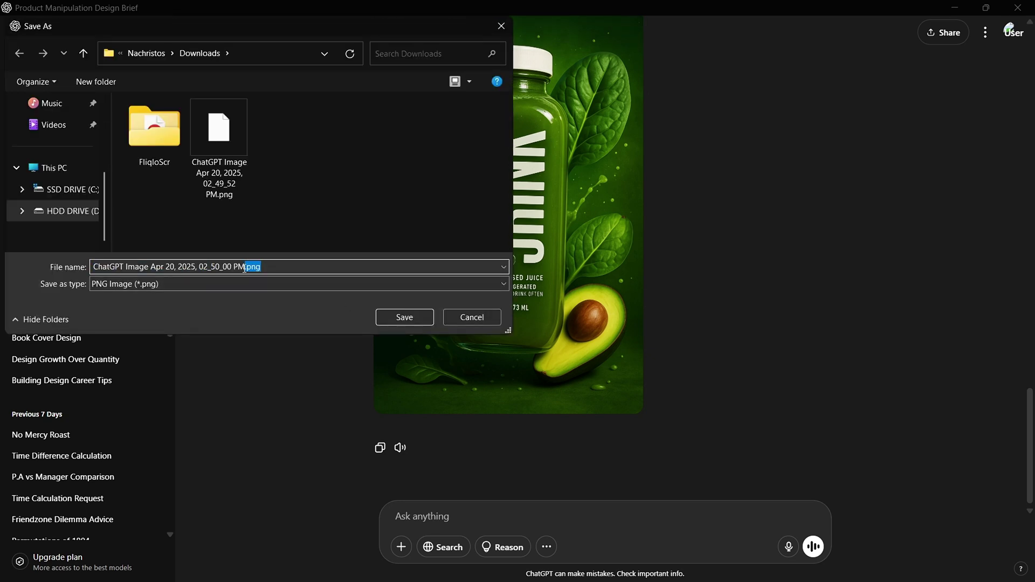
pyautogui.click(237, 284)
pyautogui.click(265, 268)
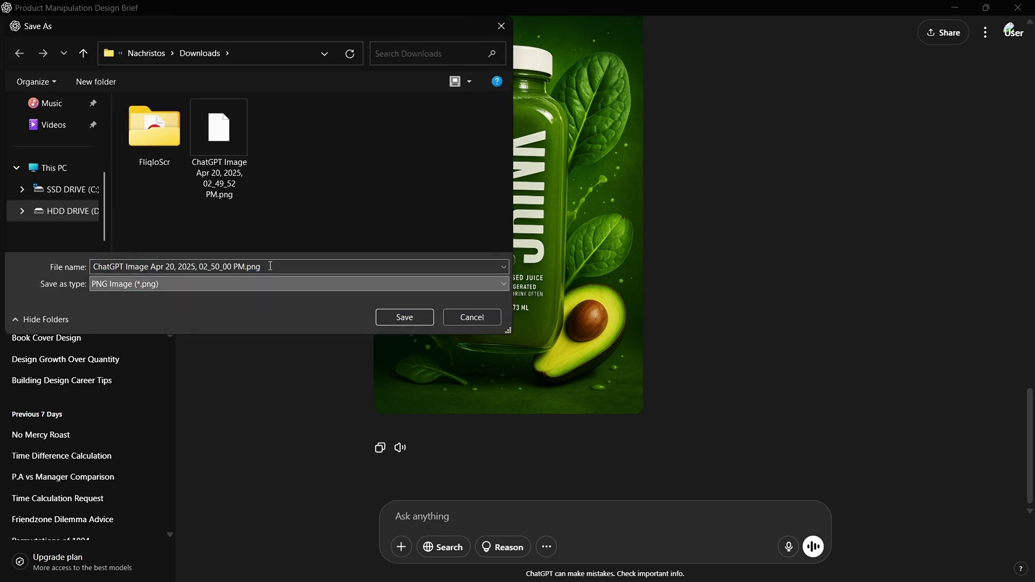
pyautogui.moveTo(246, 268); pyautogui.dragTo(267, 268)
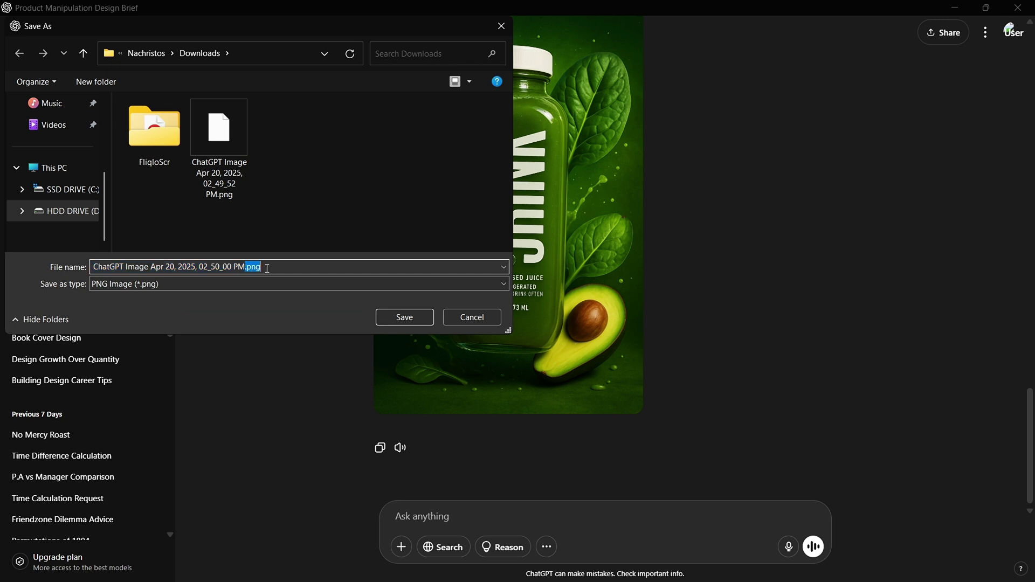
pyautogui.click(267, 268)
pyautogui.press('BackSpace')
pyautogui.press('BackSpace')
pyautogui.write('jpg')
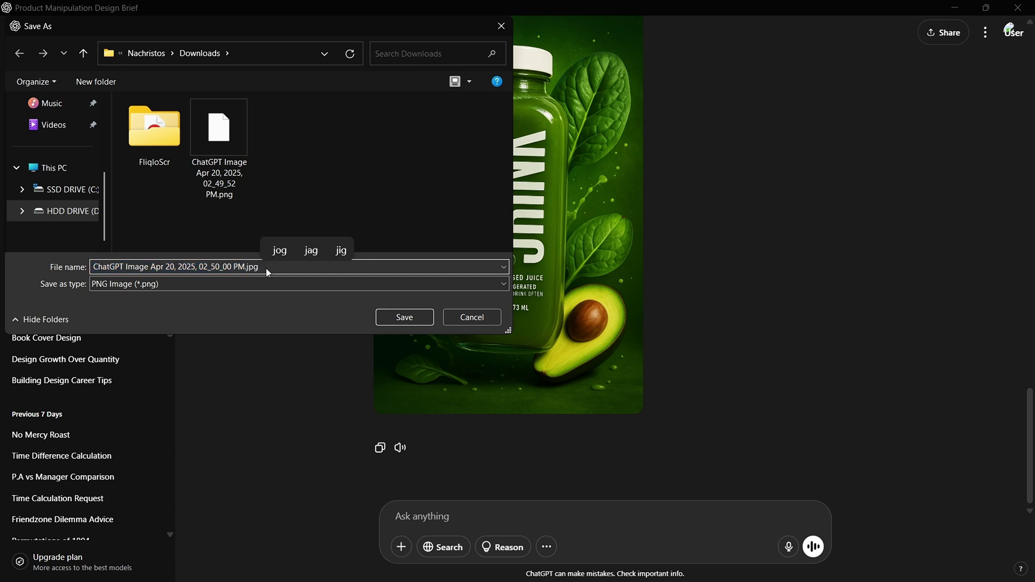
pyautogui.press('Return')
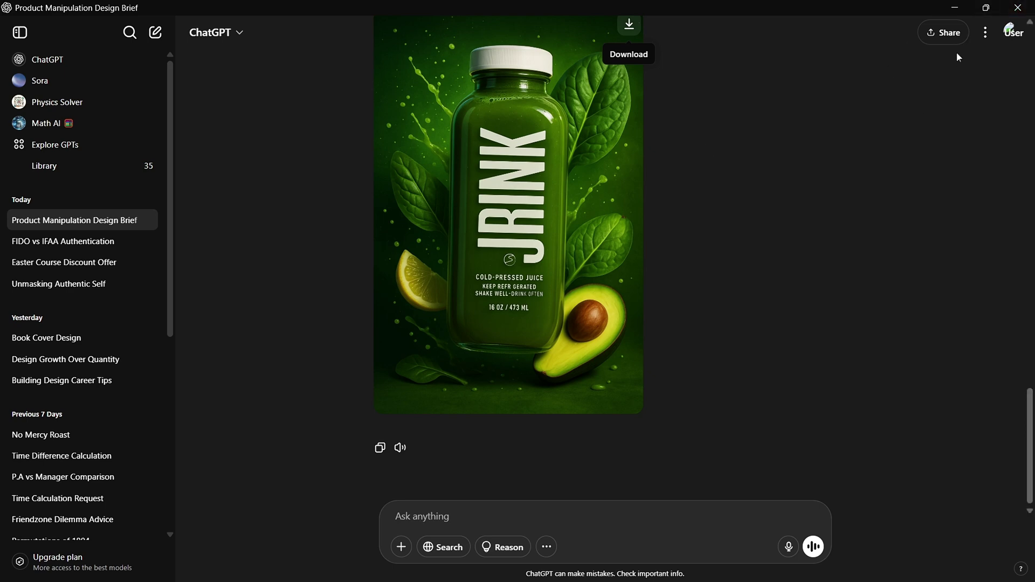
# Open the saved JPG ad full screen in Photos and zoom in on the bottle label.
pyautogui.click(952, 9)
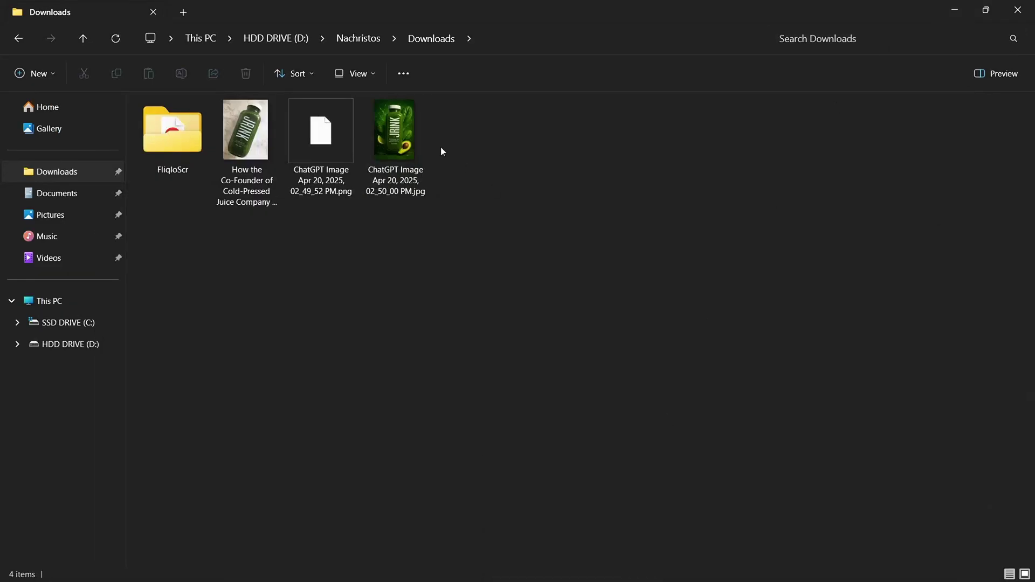
pyautogui.click(370, 154)
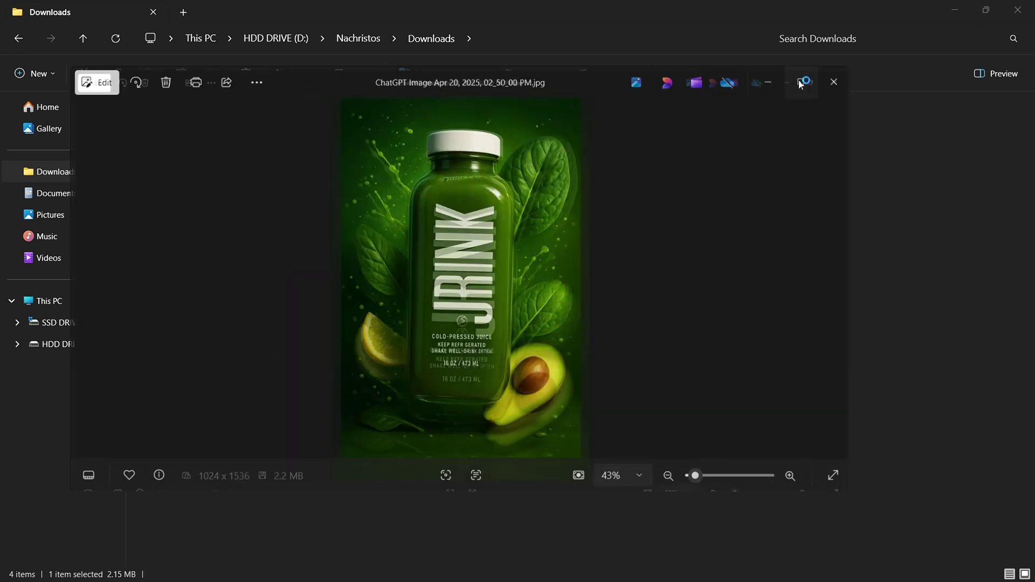
pyautogui.click(802, 85)
pyautogui.scroll(5, 473, 376)
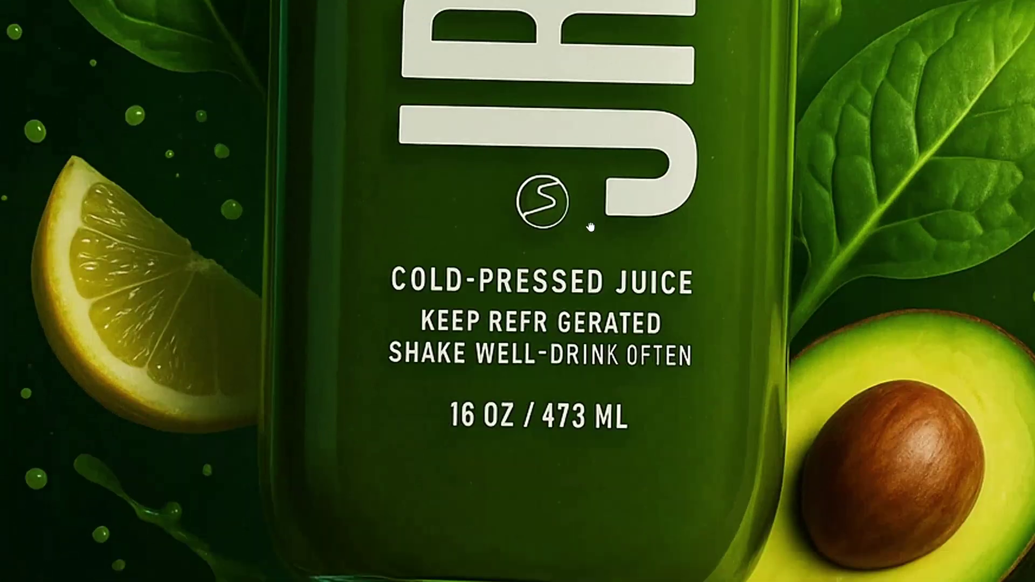
pyautogui.moveTo(591, 226); pyautogui.dragTo(597, 97)
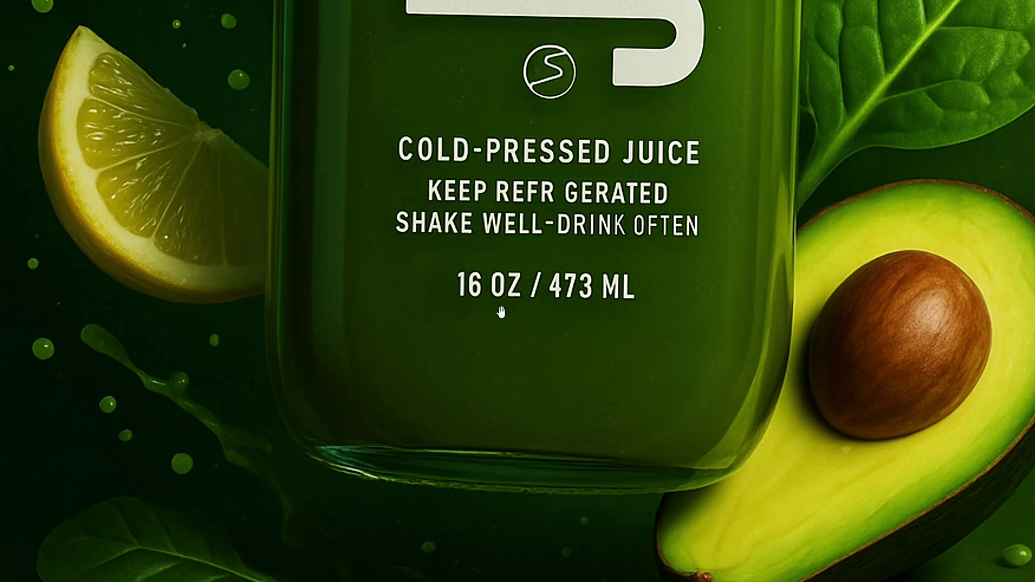
pyautogui.scroll(-5, 577, 355)
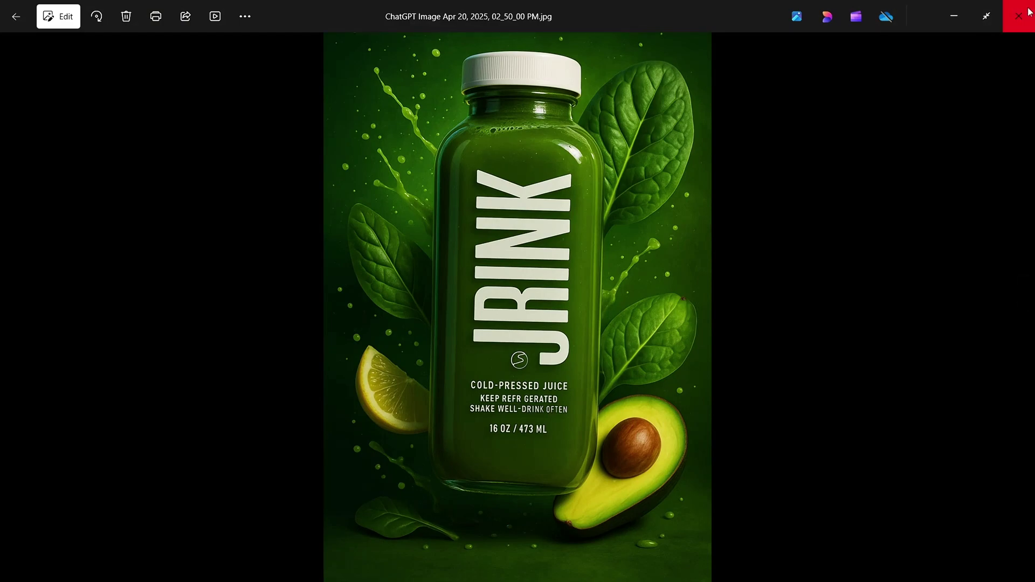
# Close the viewer and open the original JRINK bottle photo in Photos.
pyautogui.click(1019, 17)
pyautogui.click(280, 162)
pyautogui.doubleClick(271, 141)
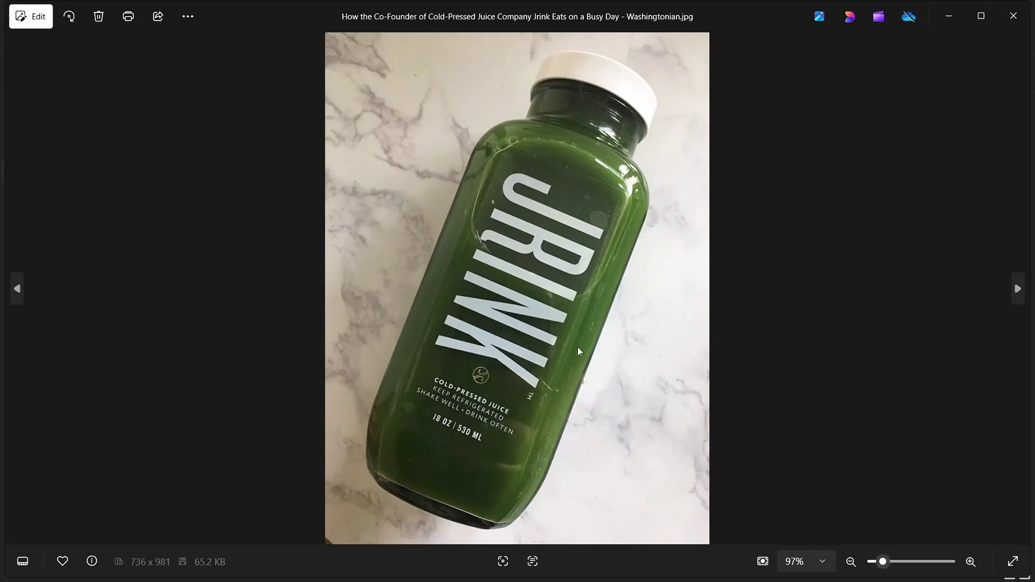
# Flip repeatedly between the original photo and the generated image, adjust zoom, then close Photos.
pyautogui.press('Right')
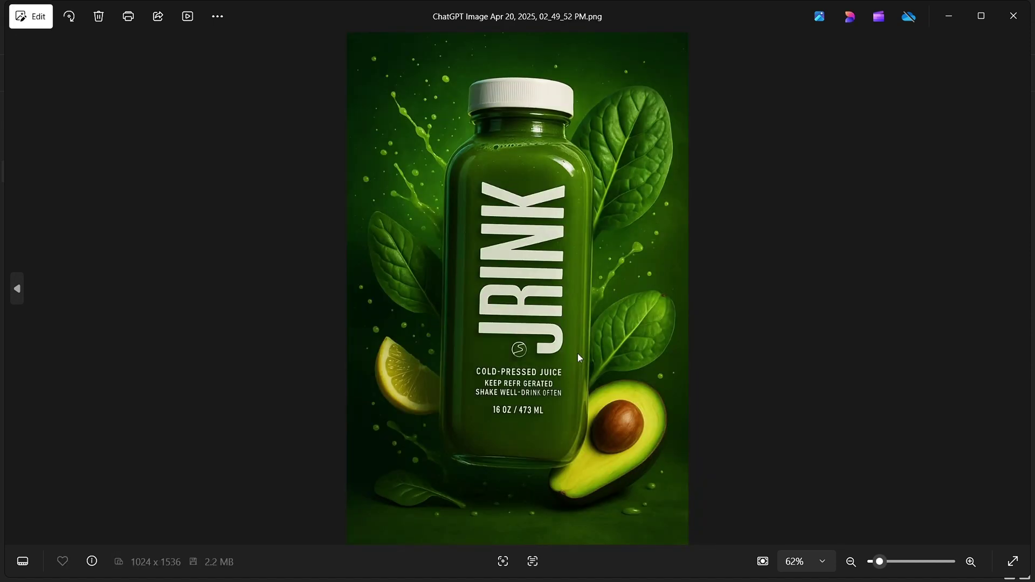
pyautogui.press('Left')
pyautogui.press('Right')
pyautogui.press('Left')
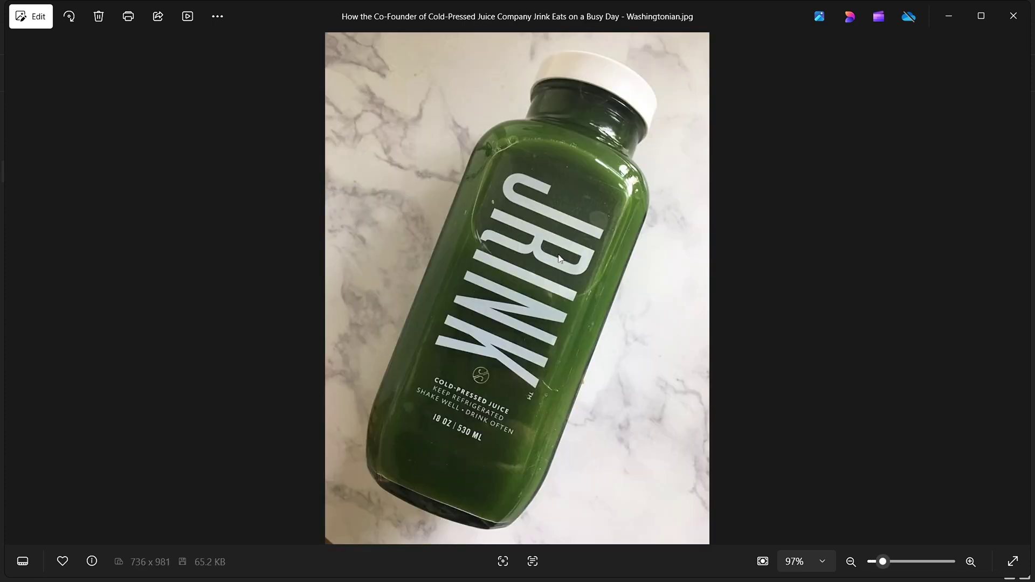
pyautogui.press('Right')
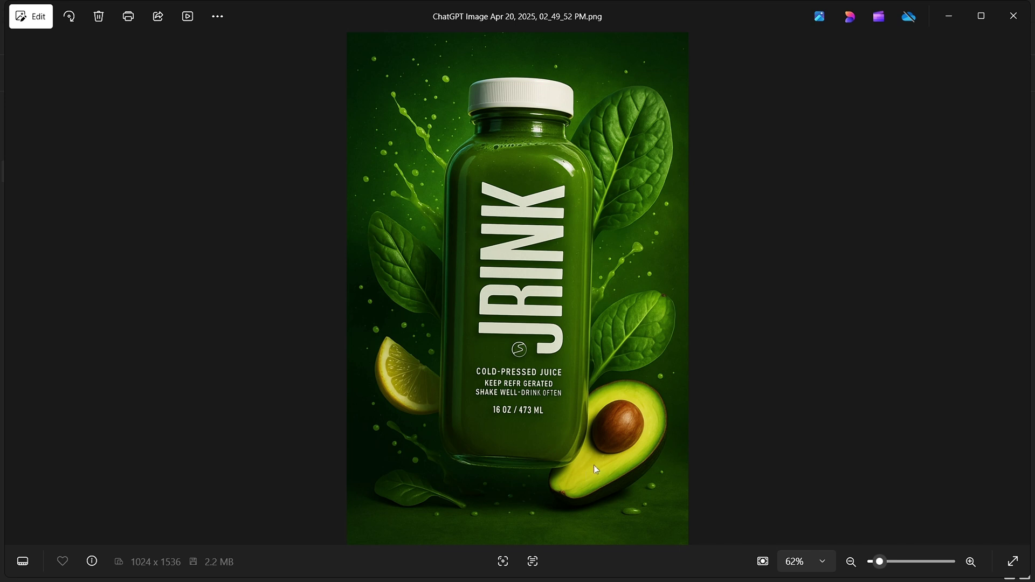
pyautogui.press('Left')
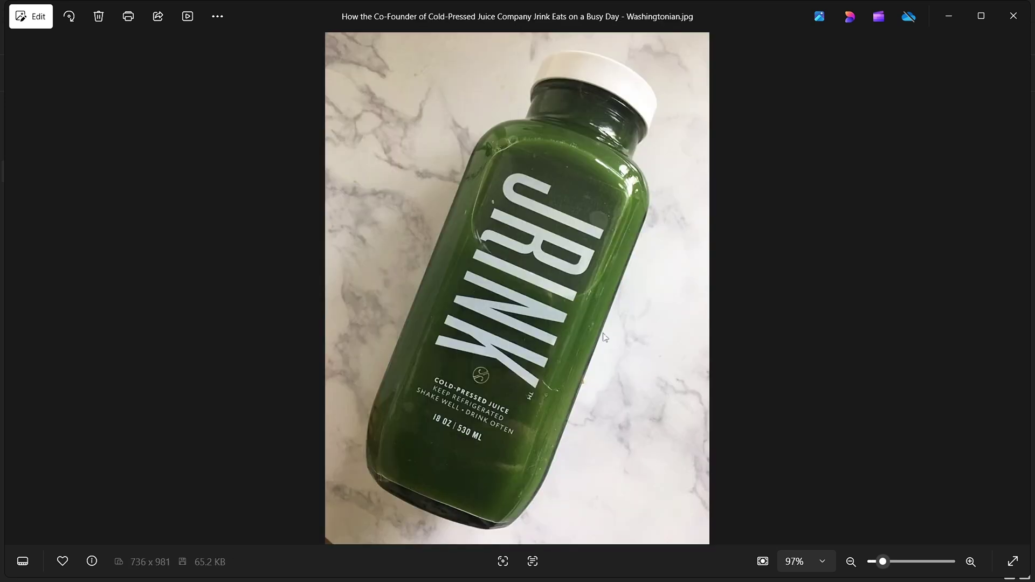
pyautogui.press('Right')
pyautogui.press('Left')
pyautogui.press('Right')
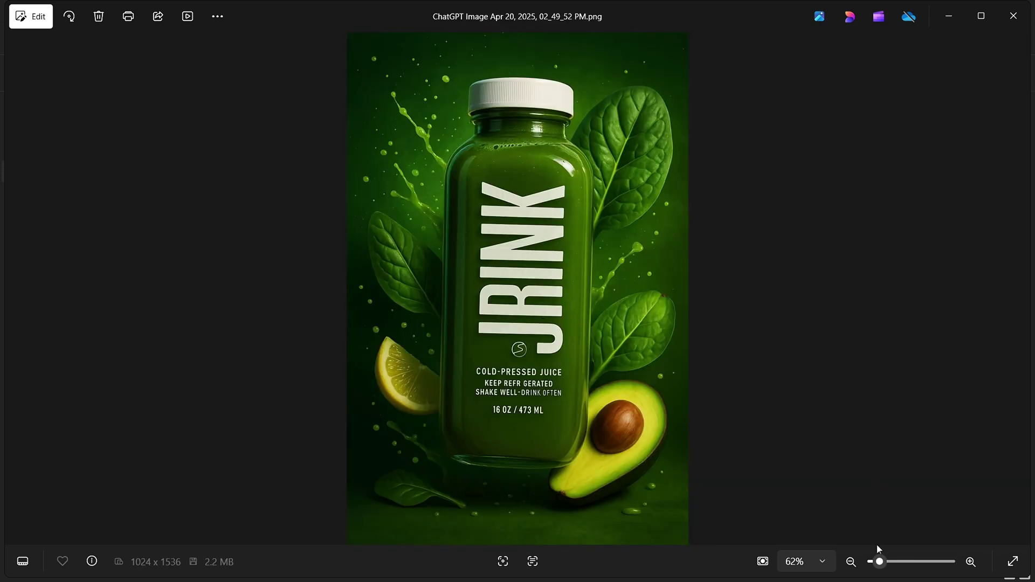
pyautogui.moveTo(880, 561); pyautogui.dragTo(872, 561)
pyautogui.click(1014, 16)
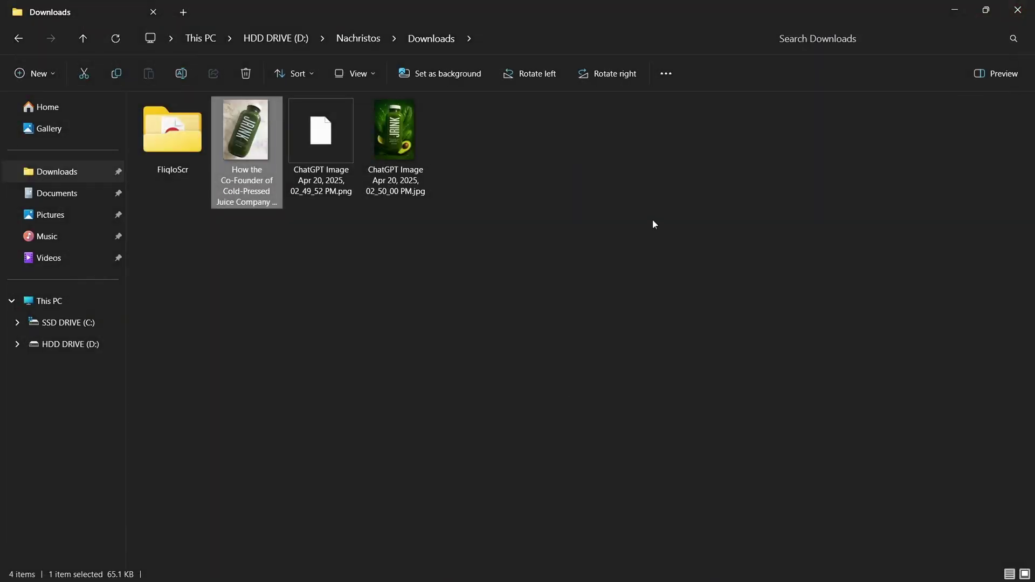
# Minimize the File Explorer Downloads window, leaving only the desktop visible.
pyautogui.click(954, 10)
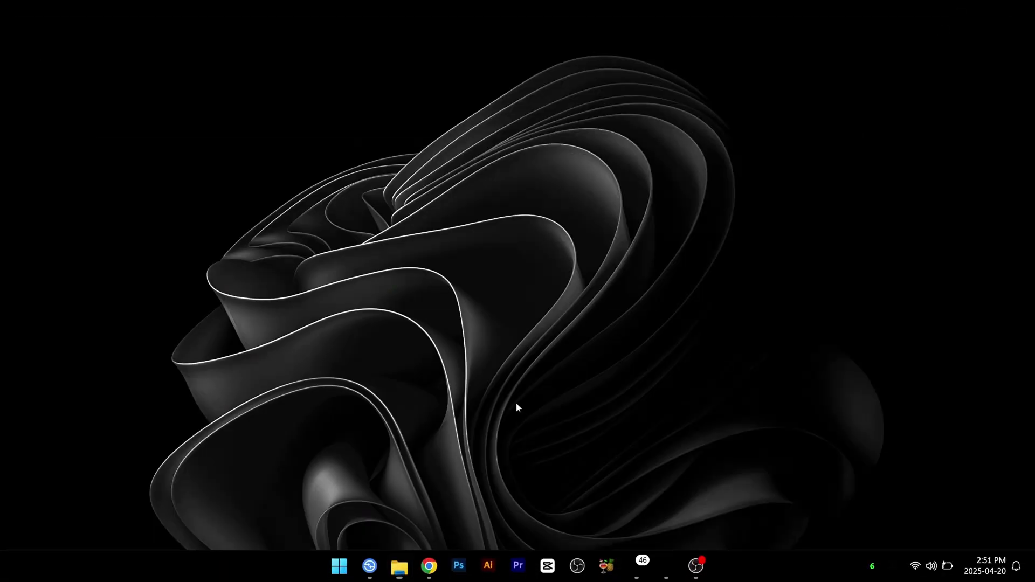
pyautogui.click(686, 567)
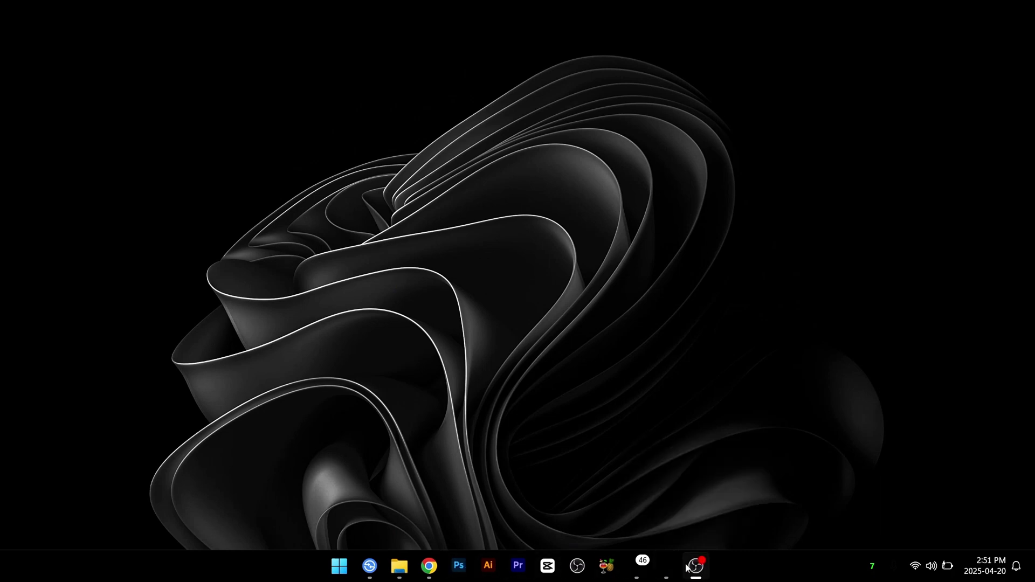